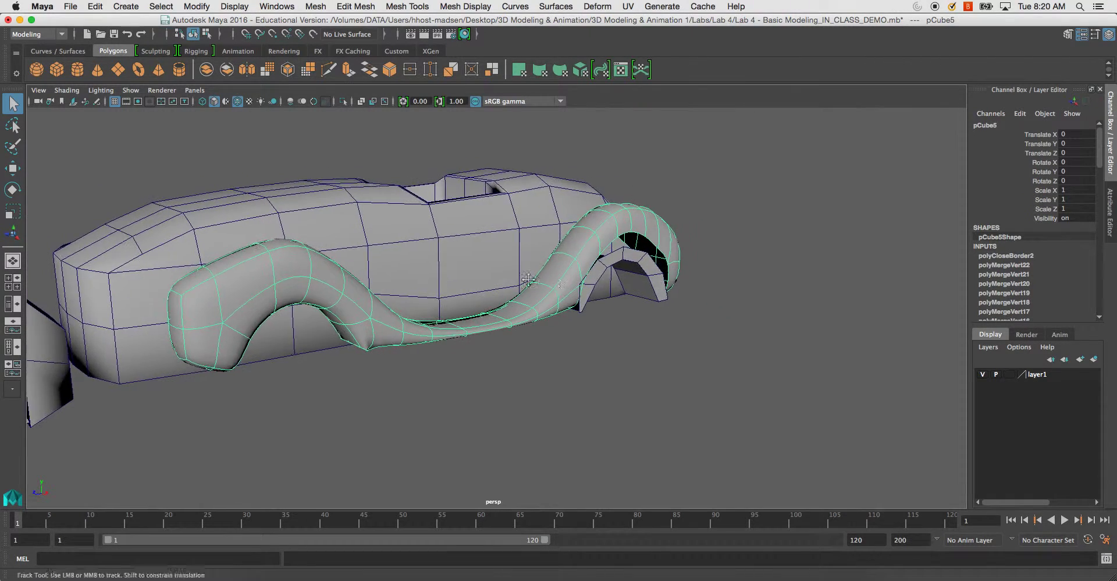
Step: Show the fender unsmoothed and combine it with the half-cylinder wheel arch into one object
shift+click(448, 218)
alt+right_drag(449, 206, 523, 291)
key(1)
alt+middle_drag(507, 258, 617, 352)
alt+drag(617, 352, 555, 331)
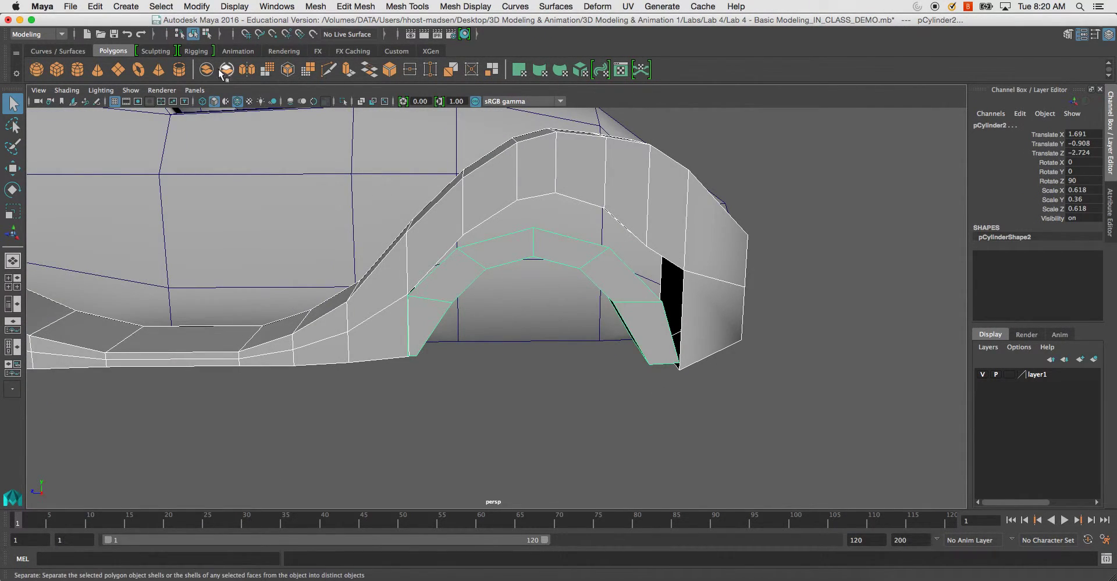
click(244, 74)
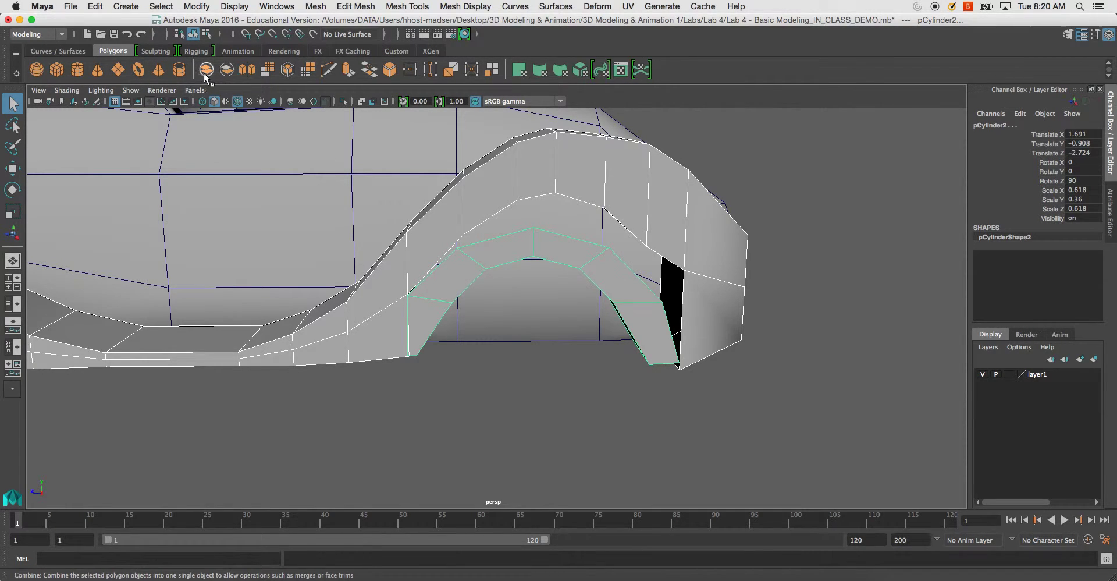
Step: Isolate the combined fender and wheel arch in the perspective view
alt+drag(615, 346, 499, 332)
scroll(580, 365, up, 5)
right_drag(515, 235, 469, 225)
alt+drag(469, 225, 276, 257)
scroll(721, 354, up, 6)
alt+drag(601, 272, 588, 250)
right_drag(438, 187, 459, 204)
alt+drag(459, 204, 402, 203)
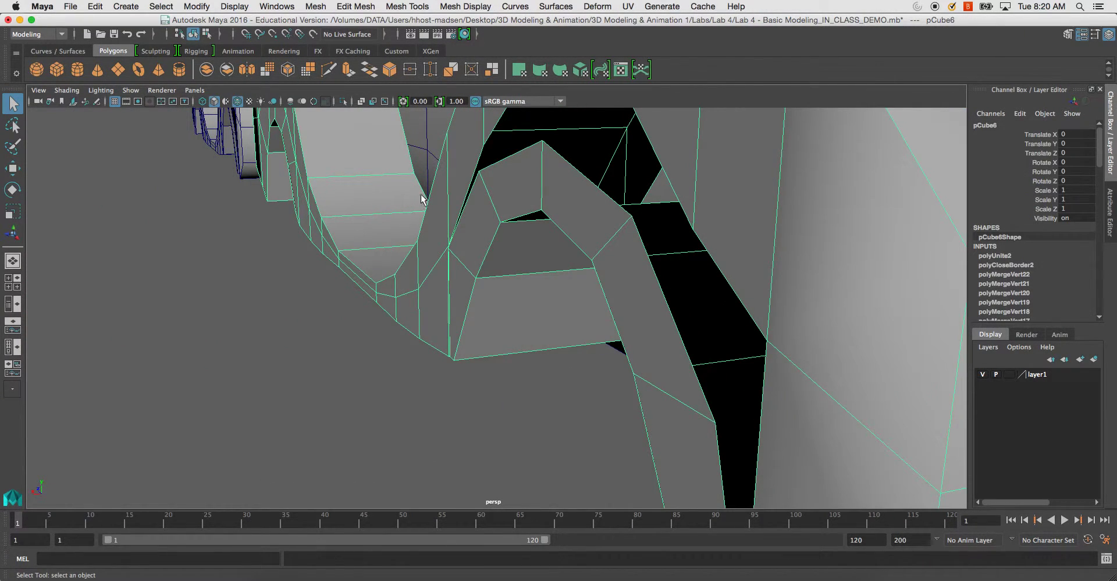
key(ctrl+1)
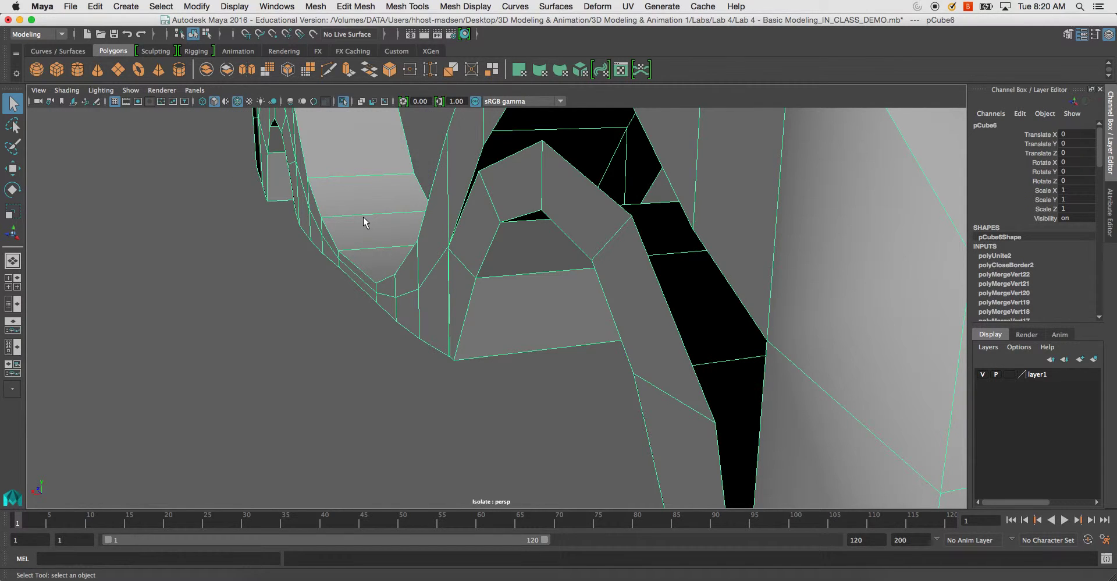
Step: Snap the arch's outer vertices near its crown onto the matching vertices of the fender's side wall
alt+drag(443, 233, 319, 212)
scroll(543, 272, up, 5)
alt+drag(543, 276, 554, 179)
right_drag(553, 179, 558, 154)
drag(630, 176, 607, 174)
key(w)
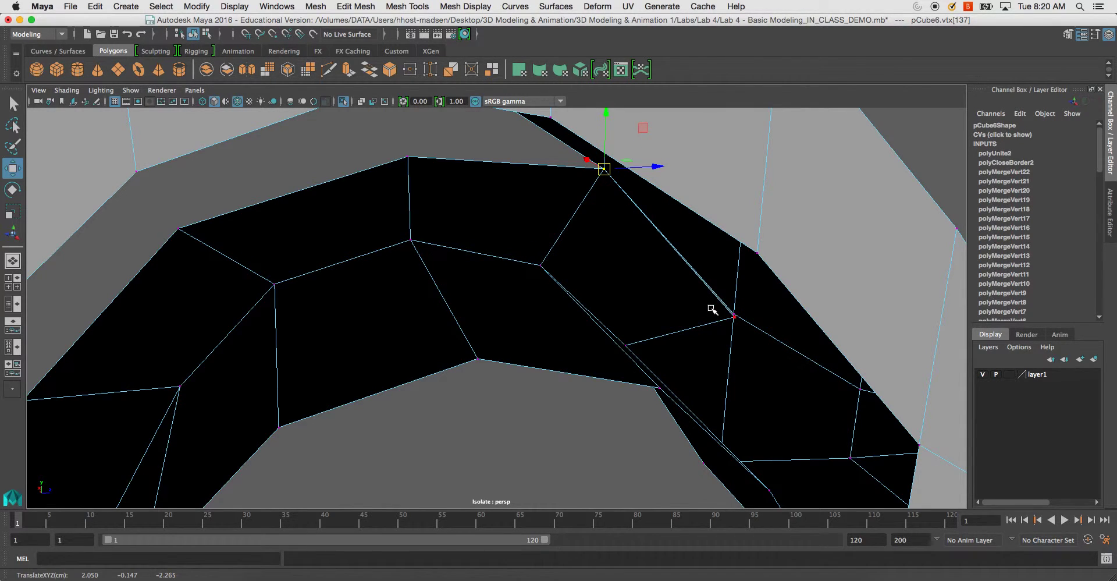
click(734, 315)
click(411, 164)
Step: Delete the extra fender edge above the gap between the newly snapped vertices
alt+drag(457, 192, 429, 243)
right_drag(417, 232, 510, 185)
click(510, 185)
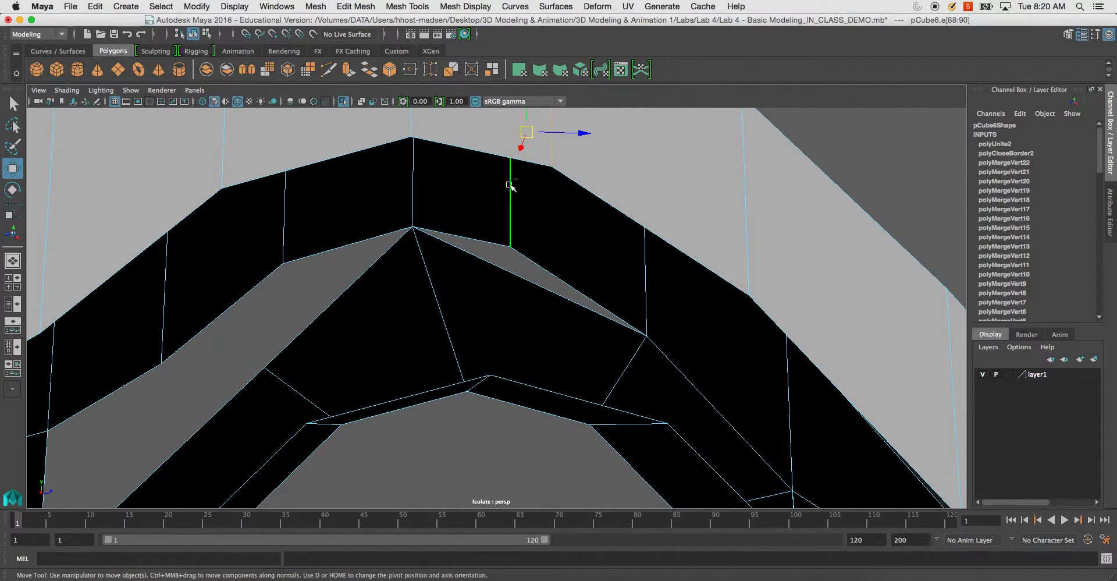
key(Delete)
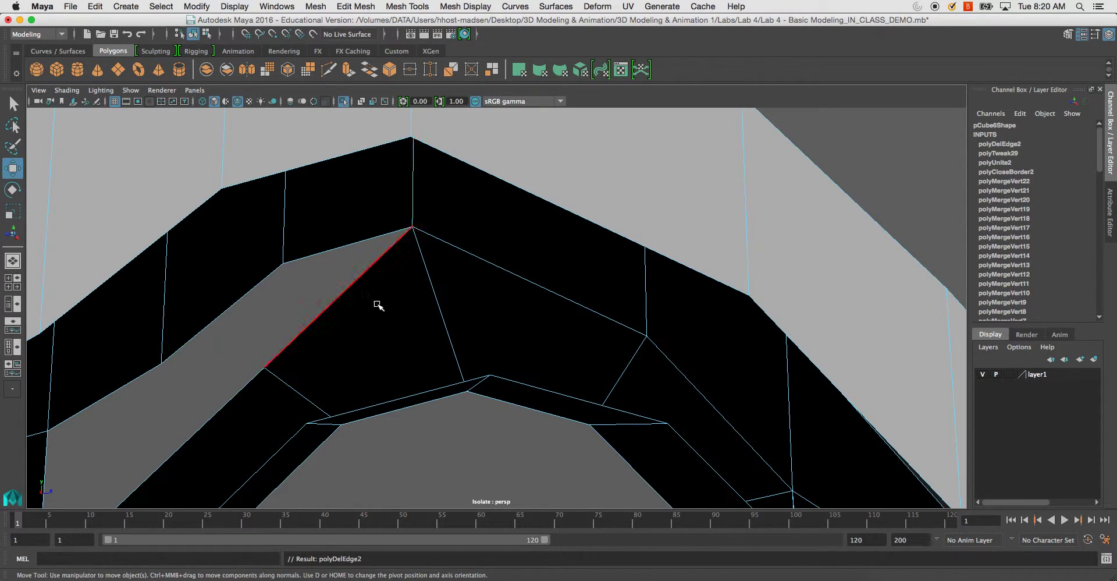
Step: Snap the next two outer arch vertices down the curve onto the fender's matching vertices
right_drag(370, 298, 312, 284)
scroll(346, 303, up, 1)
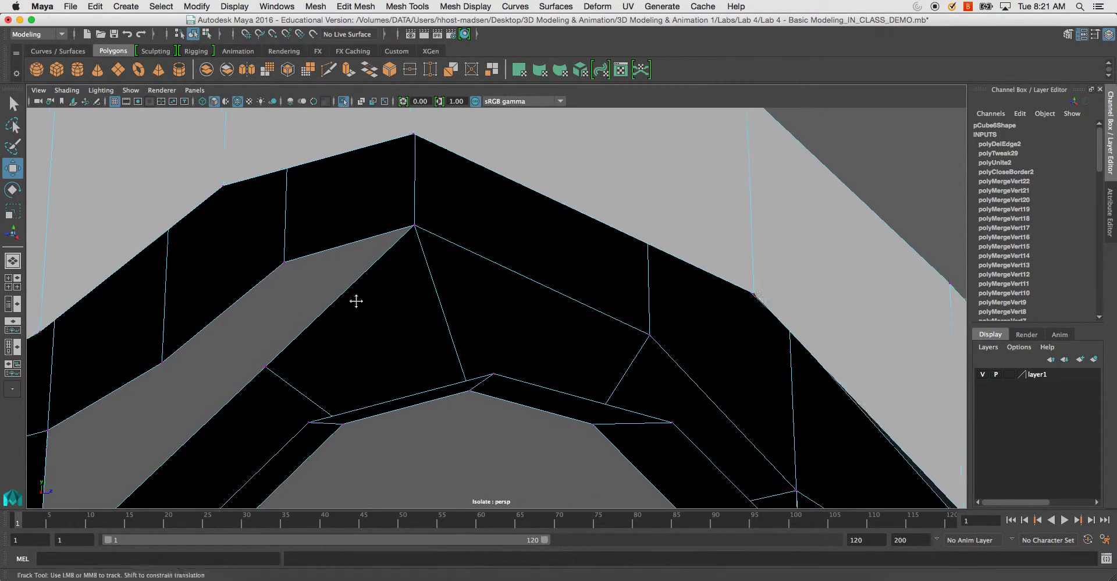
alt+middle_drag(352, 302, 414, 317)
right_click(475, 293)
alt+drag(468, 295, 396, 357)
click(429, 384)
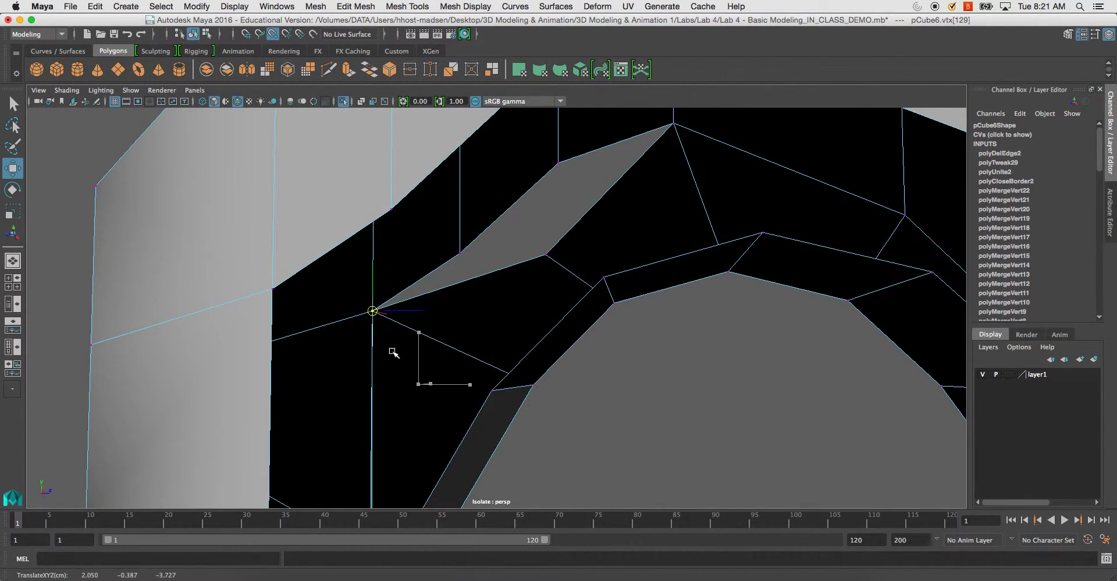
click(550, 258)
drag(551, 259, 504, 242)
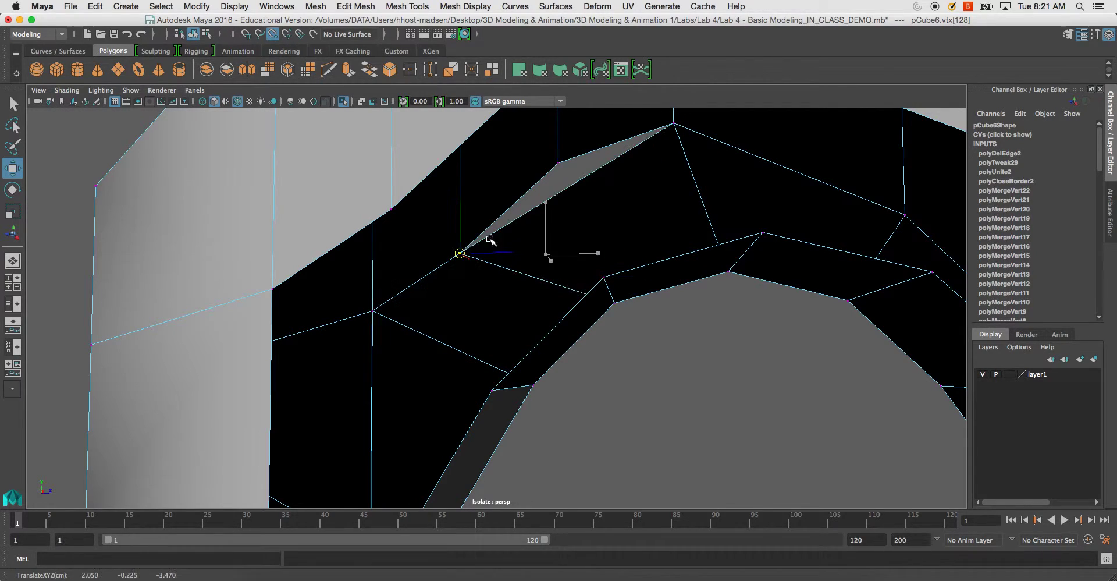
right_drag(607, 188, 553, 203)
drag(460, 249, 549, 168)
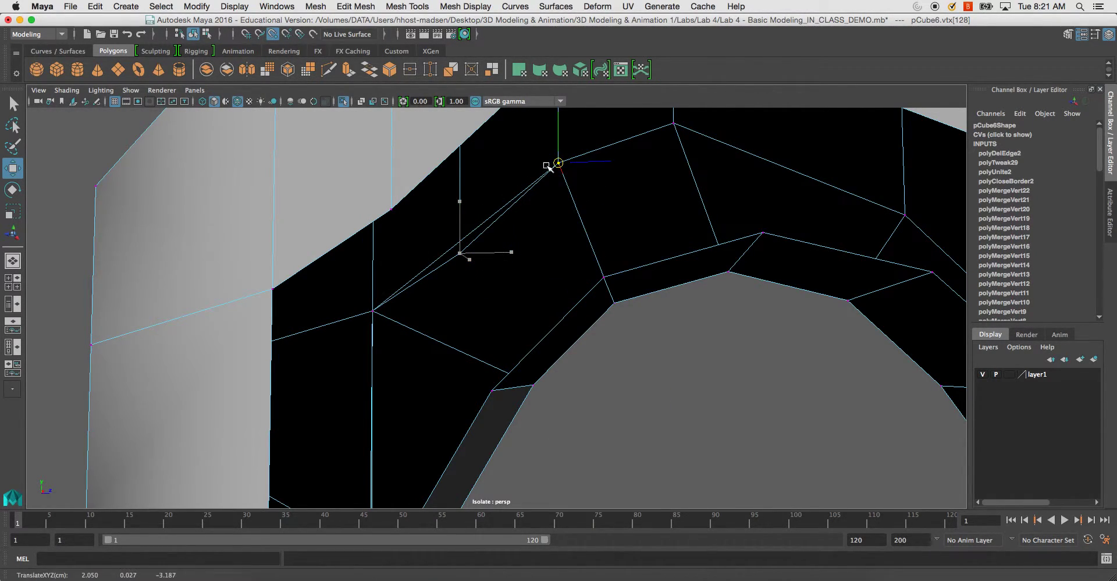
key(ctrl+z)
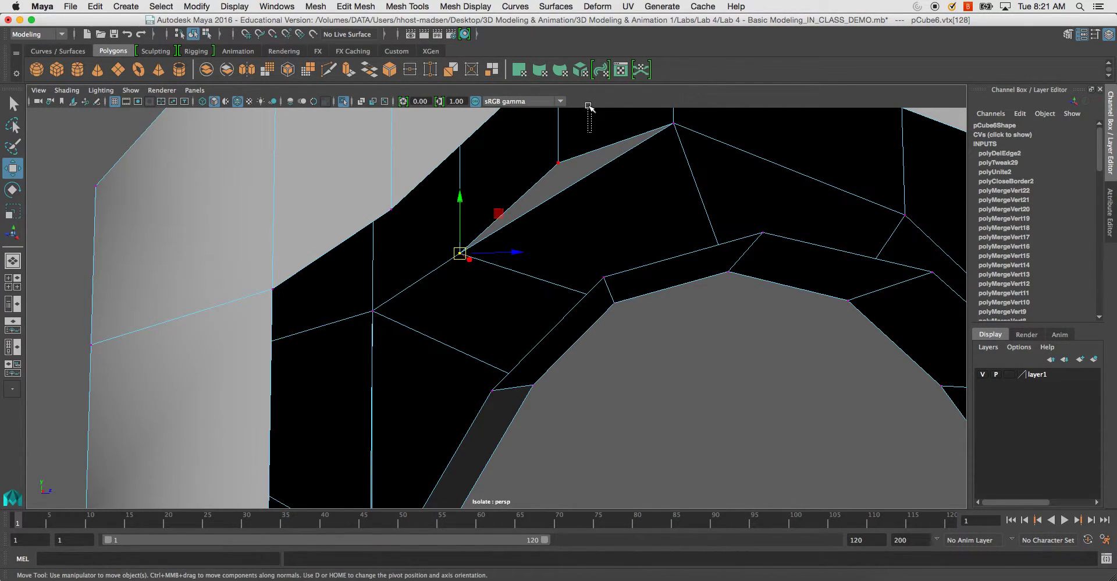
drag(588, 106, 588, 106)
right_drag(586, 146, 584, 119)
double_click(564, 140)
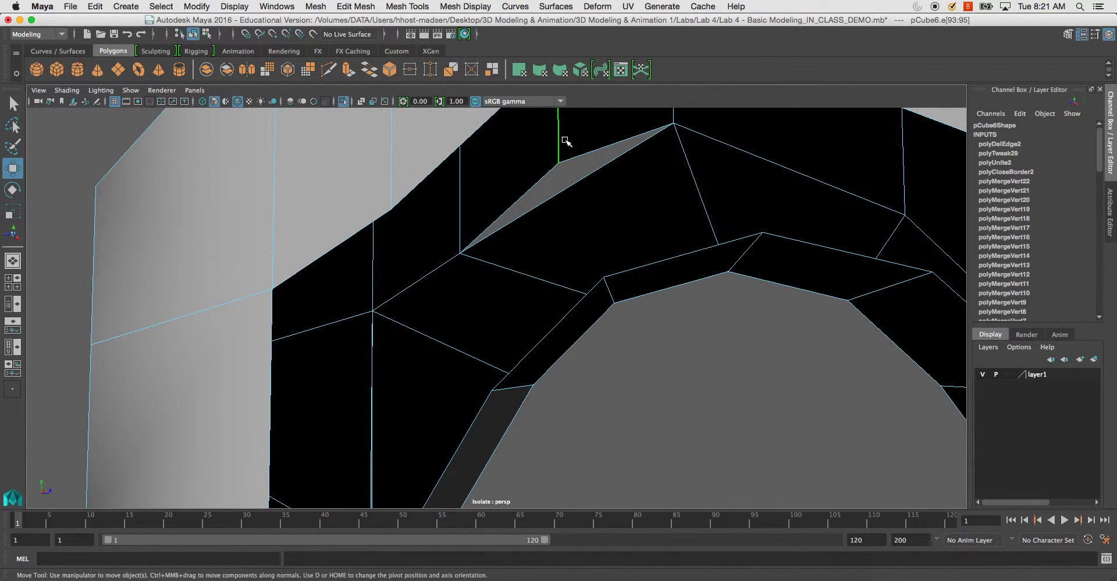
key(Delete)
alt+drag(466, 199, 603, 237)
key(ctrl+z)
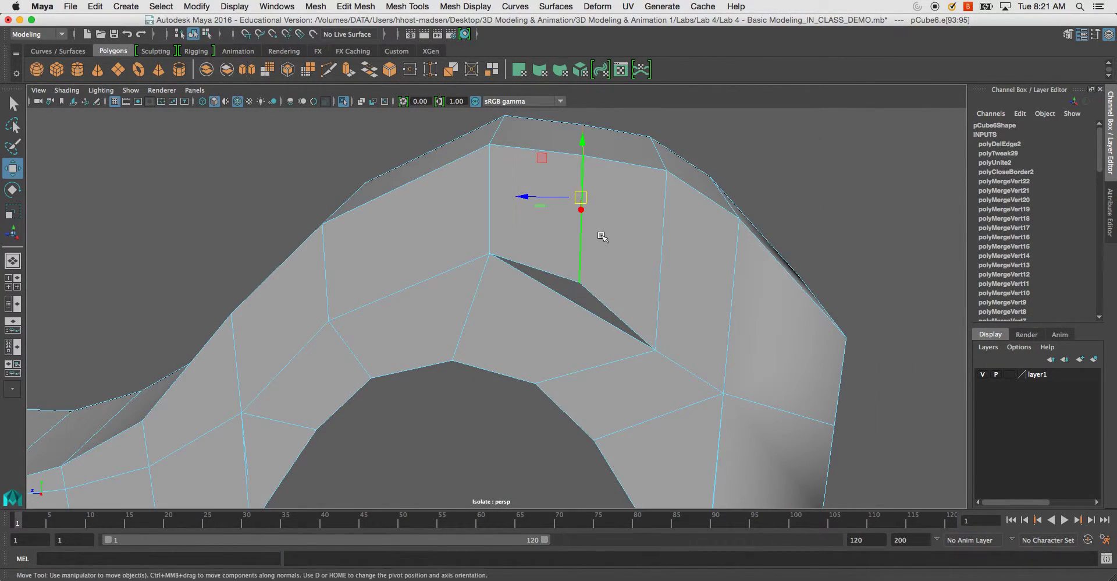
alt+drag(632, 174, 587, 167)
click(602, 188)
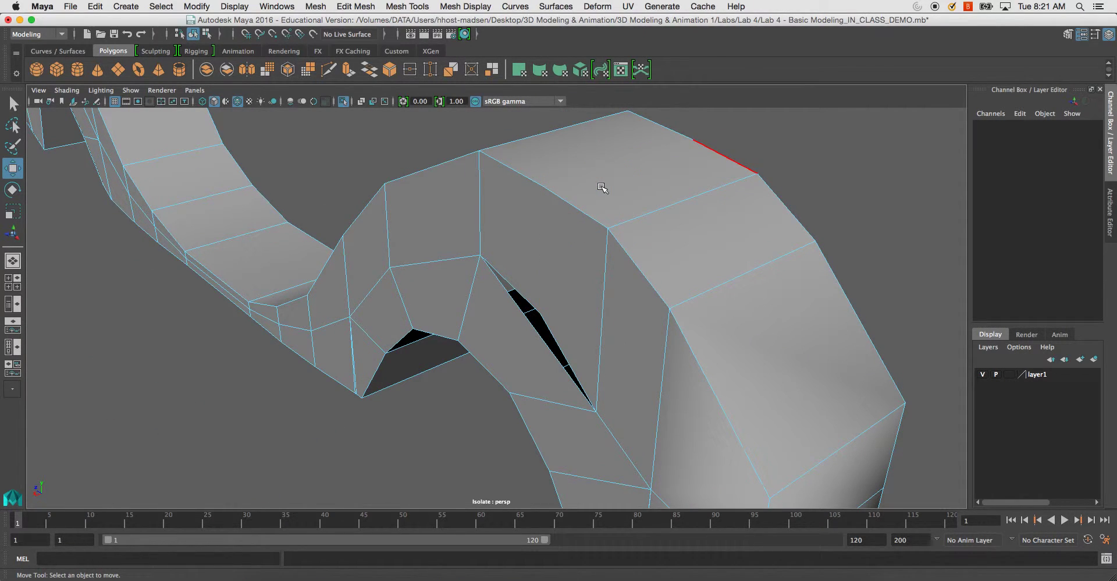
right_drag(551, 197, 508, 180)
click(544, 199)
shift+click(679, 141)
key(ctrl+z)
key(ctrl+z)
key(ctrl+z)
key(ctrl+z)
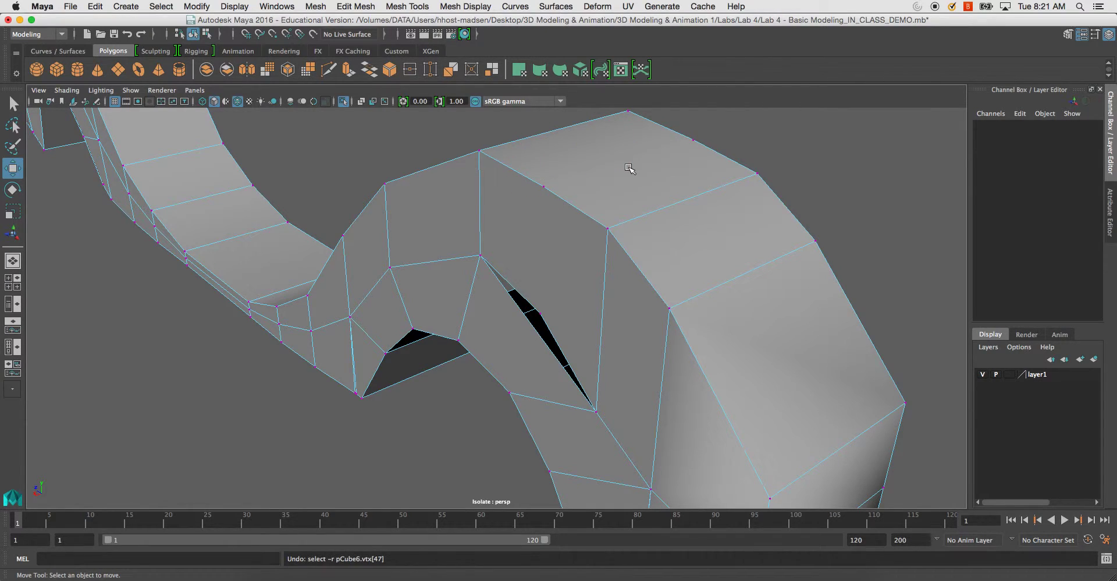
Step: Delete the edges running across the fender top and side above the remaining gap, together with their vertices
click(549, 303)
right_drag(541, 270, 538, 231)
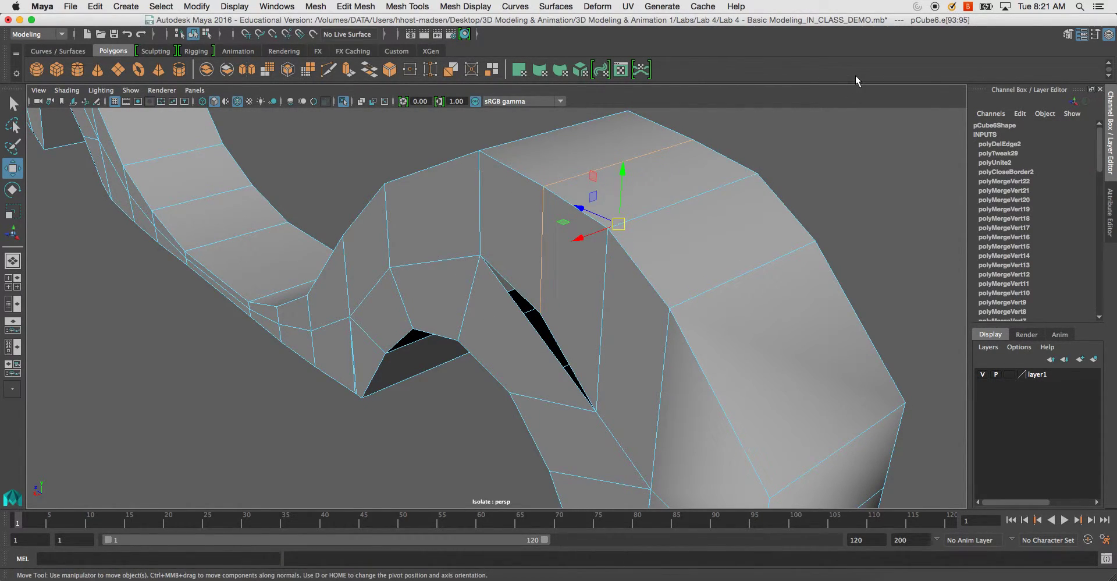
key(Delete)
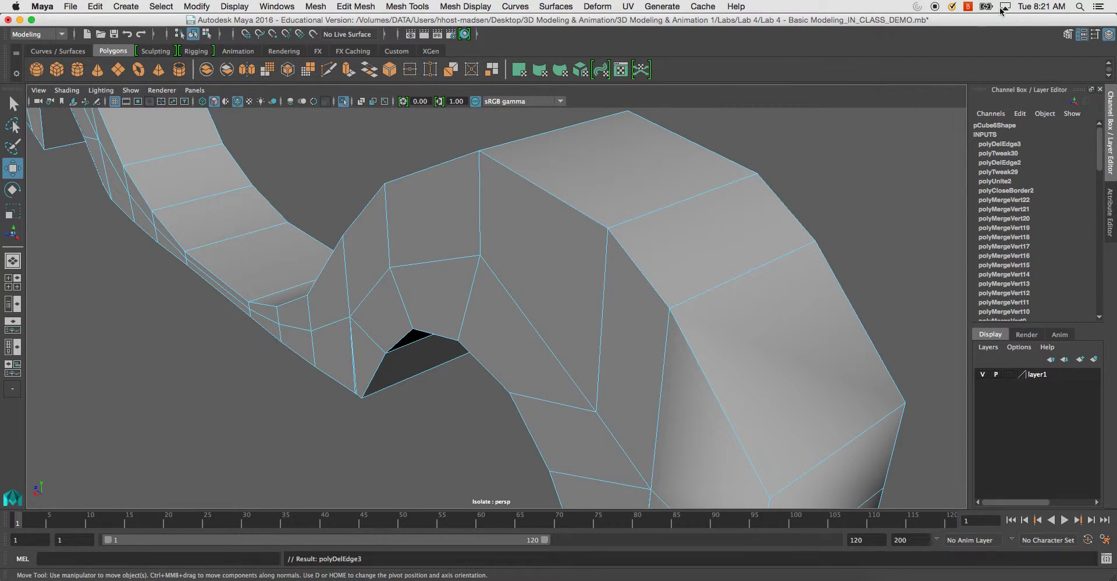
right_drag(674, 158, 645, 154)
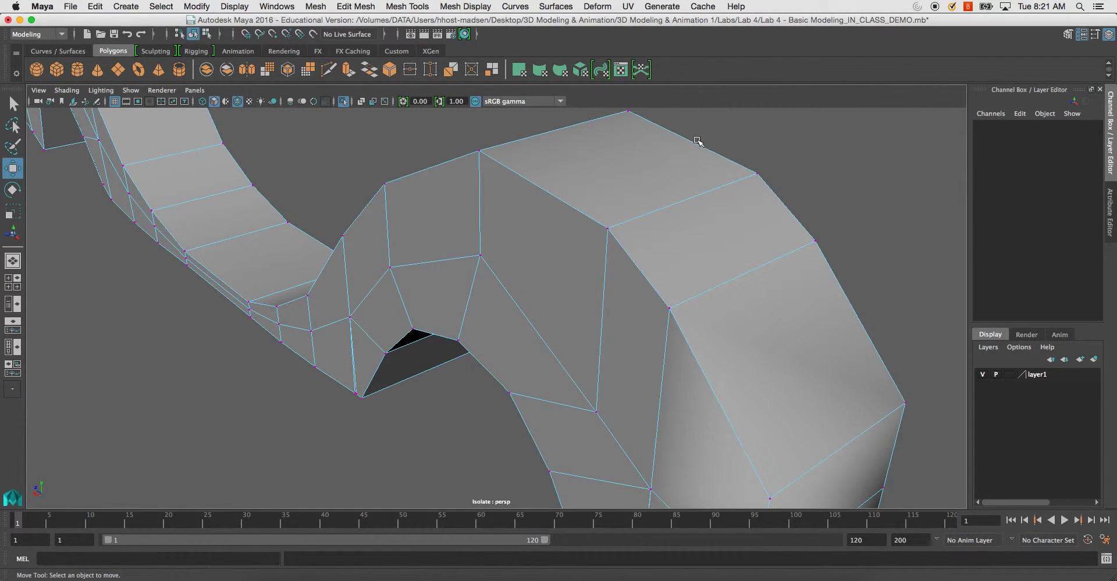
mouse_move(617, 192)
right_down()
mouse_move(597, 186)
mouse_move(622, 176)
right_up()
click(599, 186)
Step: Snap the arch's lower end vertex onto the fender's bottom corner vertex and merge the two
alt+drag(598, 187, 398, 284)
right_drag(456, 309, 419, 319)
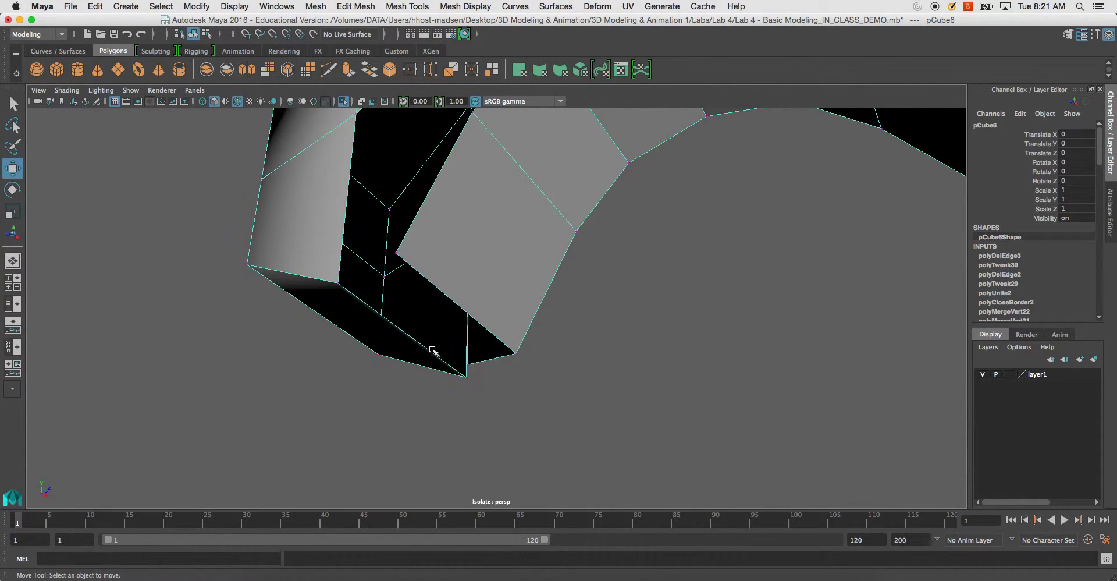
click(468, 362)
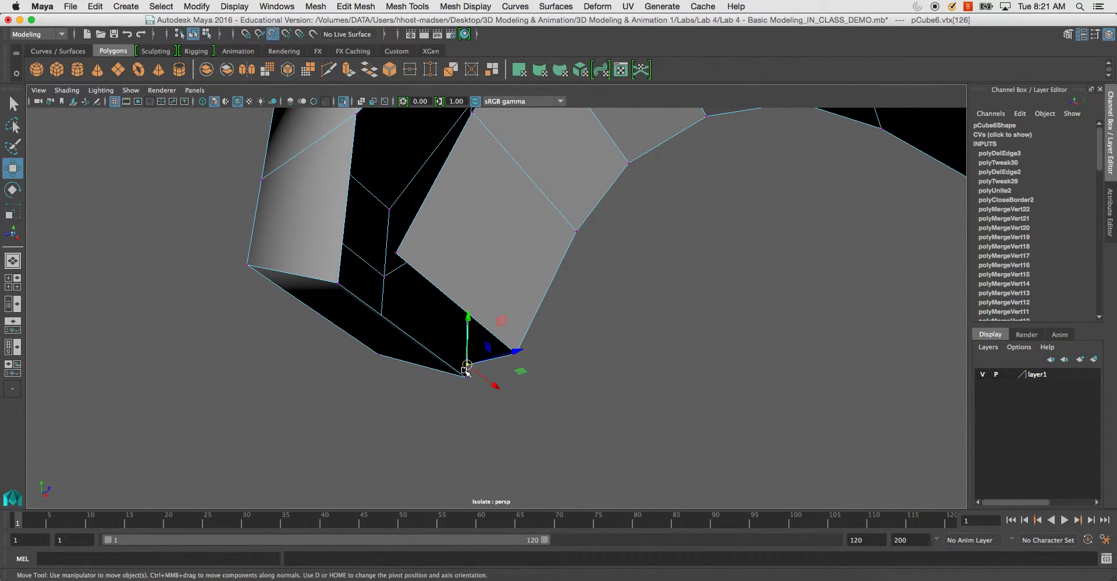
click(466, 377)
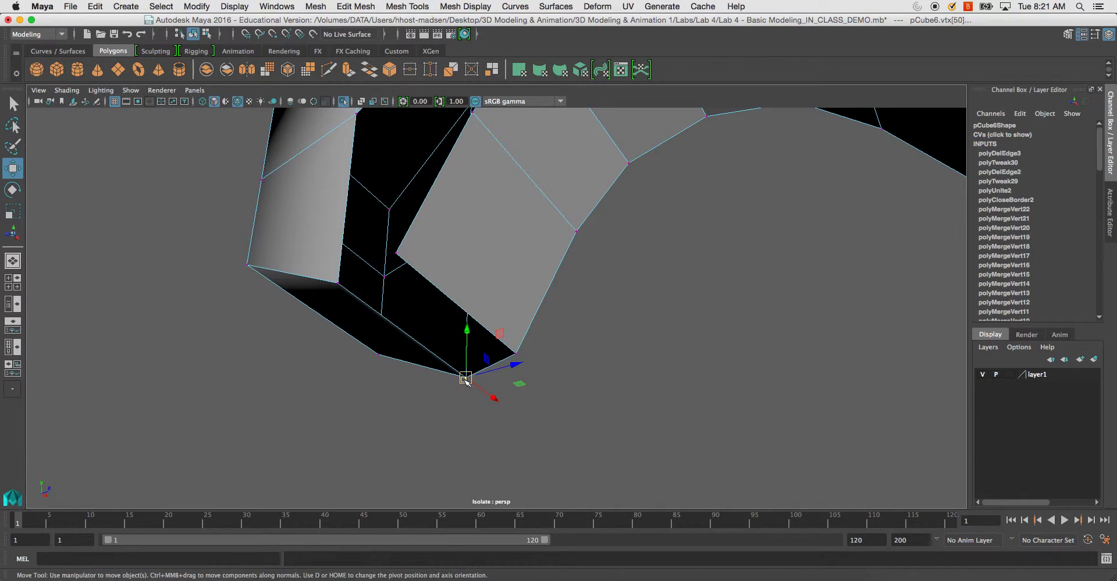
shift+right_click(465, 379)
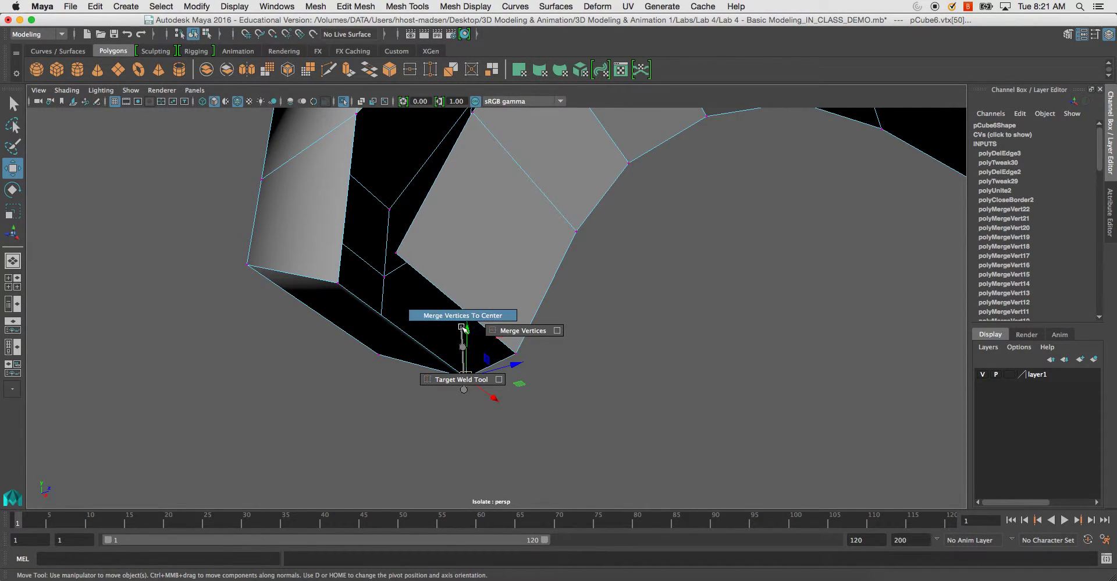
click(464, 346)
Step: Merge the next three overlapping arch and fender vertex pairs from the lower end up to the crown
alt+drag(494, 281, 466, 309)
click(470, 298)
key(g)
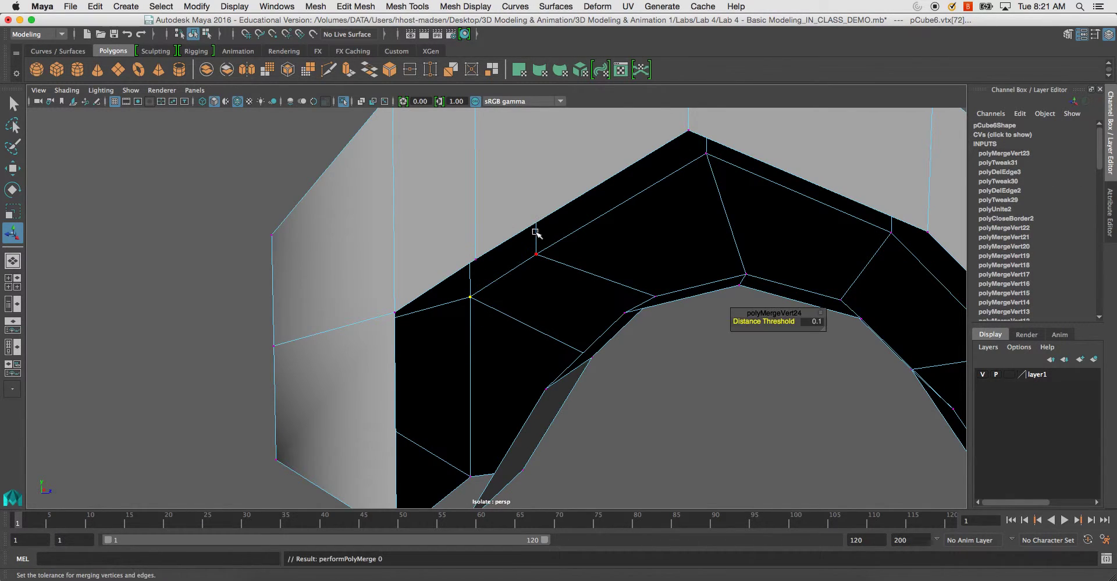
click(536, 255)
key(g)
click(704, 154)
key(g)
Step: Merge the remaining three overlapping vertex pairs down the other side of the arch
alt+drag(742, 205, 780, 217)
drag(860, 220, 801, 291)
key(g)
drag(823, 328, 861, 354)
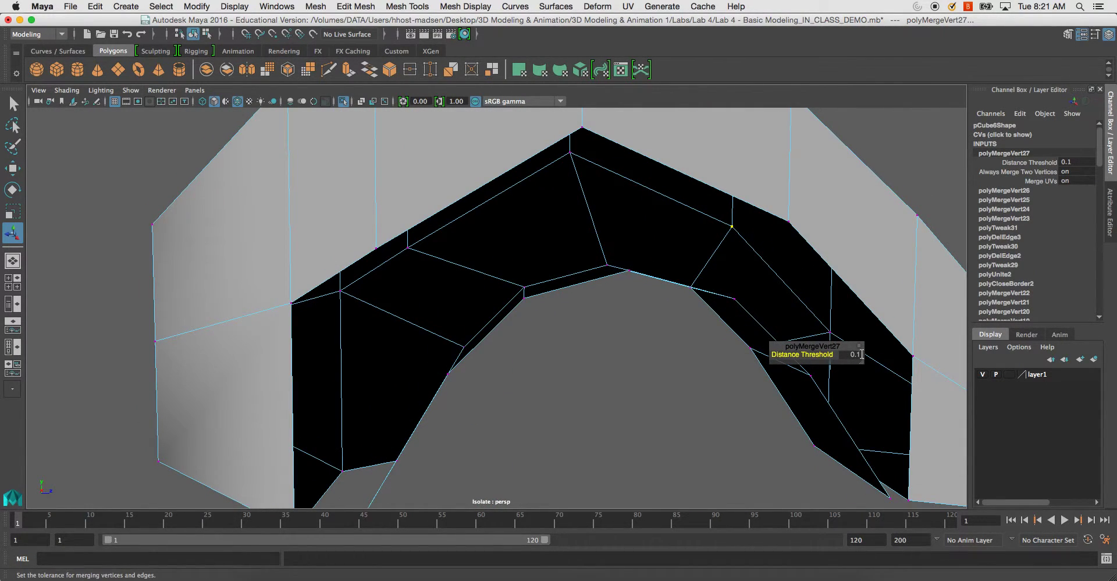
click(821, 319)
key(g)
alt+drag(850, 402, 766, 422)
click(777, 426)
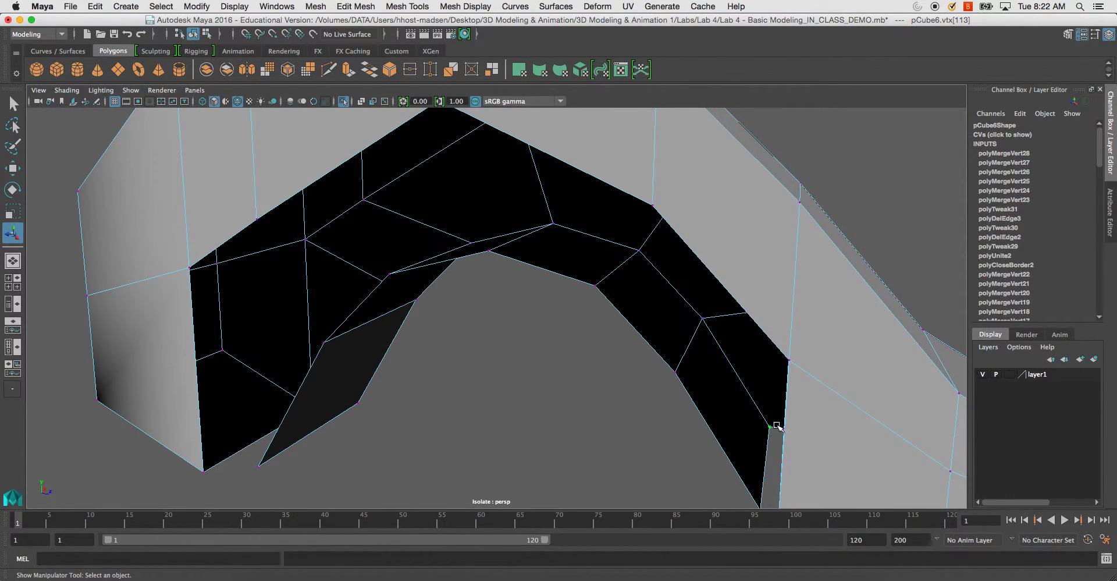
key(g)
Step: Select the vertices along one free border of the arch and move them along X with vertex snapping to align them
alt+drag(652, 407, 520, 327)
click(455, 324)
shift+click(502, 242)
alt+drag(569, 186, 665, 194)
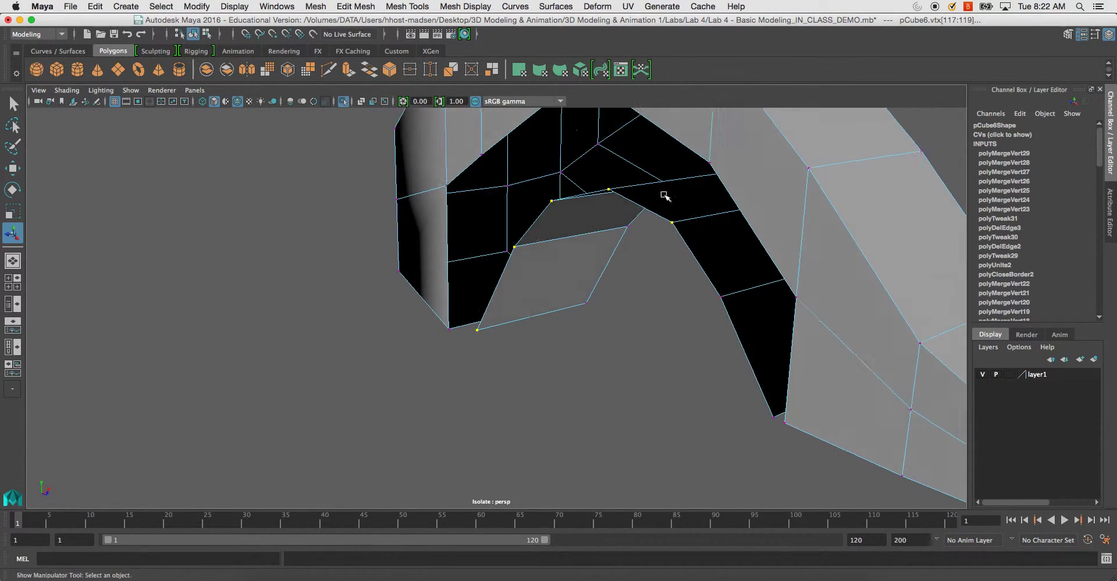
shift+click(773, 394)
alt+drag(728, 392, 541, 343)
key(w)
key(v)
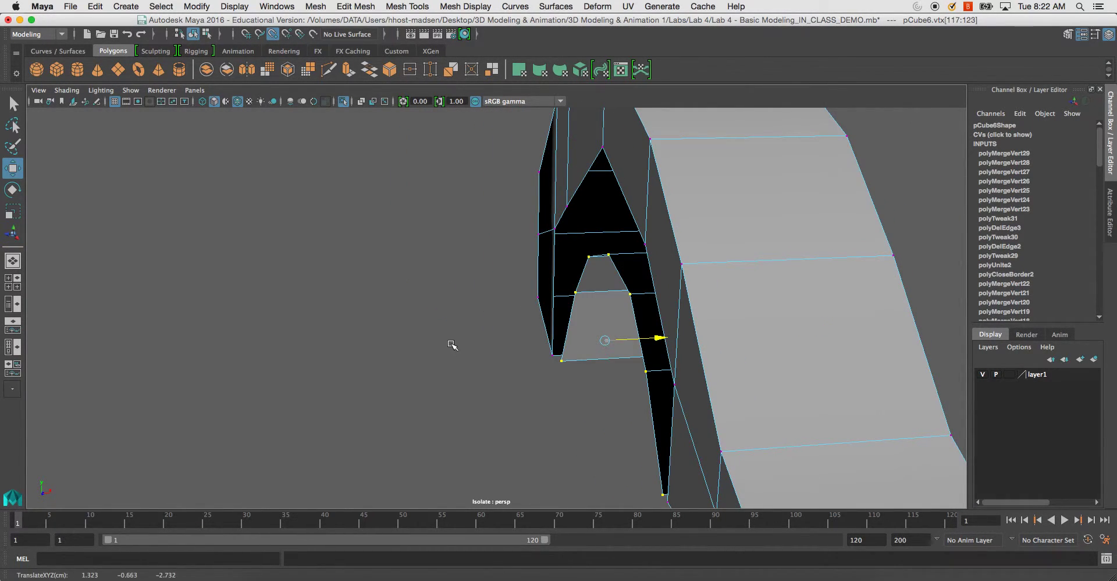
drag(656, 339, 545, 340)
key(space)
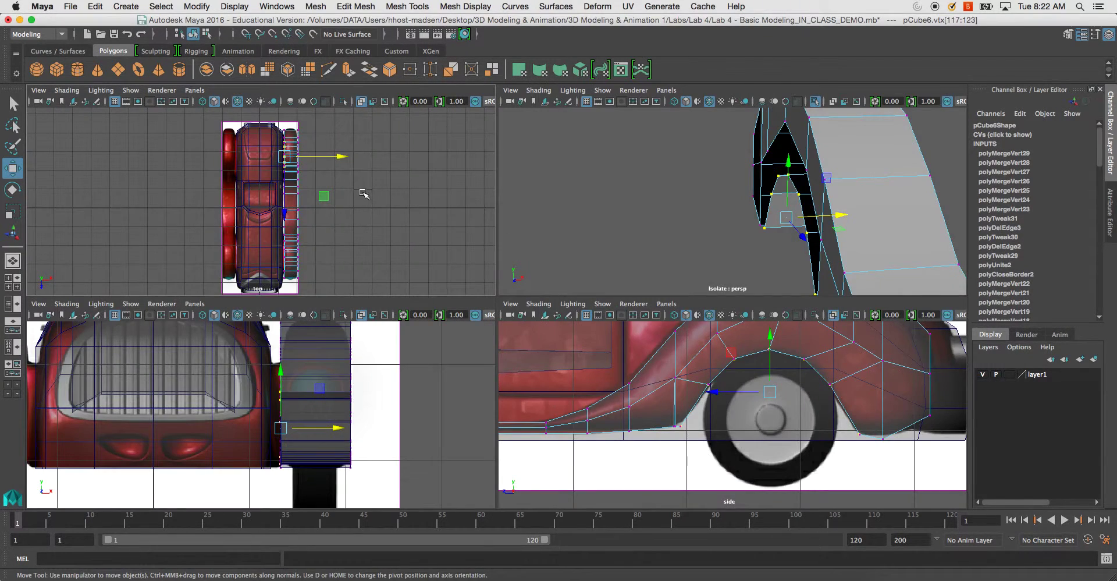
key(space)
key(f)
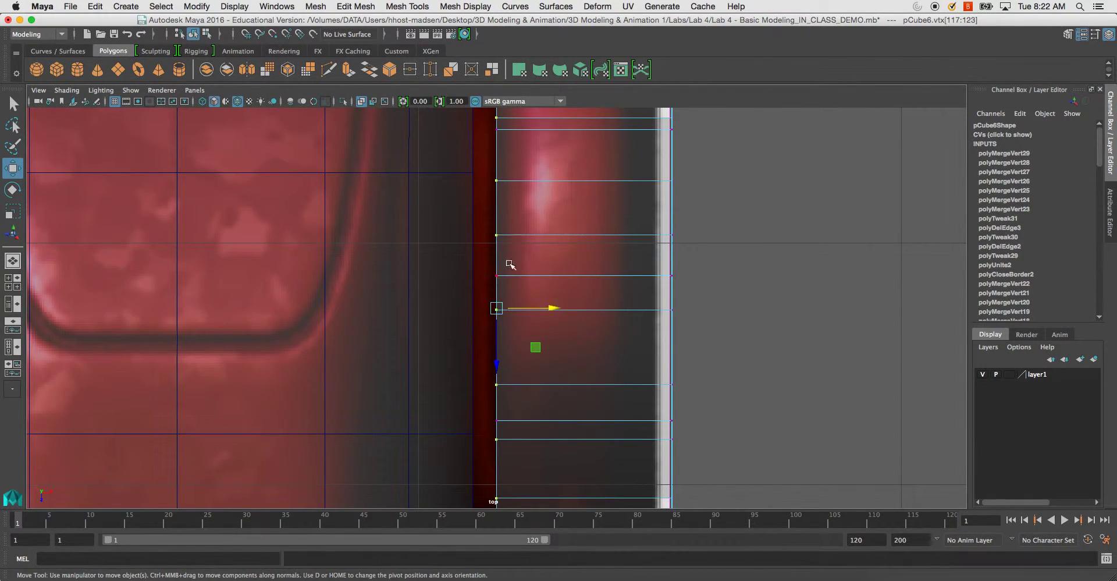
Step: Select the six edges along the arch's aligned border and extrude them
key(space)
key(space)
key(f)
alt+drag(677, 233, 600, 287)
right_drag(583, 272, 573, 233)
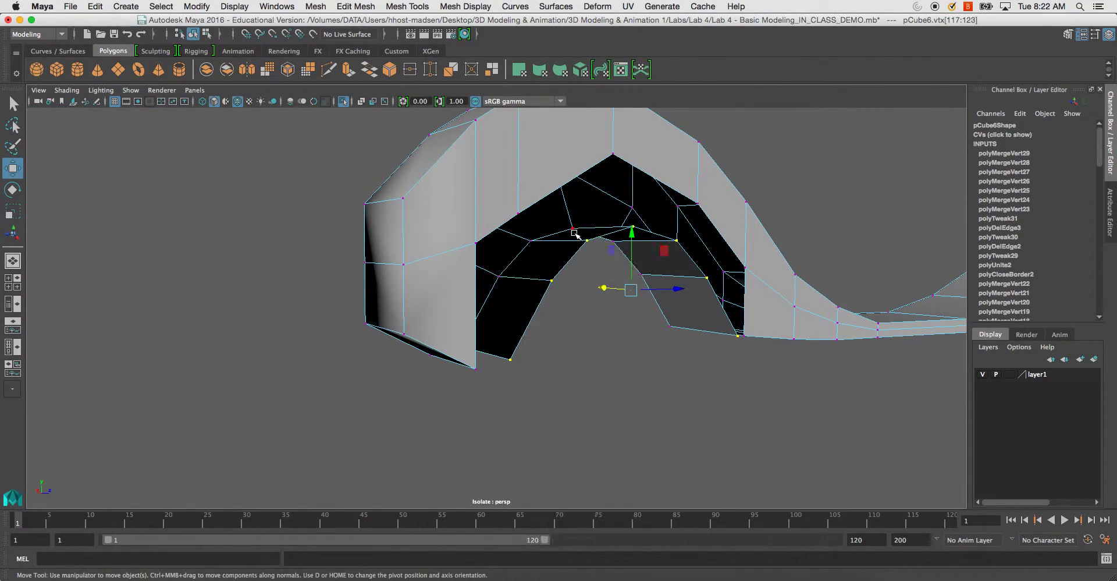
click(563, 265)
shift+click(526, 320)
alt+drag(526, 319, 496, 322)
shift+click(649, 263)
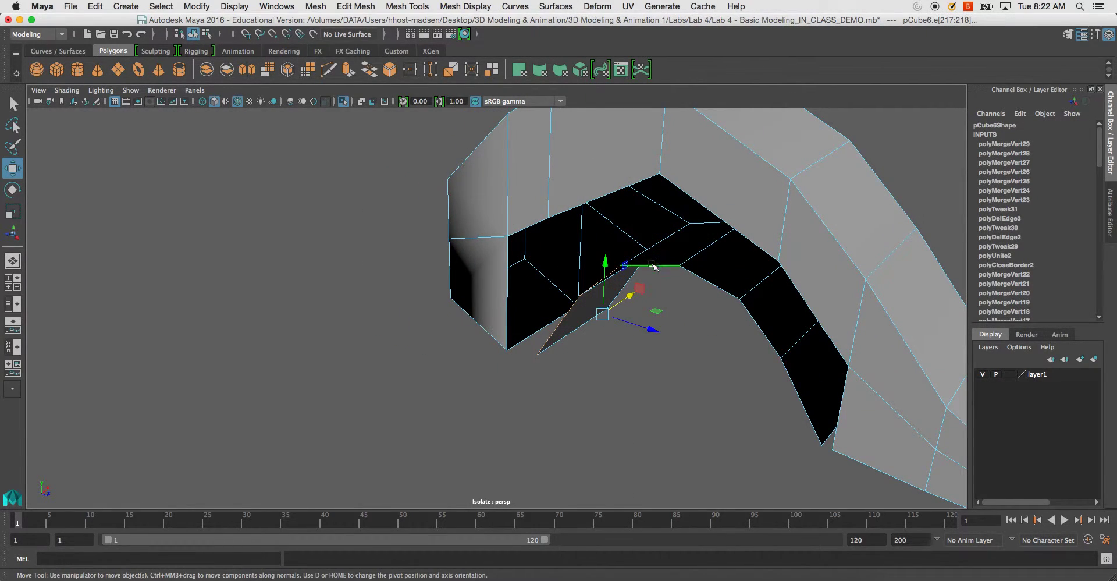
shift+click(717, 278)
shift+click(773, 319)
shift+click(800, 383)
alt+drag(780, 387, 788, 344)
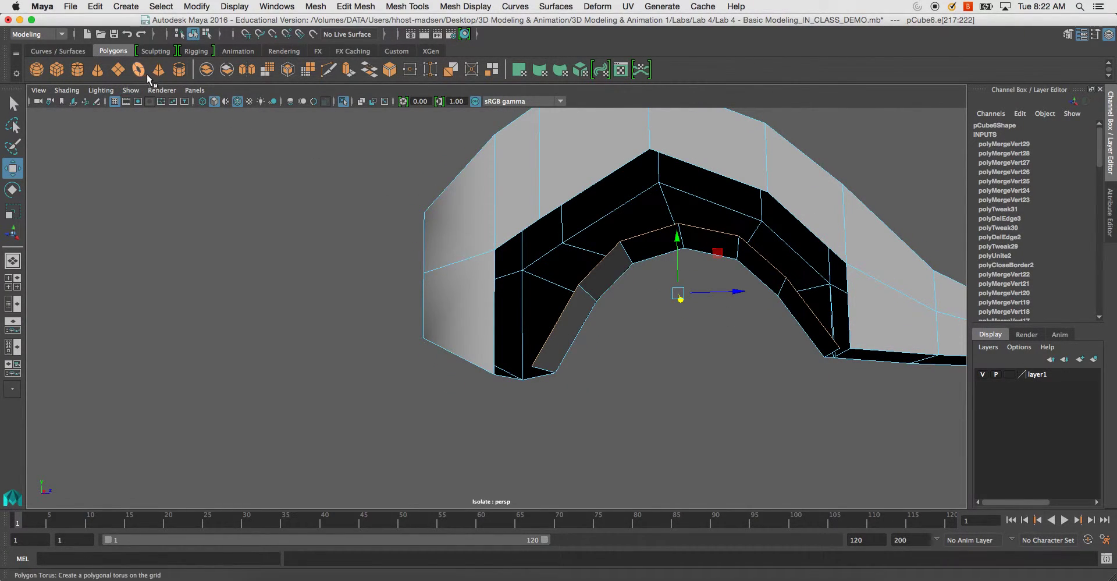
click(349, 70)
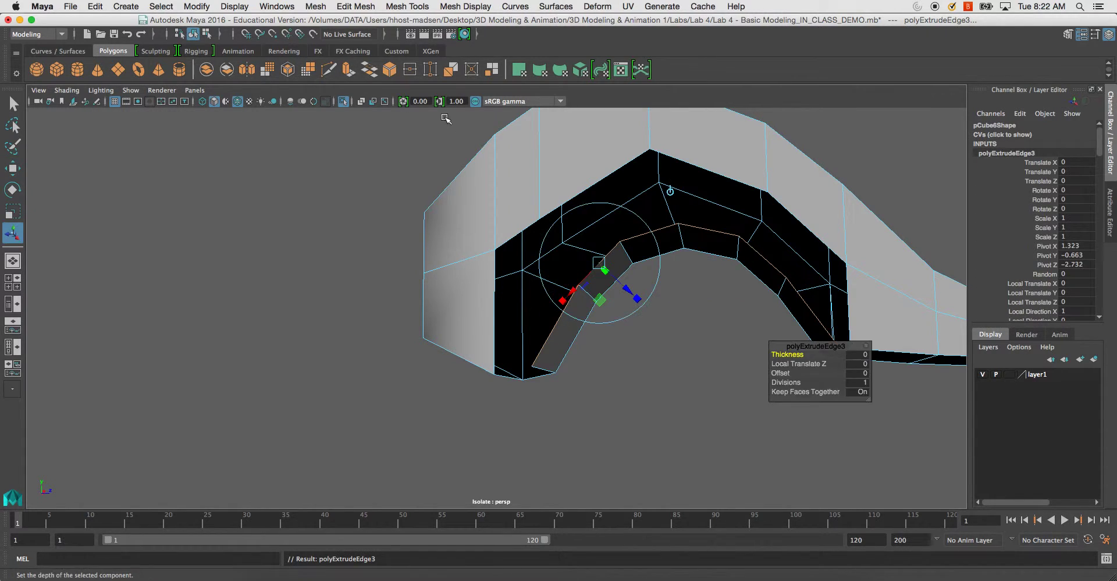
Step: Scale the extruded border edges outward to form a strip around the wheel arch
key(r)
alt+drag(597, 254, 521, 231)
right_drag(576, 277, 520, 276)
alt+middle_drag(554, 267, 627, 195)
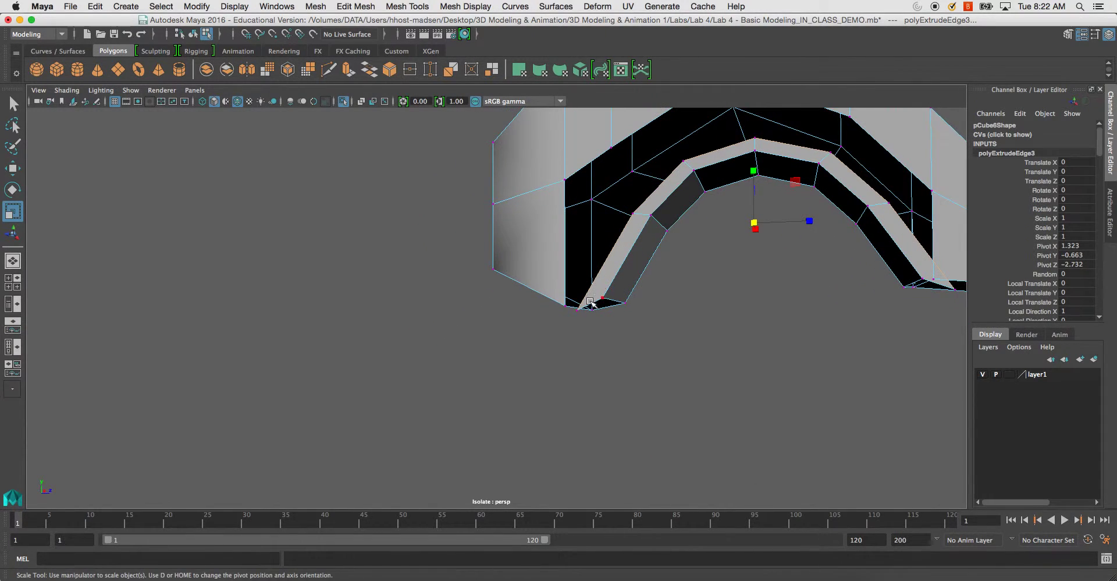
Step: Snap the strip's outer vertices at the lower end and along one side of the arch onto the matching fender vertices
click(569, 303)
key(w)
key(v)
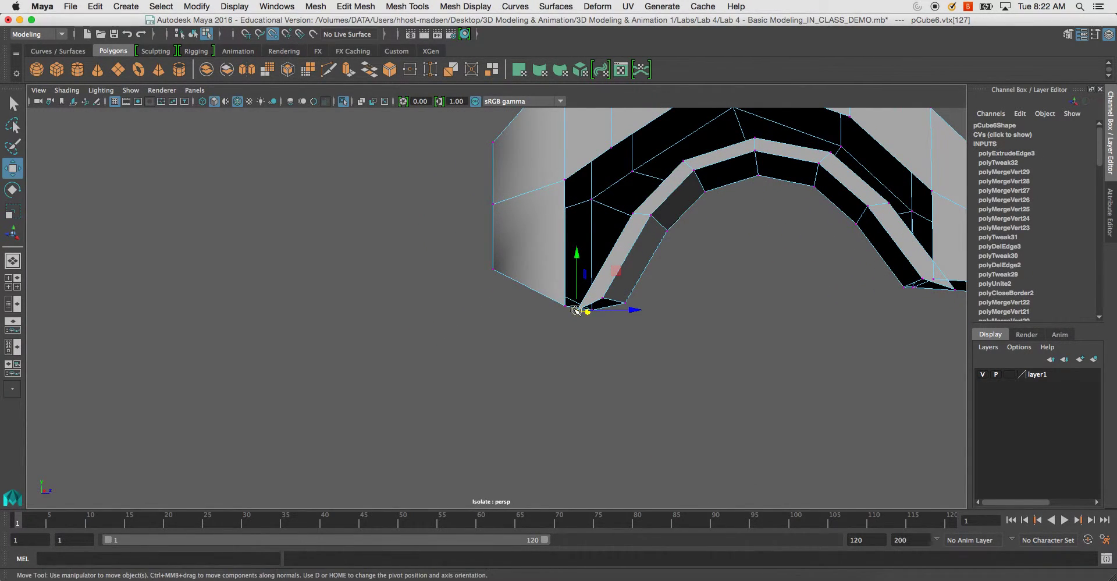
click(632, 215)
drag(633, 215, 563, 177)
middle_drag(671, 194, 616, 135)
alt+middle_drag(675, 165, 591, 326)
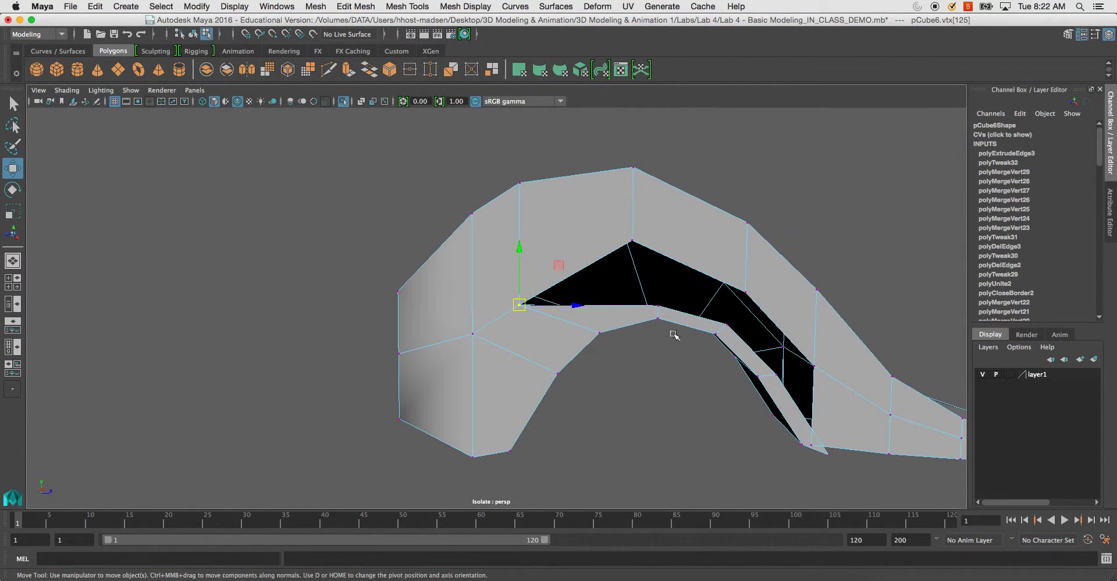
Step: Snap the strip's remaining outer vertices over the crown and down the other side onto the fender vertices
click(658, 306)
middle_drag(669, 309, 634, 242)
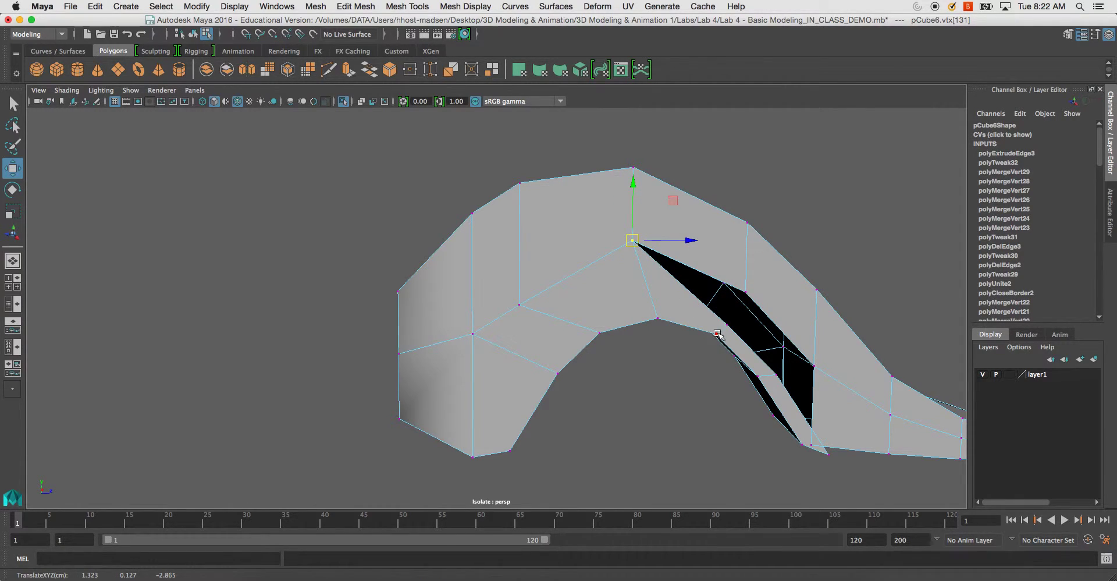
click(724, 285)
middle_drag(734, 302, 756, 311)
click(772, 370)
middle_drag(774, 372, 812, 446)
click(828, 453)
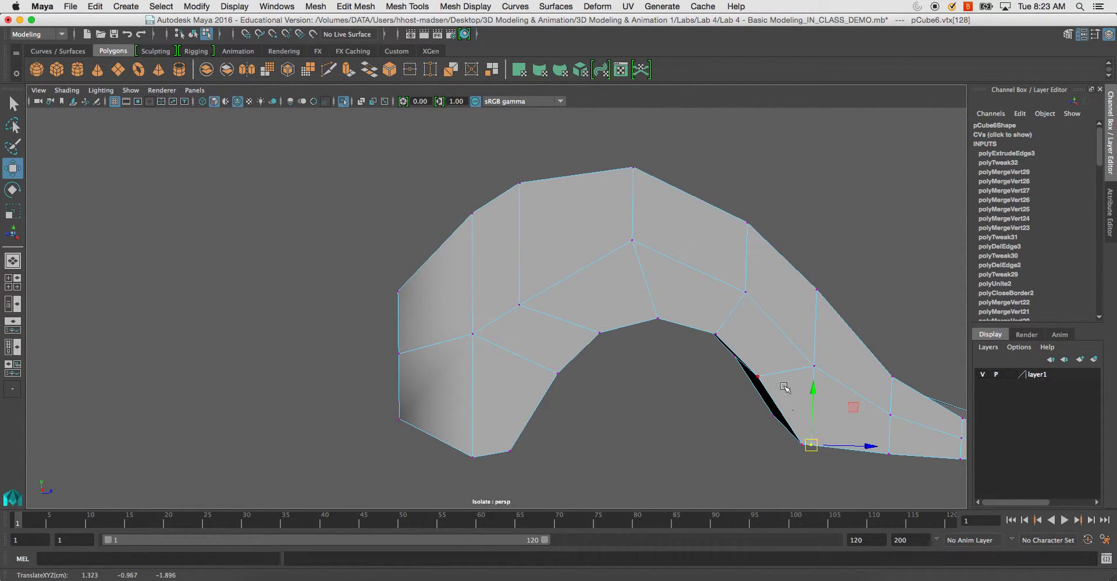
Step: Check the smoothed arch, return to the unsmoothed mesh and merge the overlapping vertices at the arch's running-board end
key(3)
alt+drag(502, 405, 745, 387)
alt+drag(419, 423, 447, 445)
alt+drag(311, 392, 422, 365)
key(1)
drag(591, 309, 580, 305)
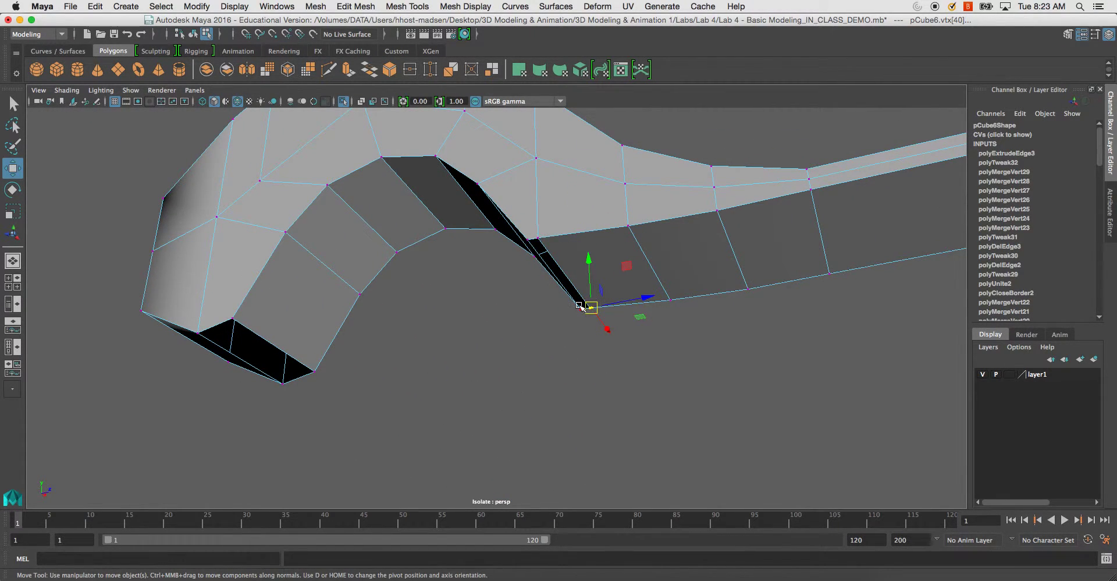
shift+right_drag(601, 308, 599, 243)
Step: Return the fender to object mode and examine its smooth preview around the arch seam from several angles
alt+drag(326, 306, 573, 349)
right_click(504, 250)
alt+drag(486, 247, 431, 237)
right_drag(429, 232, 466, 210)
key(3)
alt+drag(513, 273, 644, 208)
alt+drag(509, 385, 446, 341)
alt+drag(272, 374, 549, 304)
alt+drag(630, 308, 307, 279)
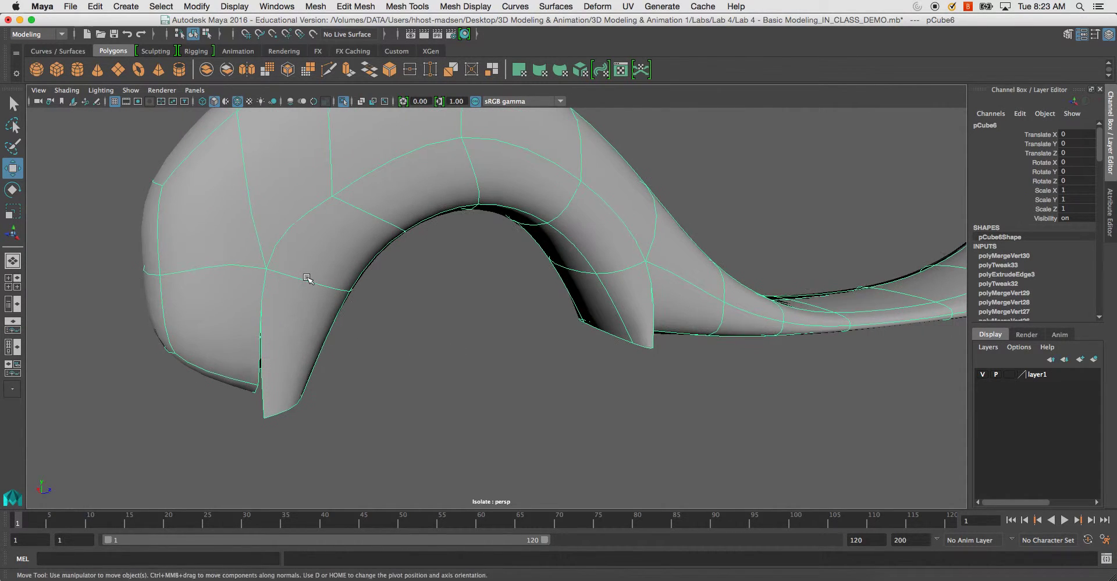
Step: Show the unsmoothed mesh and merge the overlapping vertex pairs from the arch's outer lower end up that side
key(1)
right_drag(305, 279, 303, 257)
alt+drag(335, 279, 372, 378)
shift+right_drag(400, 391, 426, 332)
alt+middle_drag(410, 341, 415, 378)
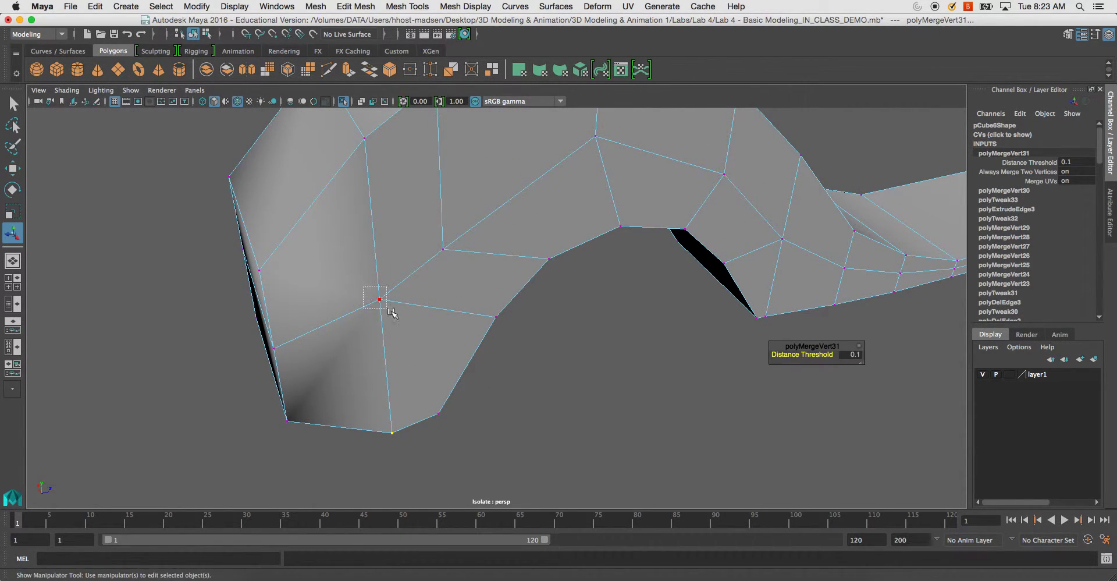
click(380, 301)
key(g)
drag(435, 243, 457, 257)
key(g)
Step: Merge the remaining overlapping vertex pairs over the crown and down to the arch's running-board end
drag(586, 123, 607, 154)
key(g)
drag(716, 169, 733, 188)
key(g)
click(779, 235)
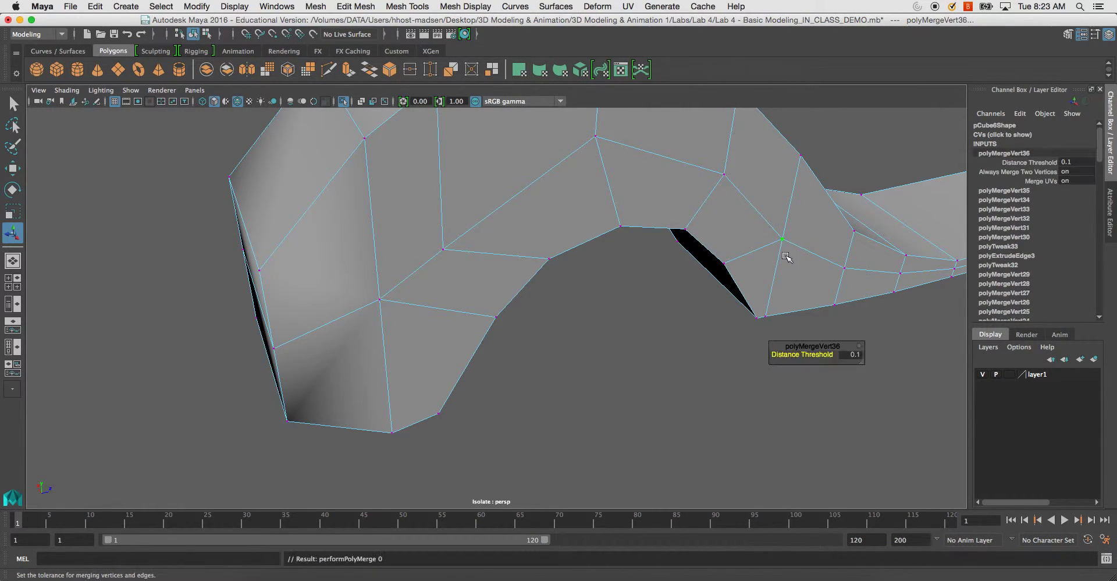
click(780, 339)
drag(781, 339, 761, 298)
key(g)
Step: With smooth preview on, fill the two open holes where the wheel arches meet the running board
key(3)
alt+drag(587, 290, 411, 314)
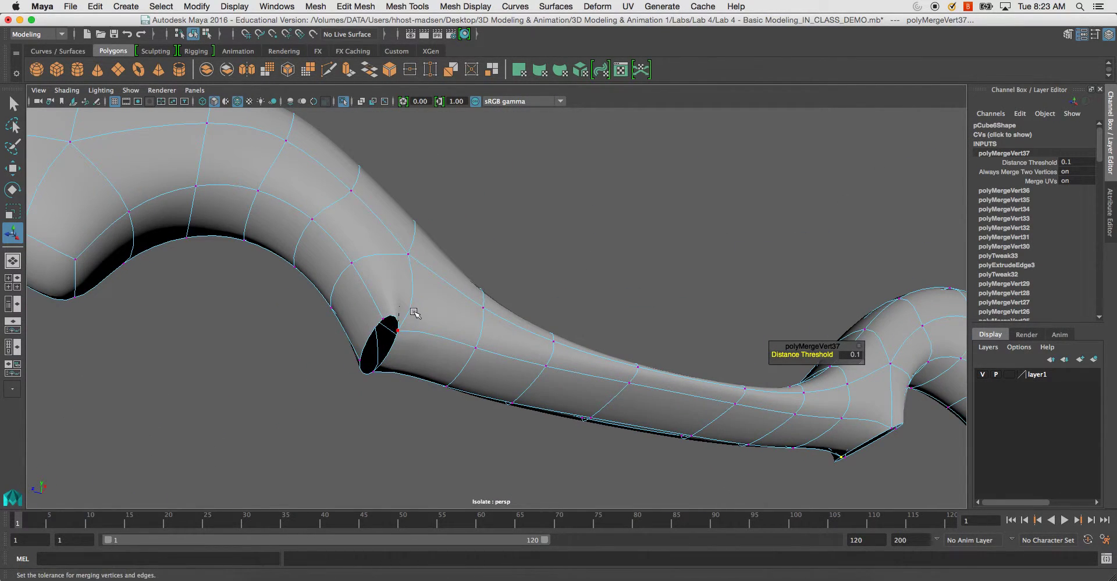
click(394, 342)
shift+right_click(394, 347)
mouse_move(387, 354)
shift+right_down()
mouse_move(401, 462)
mouse_move(391, 348)
shift+right_up()
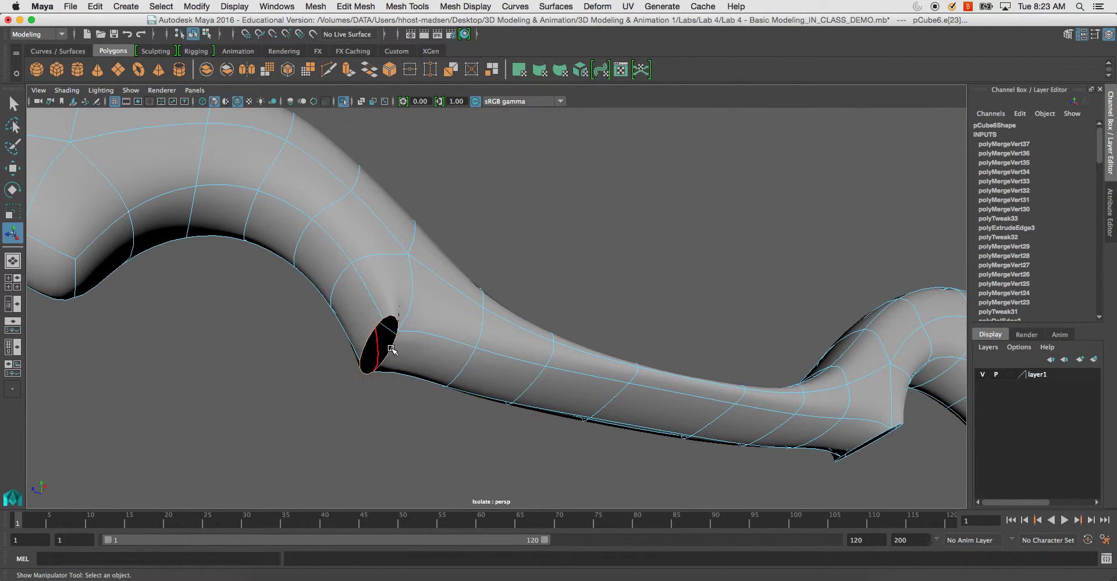
shift+right_click(393, 313)
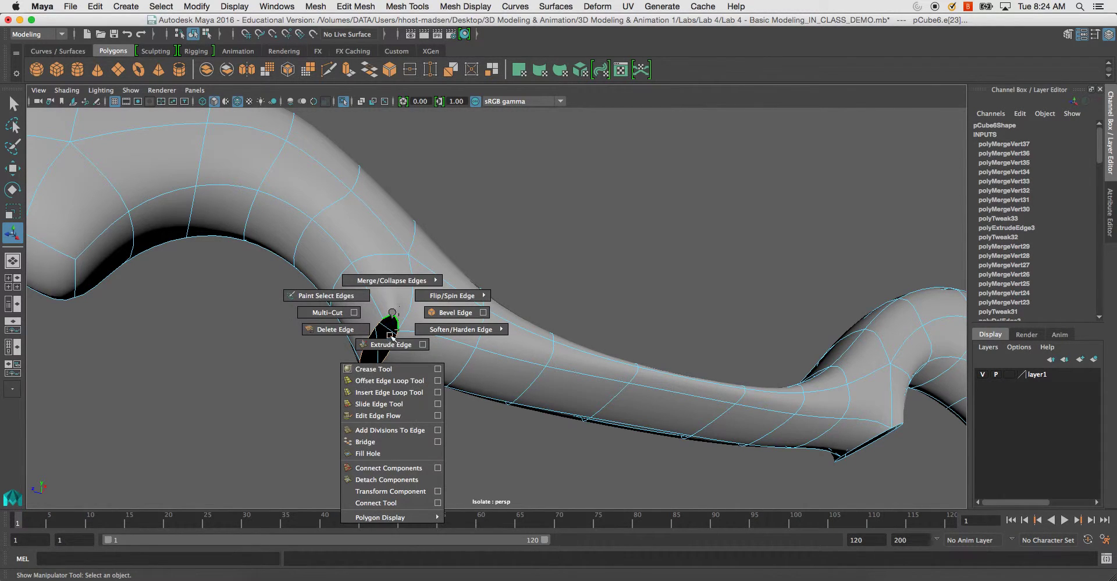
click(368, 453)
alt+drag(437, 374, 701, 409)
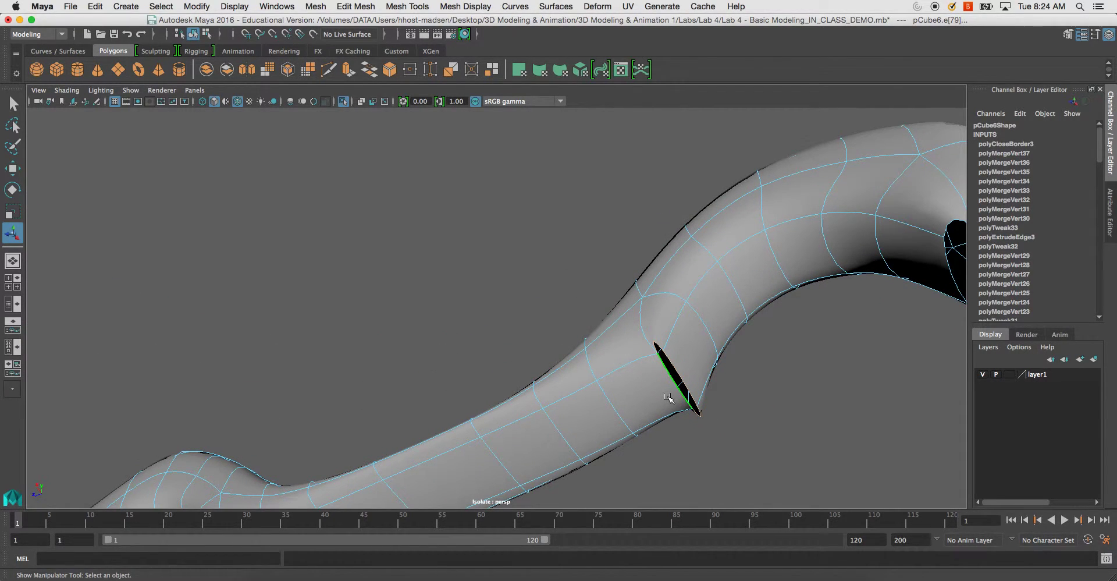
key(g)
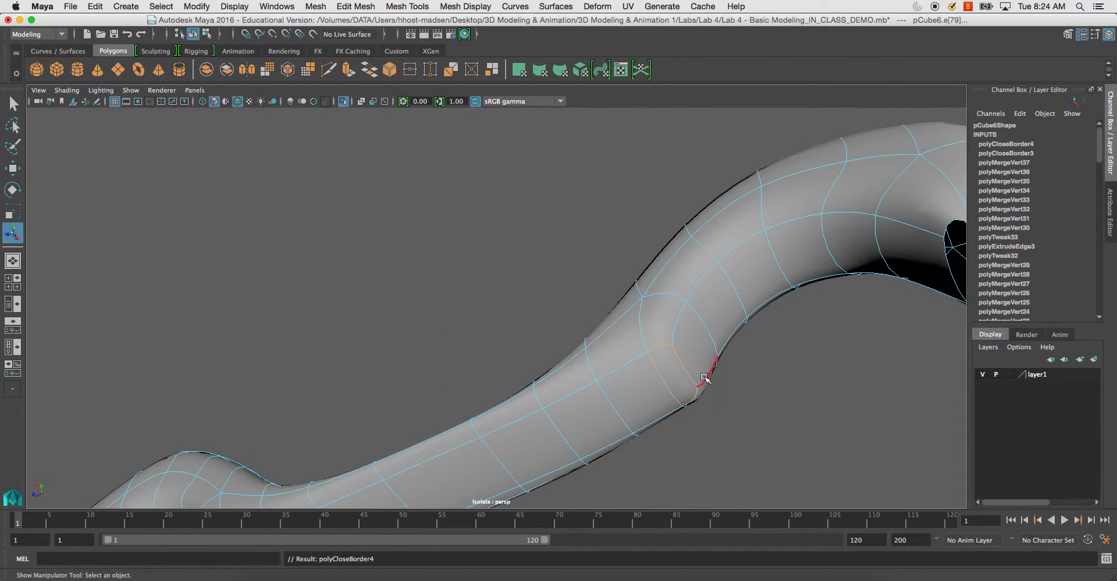
Step: Select the border edges of the hole at the far end of the arch and fill it
shift+right_click(661, 365)
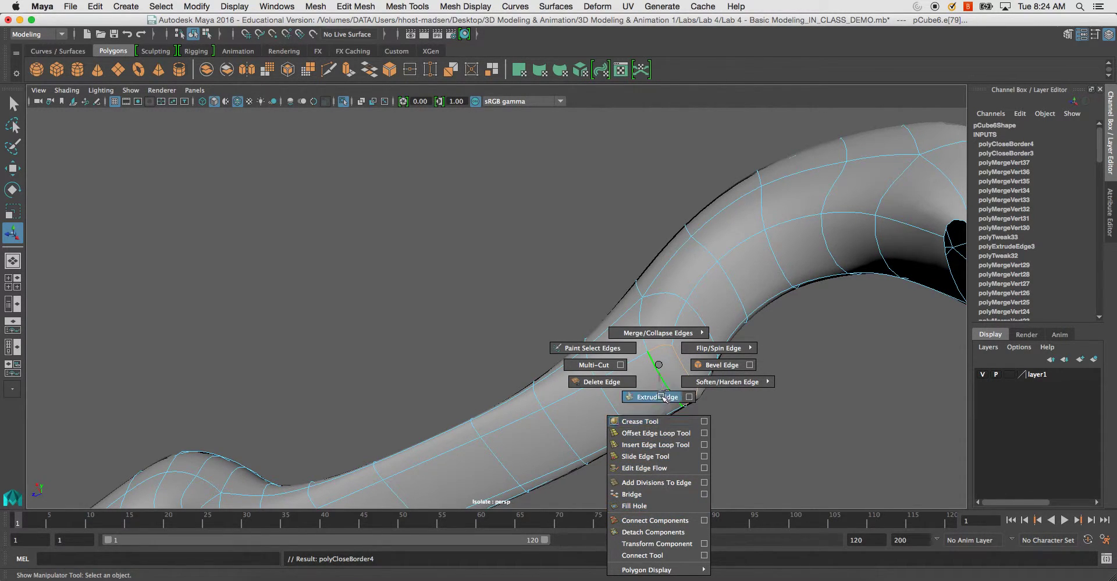
alt+middle_drag(718, 365, 518, 367)
click(750, 250)
shift+right_click(750, 250)
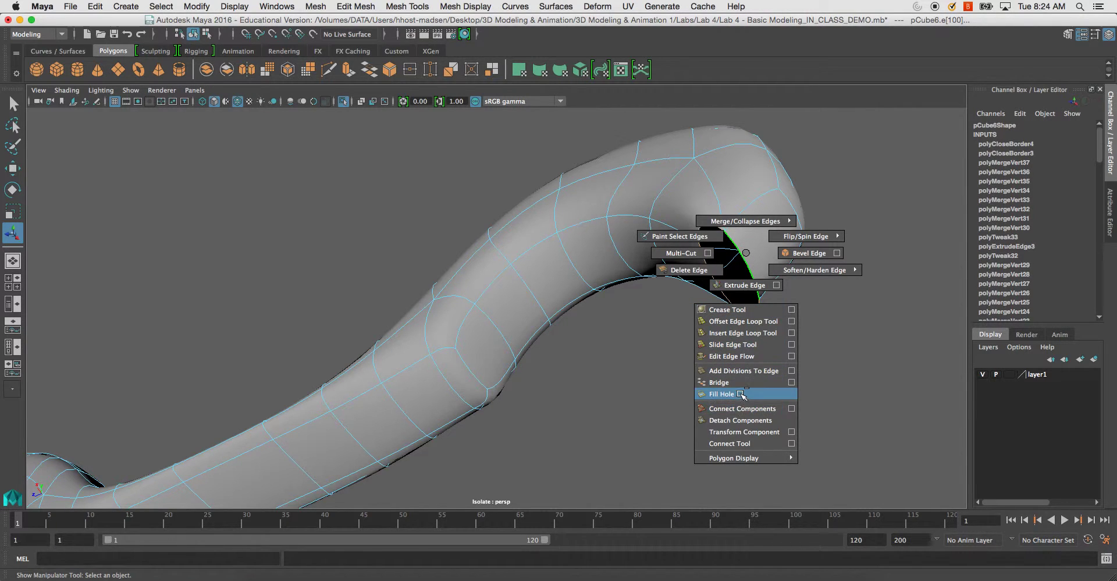
click(741, 394)
Step: Leave isolated display and delete the leftover fender copy and arch piece beside the car
alt+drag(662, 355, 668, 316)
click(578, 310)
key(ctrl+1)
alt+drag(605, 371, 489, 304)
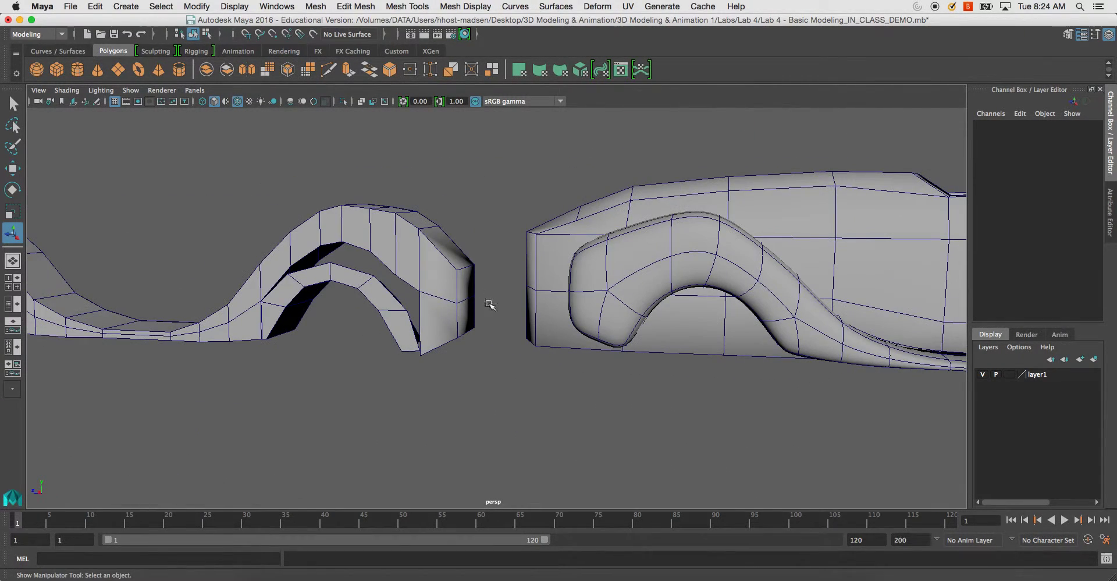
click(330, 237)
alt+middle_drag(330, 237, 501, 259)
drag(212, 199, 623, 441)
key(Delete)
Step: Frame the car and compare the unsmoothed and smoothed fender with the reference image in the front view
alt+drag(611, 369, 450, 389)
click(349, 246)
key(f)
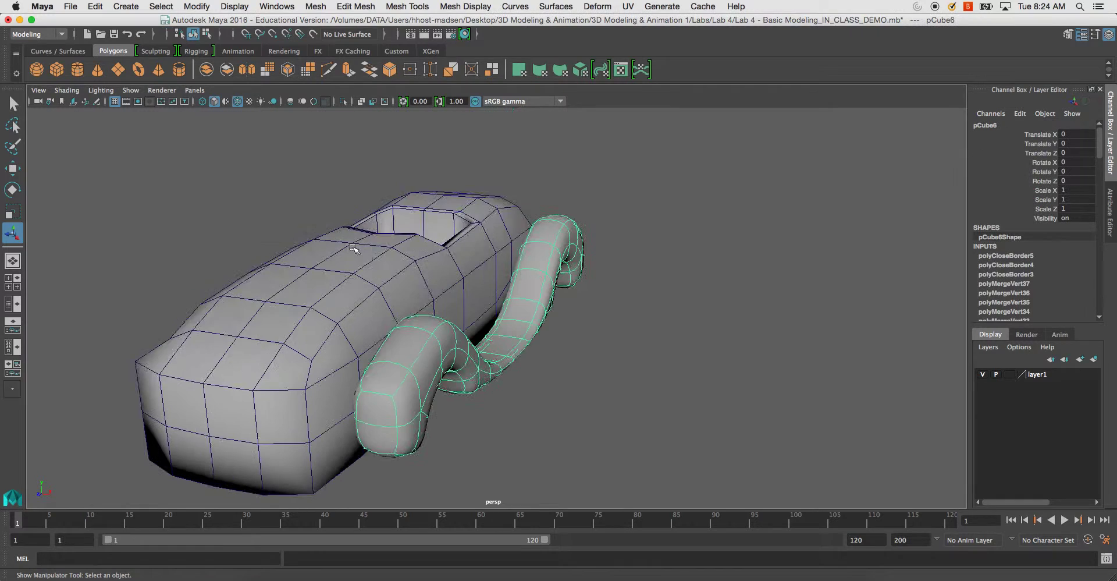
click(594, 431)
key(space)
key(space)
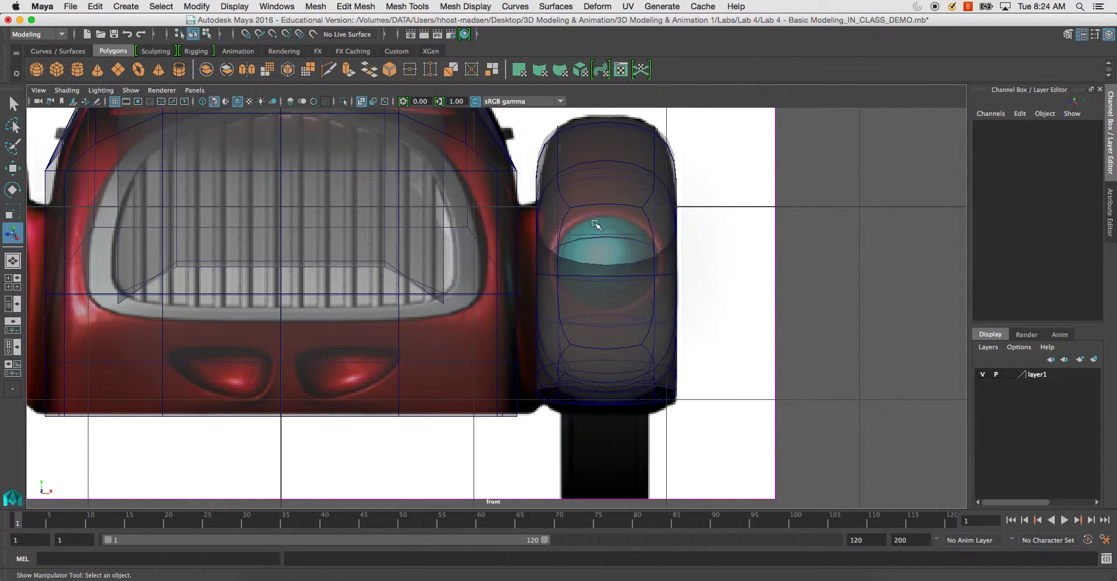
click(605, 303)
key(1)
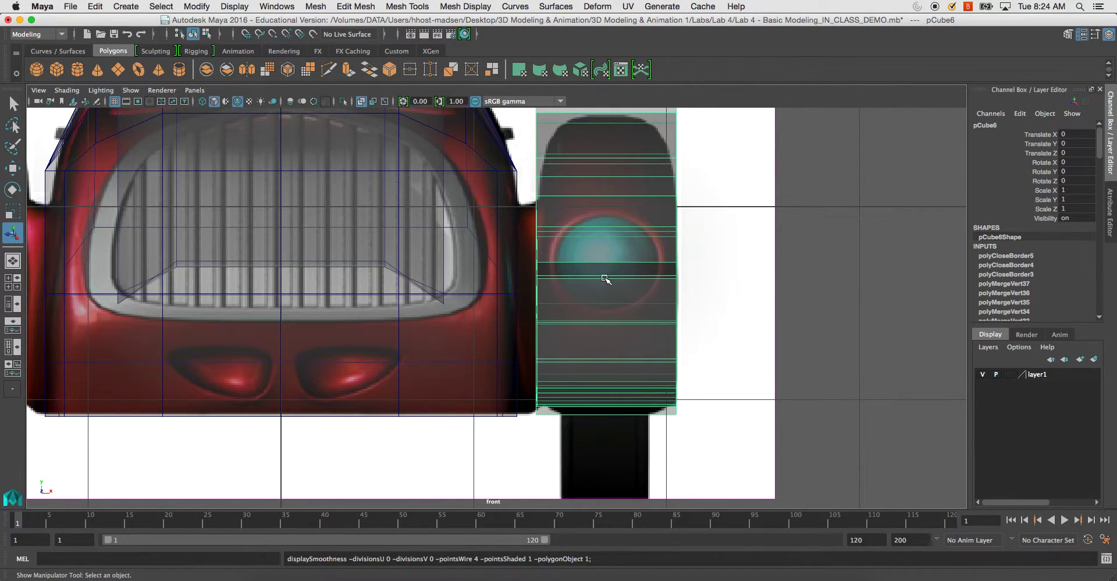
key(3)
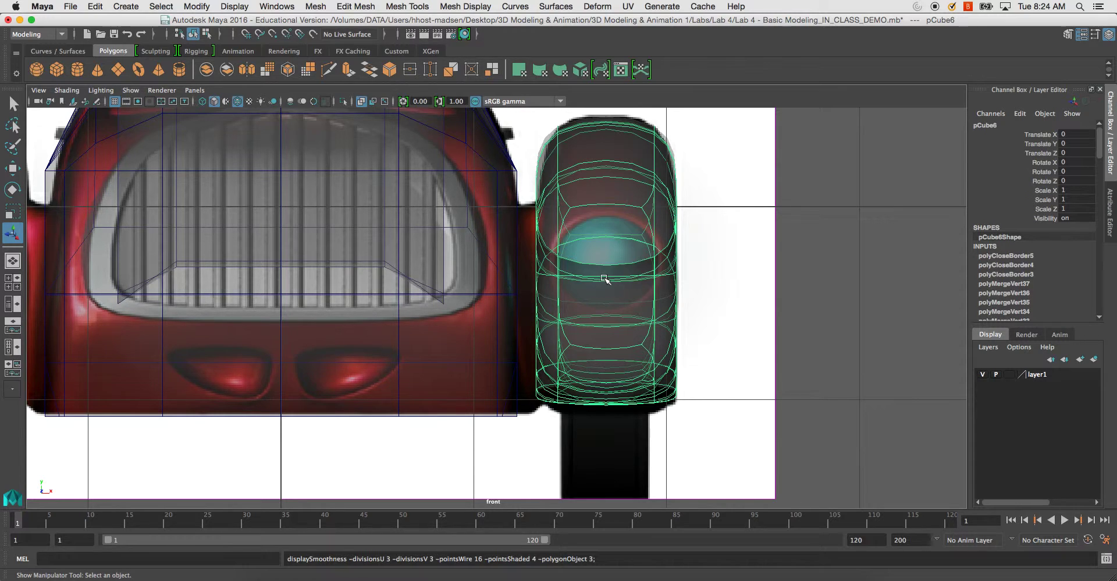
Step: Select the loop of faces running along the middle of the fender in the perspective view
right_drag(608, 198, 606, 182)
double_click(607, 182)
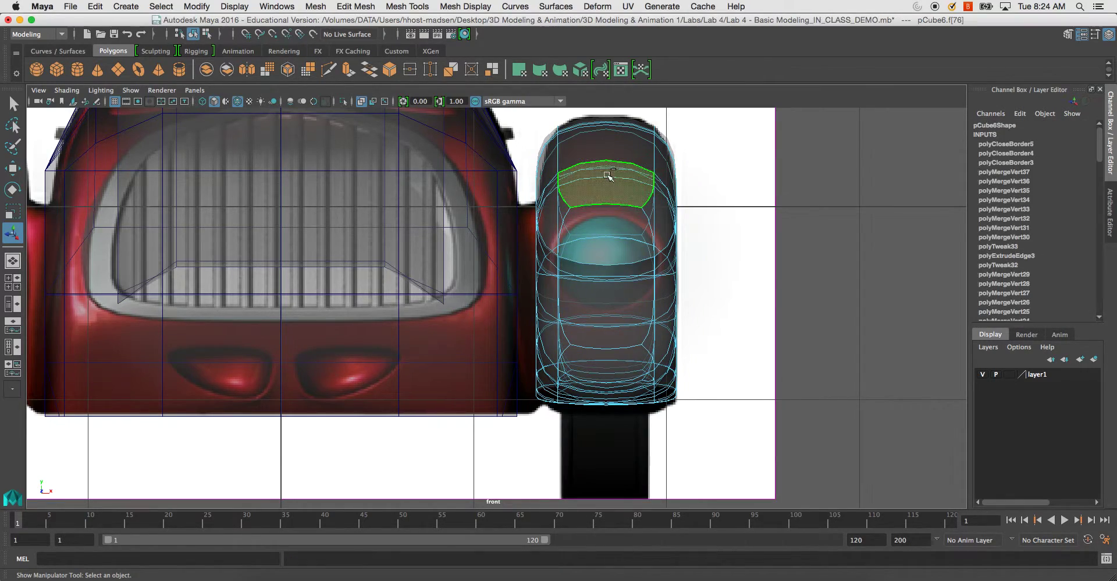
key(space)
key(space)
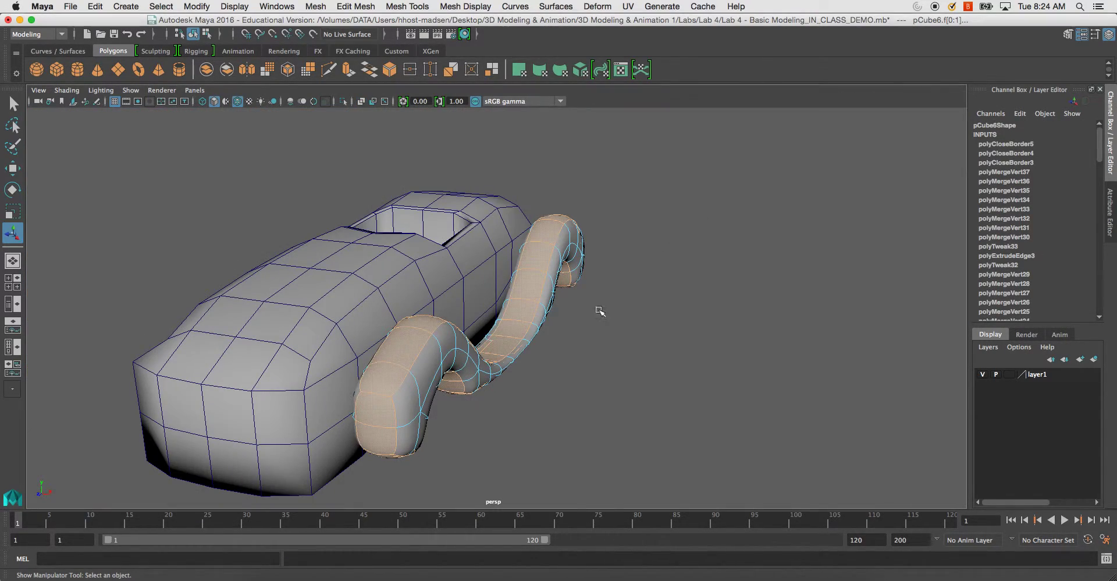
alt+drag(541, 342, 358, 361)
click(358, 385)
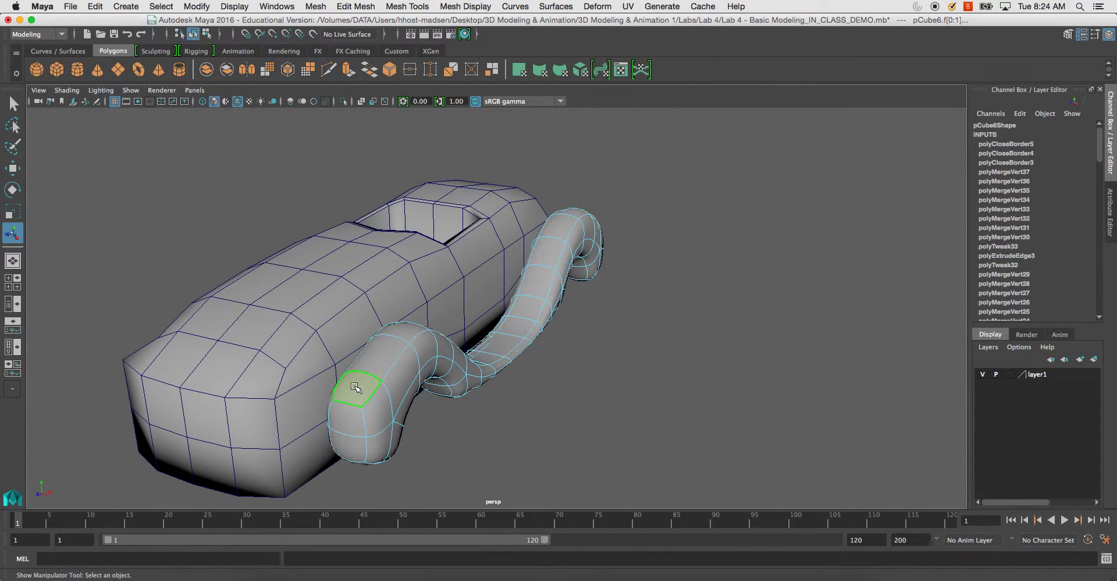
shift+double_click(381, 366)
alt+drag(499, 321, 525, 316)
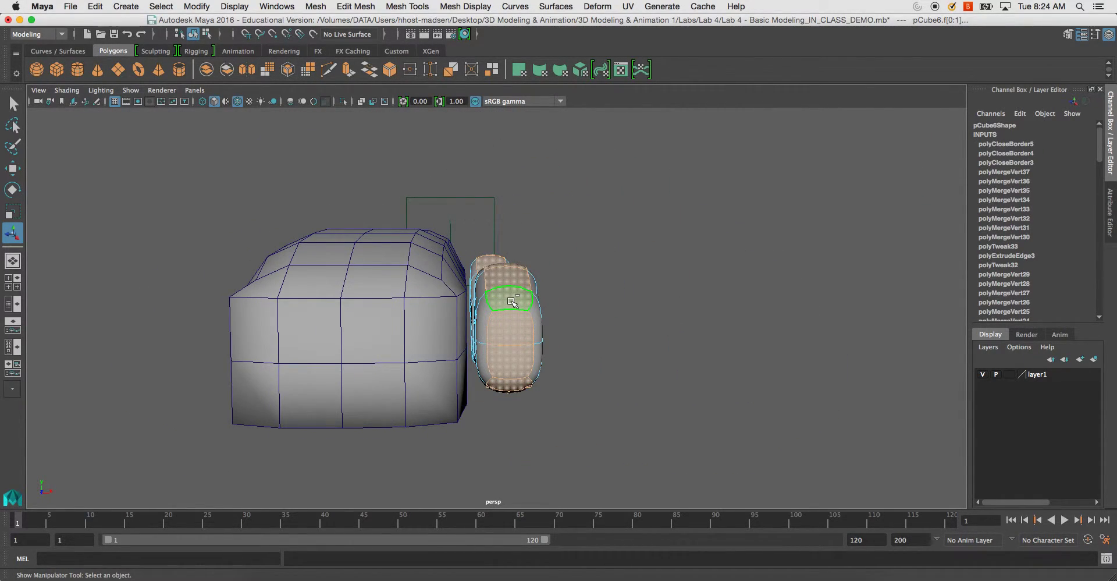
Step: Add linear divisions to the selected fender faces with 1 in U and 2 in V
shift+right_click(512, 301)
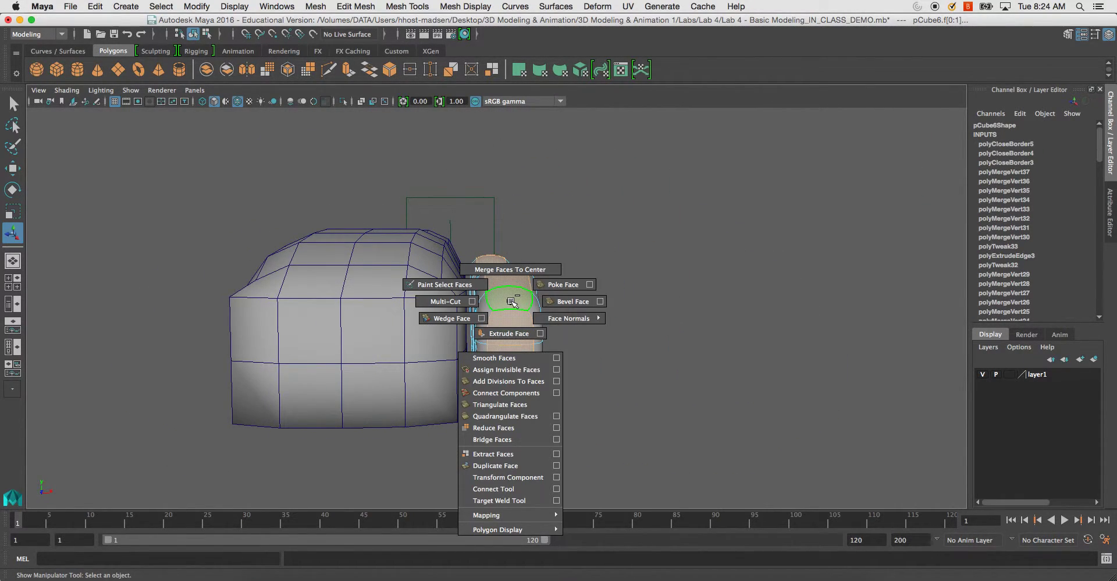
click(555, 382)
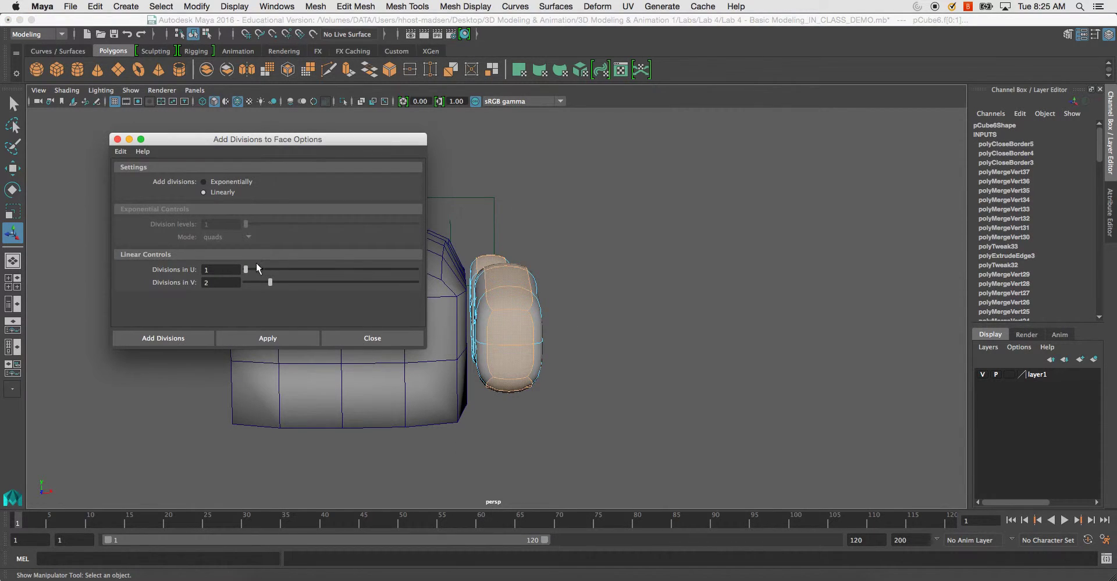
click(287, 337)
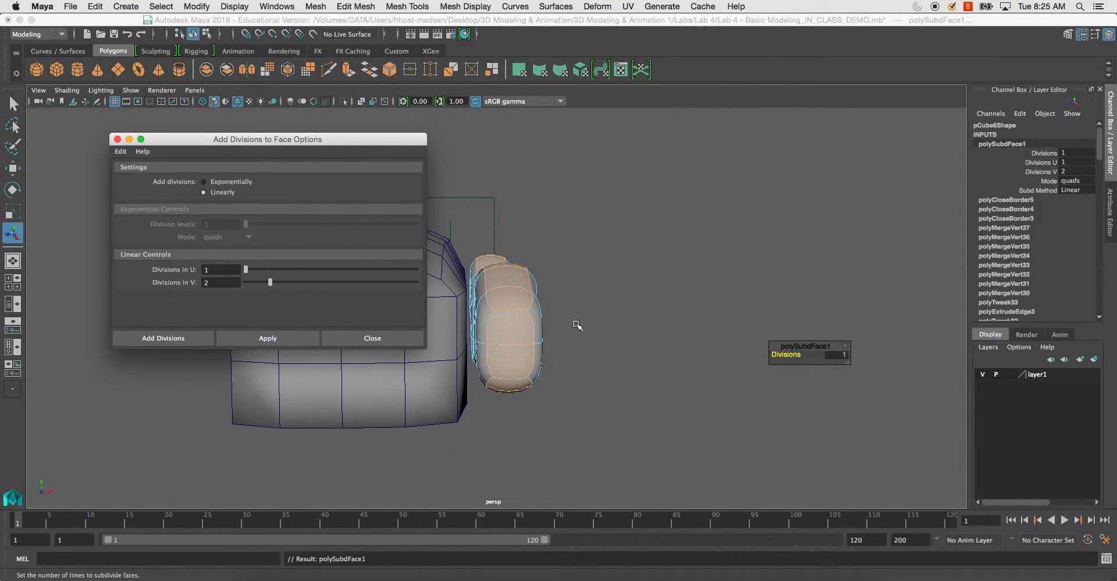
Step: Try dividing the fender face loop with 2 divisions in U, close the options and undo the last operation
alt+drag(600, 326, 445, 265)
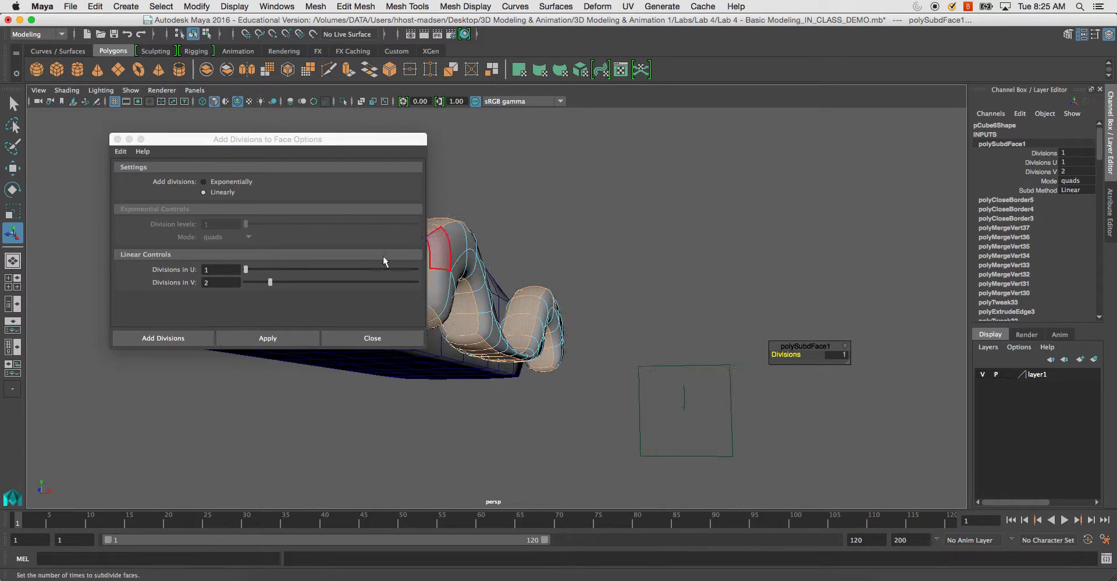
click(270, 270)
click(274, 343)
alt+drag(516, 356, 585, 372)
click(373, 337)
alt+drag(673, 372, 615, 368)
key(super+z)
Step: Return the fender to object mode and select the car body
alt+drag(432, 357, 374, 372)
alt+middle_drag(373, 372, 511, 365)
alt+drag(511, 364, 467, 344)
right_drag(466, 343, 520, 280)
click(473, 329)
click(481, 270)
alt+drag(481, 271, 511, 275)
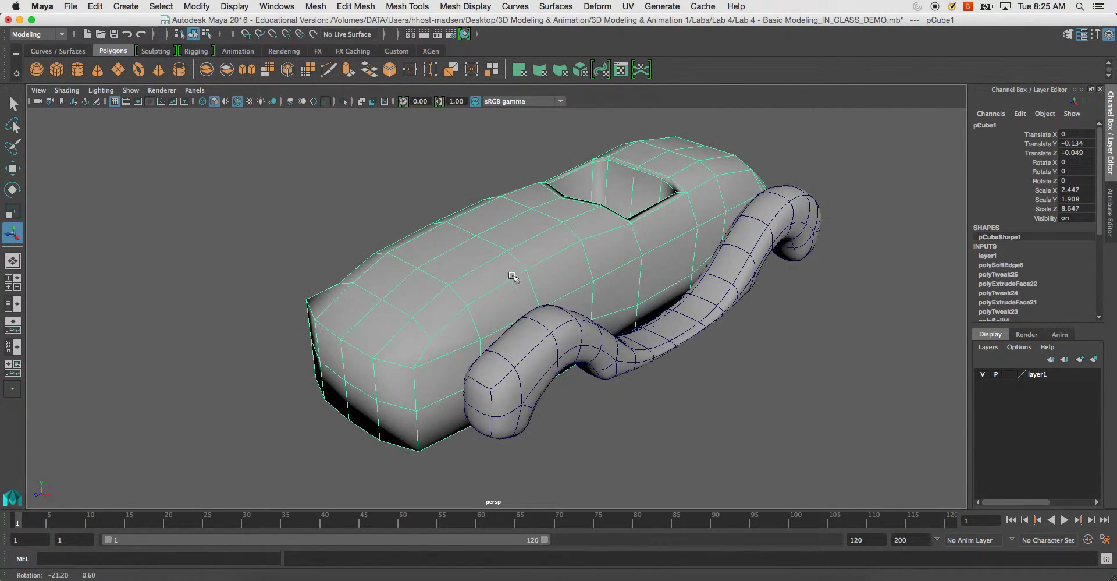
Step: Try dividing a ring of faces across the car body's hood with 2 divisions in U and 1 in V, and undo it
right_drag(465, 250, 443, 322)
click(465, 266)
shift+double_click(430, 241)
click(263, 341)
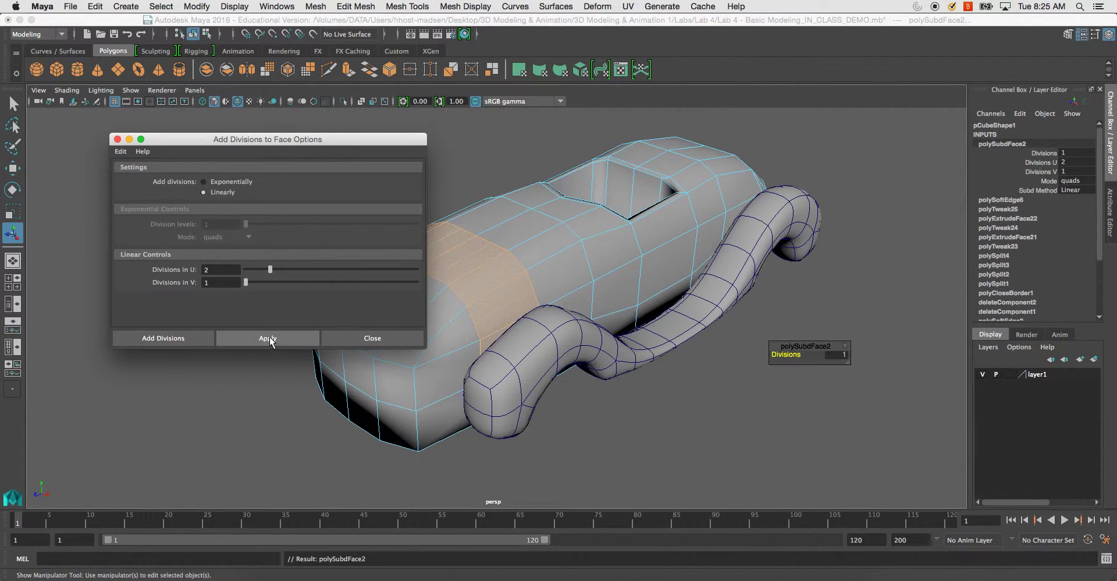
alt+drag(512, 308, 470, 270)
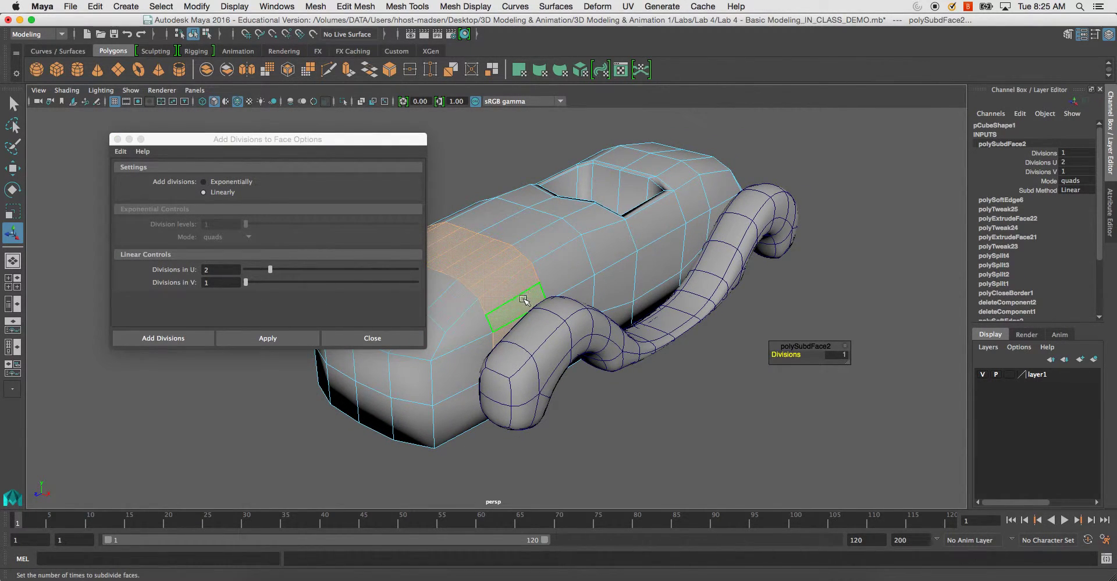
alt+drag(522, 298, 531, 297)
key(super+z)
Step: Try dividing the same hood face ring with 1 division in U and 2 in V, close the options and undo it
mouse_move(247, 281)
mouse_down()
mouse_move(269, 281)
mouse_move(247, 270)
mouse_up()
click(268, 338)
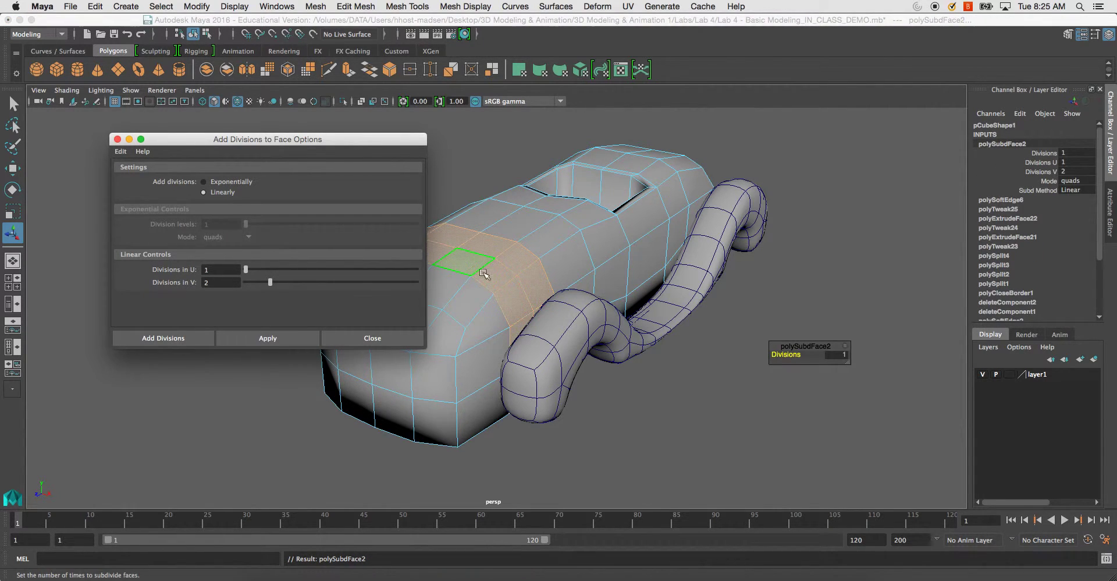
alt+drag(510, 293, 498, 299)
click(365, 336)
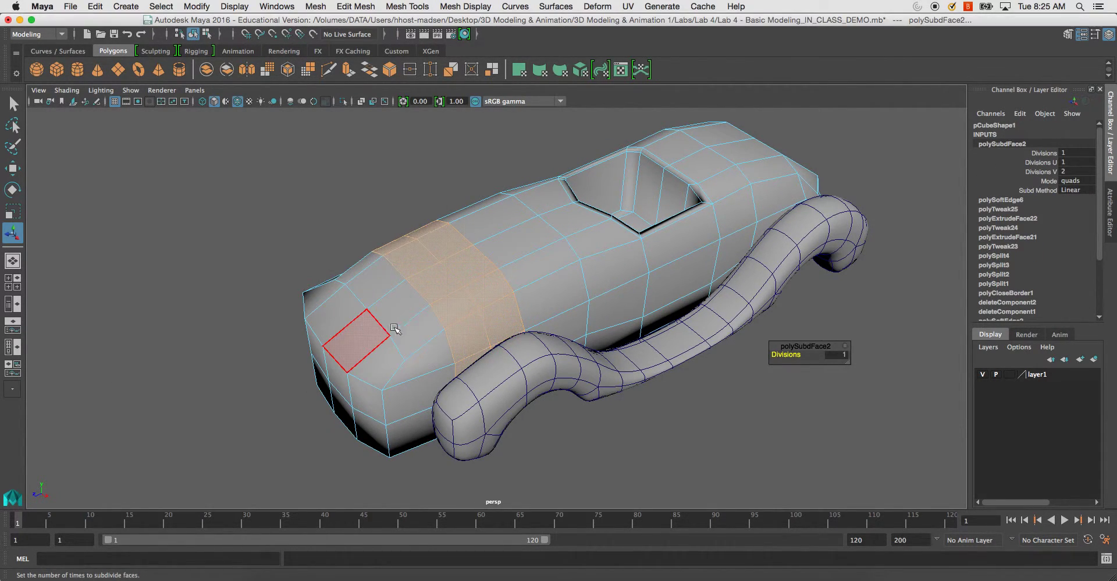
alt+drag(407, 325, 533, 344)
key(ctrl+z)
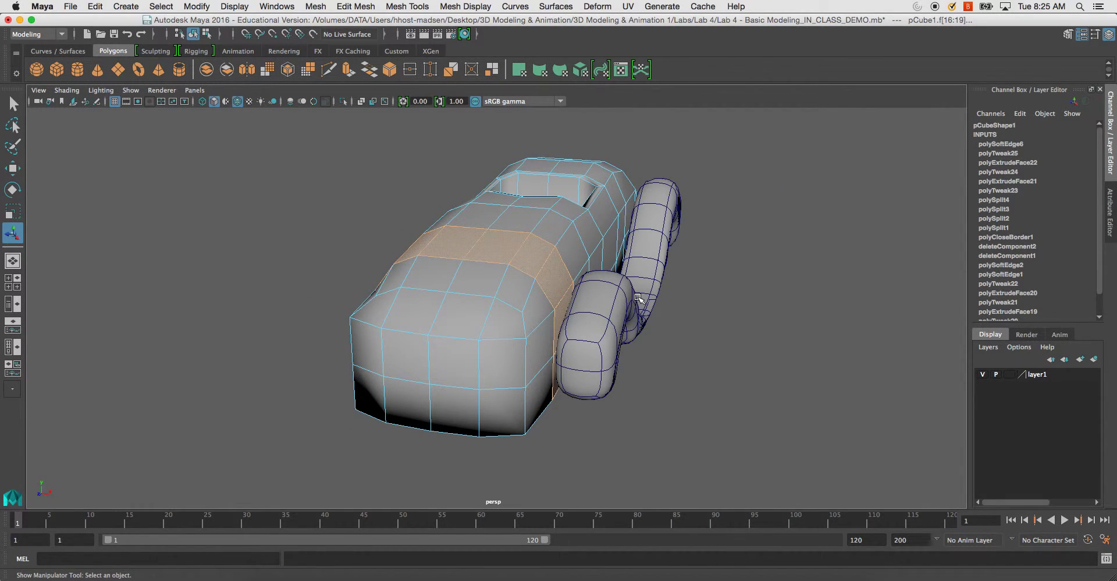
Step: Return to object mode and select the fender beside the car body
right_drag(660, 282, 680, 267)
alt+drag(541, 326, 596, 317)
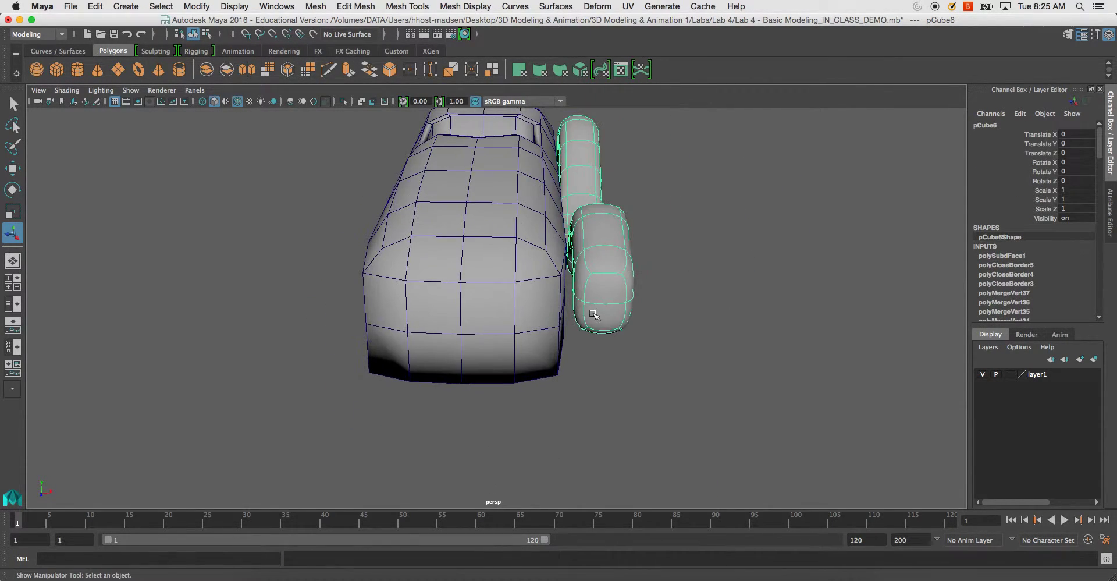
alt+right_drag(596, 317, 607, 330)
alt+drag(608, 331, 624, 282)
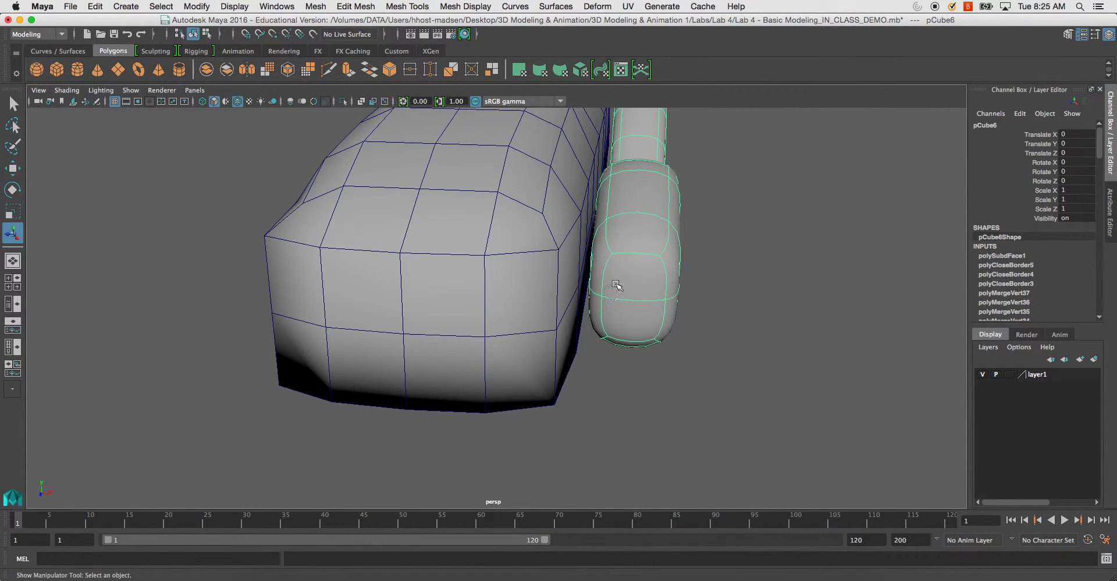
Step: Insert a lengthwise edge loop down the middle of the fender with the Multi-Cut tool
click(329, 70)
alt+drag(623, 217, 690, 221)
alt+middle_drag(689, 221, 664, 242)
click(607, 244)
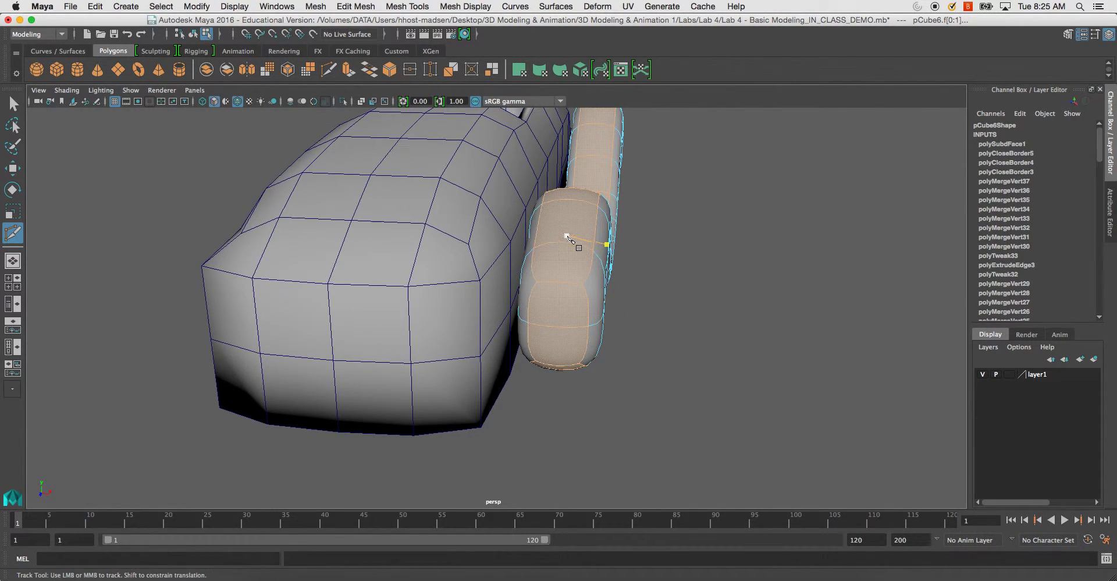
ctrl+click(561, 243)
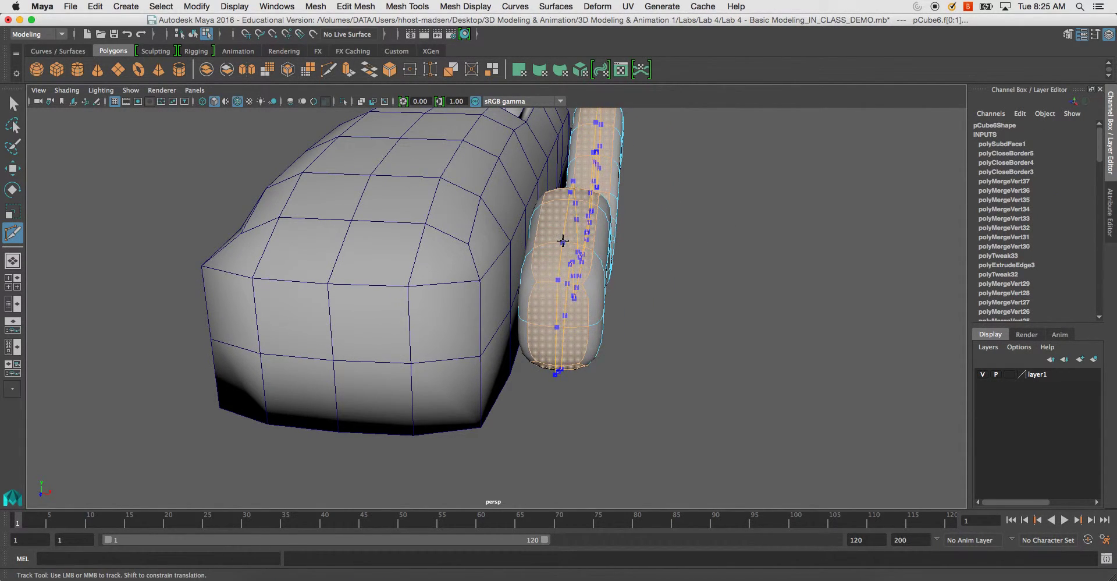
key(super+z)
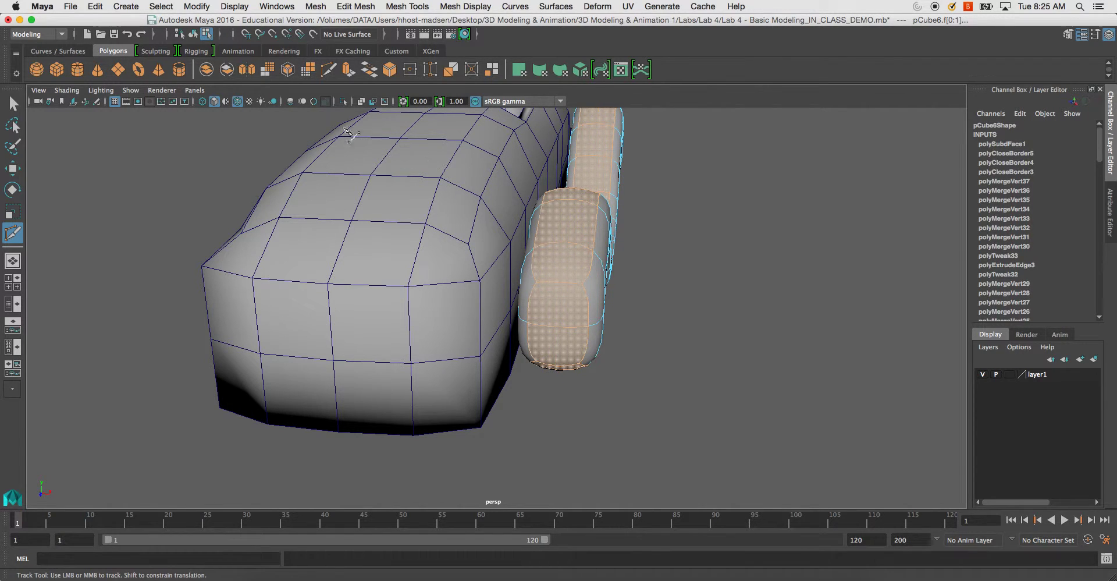
ctrl+click(562, 242)
mouse_move(571, 253)
alt+mouse_down()
mouse_move(594, 242)
mouse_move(412, 244)
mouse_move(580, 239)
alt+mouse_up()
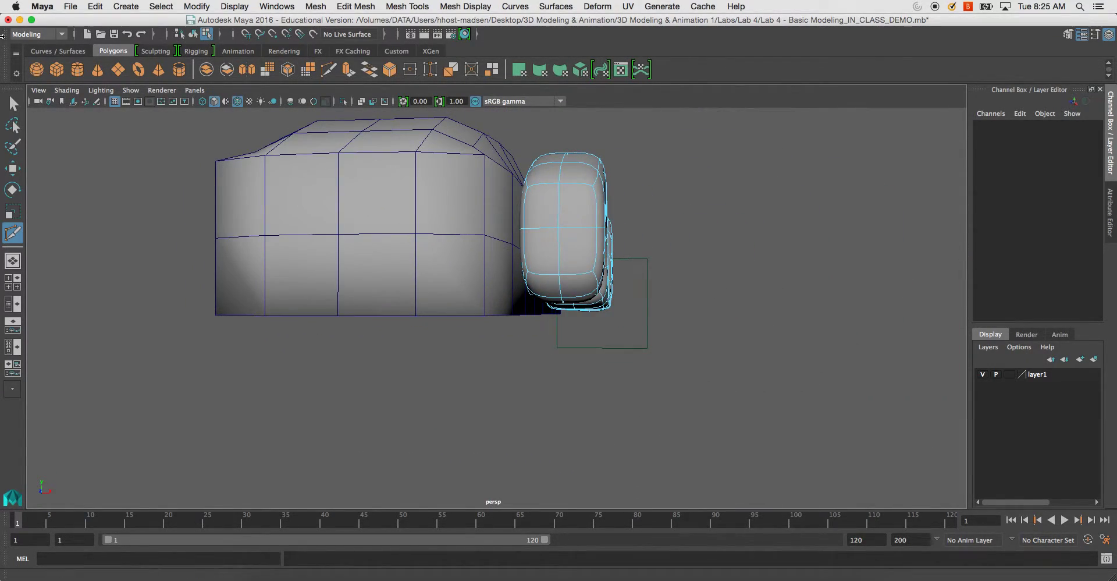
click(7, 106)
alt+drag(563, 200, 514, 231)
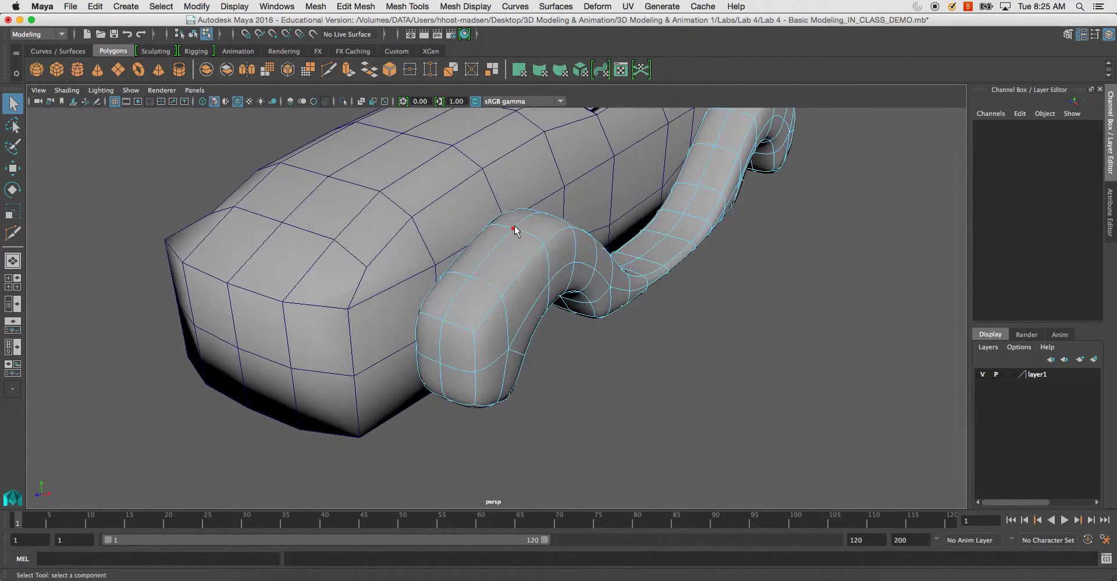
alt+drag(471, 276, 511, 303)
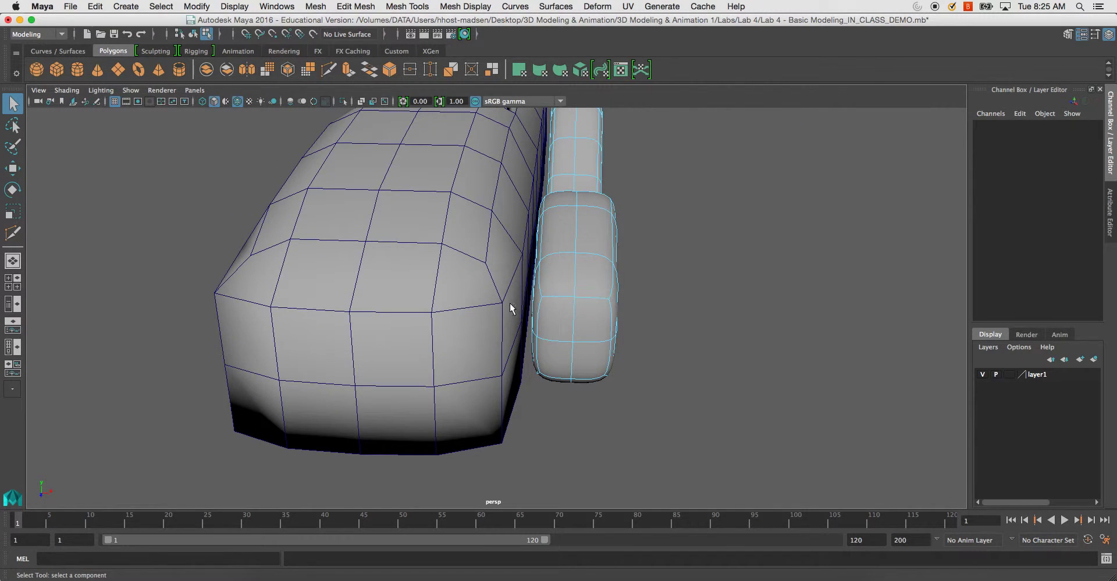
Step: Create a polygon sphere as the base for the headlight and return the fender to object mode
click(569, 325)
click(589, 315)
shift+click(557, 319)
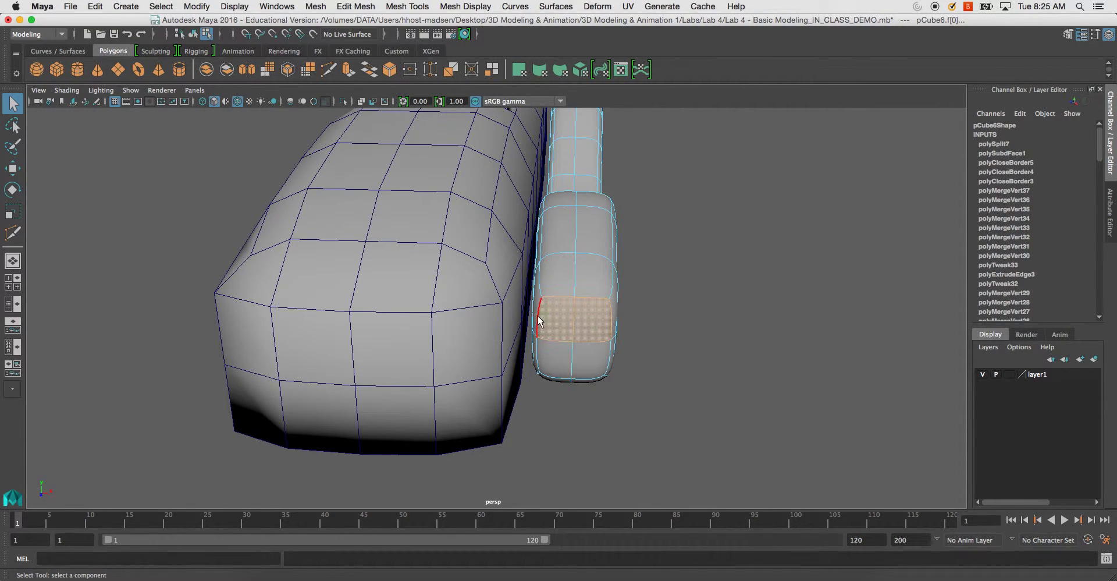
key(space)
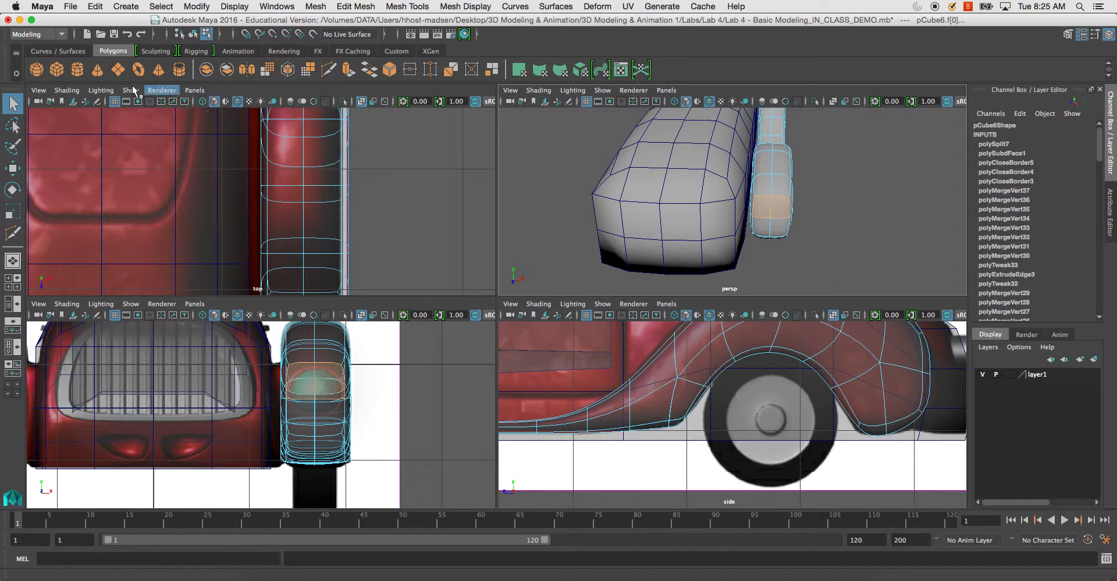
click(40, 69)
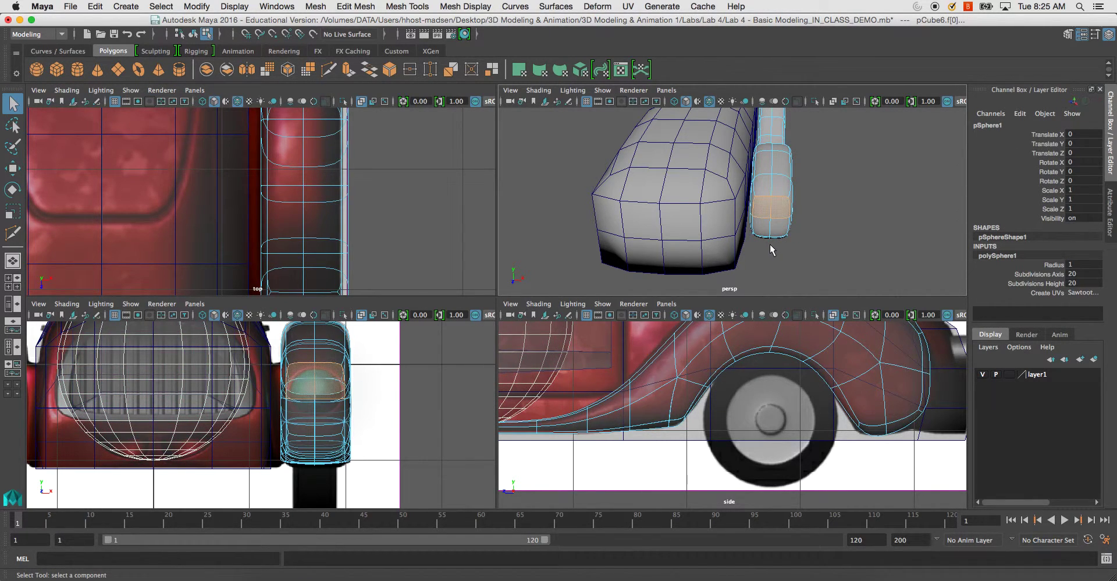
right_drag(772, 202, 803, 180)
Step: Move the sphere sideways out of the car body to about 2.27 in X and set its Rotate X to 90
alt+drag(762, 236, 737, 188)
key(4)
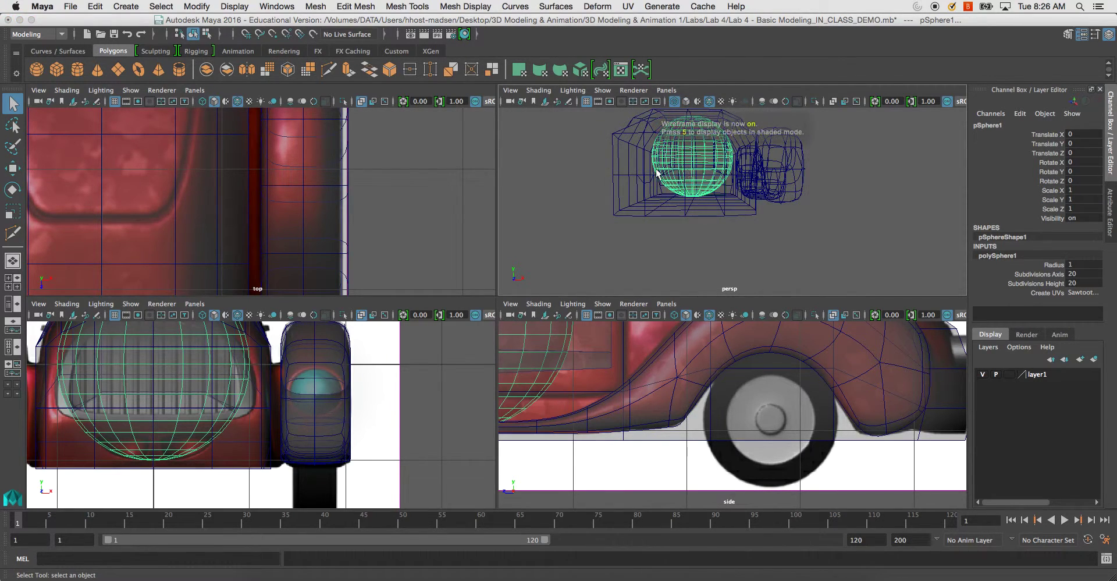
scroll(665, 158, up, 3)
key(w)
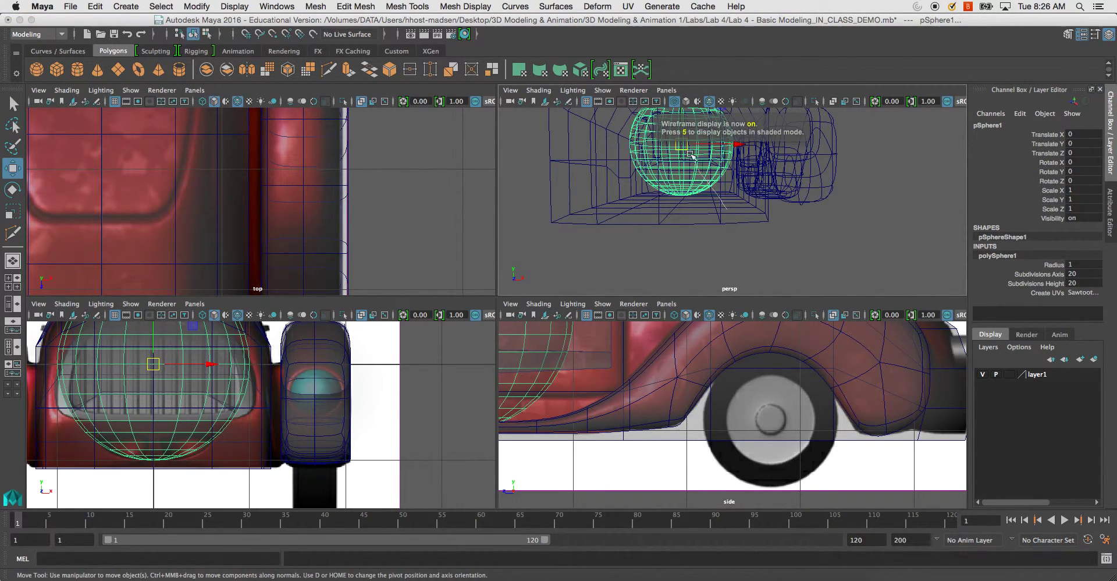
scroll(694, 162, down, 4)
drag(725, 200, 790, 249)
key(e)
click(1090, 162)
text(90)
key(Return)
Step: Scale the sphere down uniformly to about 0.22 and move it onto the front of the fender at about 1.68, -0.36, 3.74
alt+drag(880, 189, 848, 199)
key(space)
mouse_move(788, 232)
alt+mouse_down()
mouse_move(681, 276)
mouse_move(582, 341)
alt+mouse_up()
key(5)
key(r)
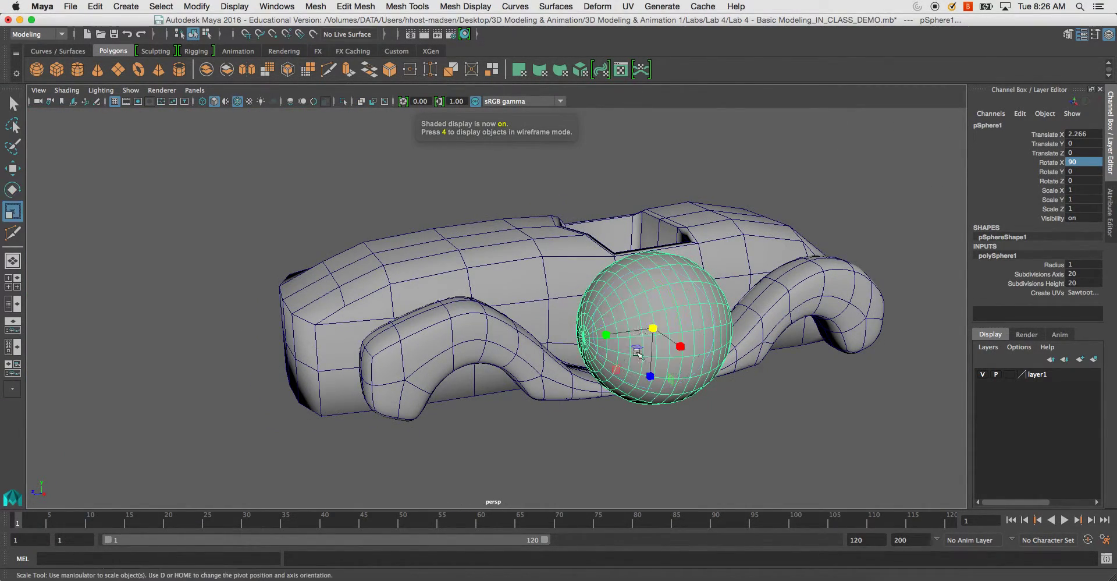
drag(653, 328, 538, 401)
key(w)
key(r)
key(space)
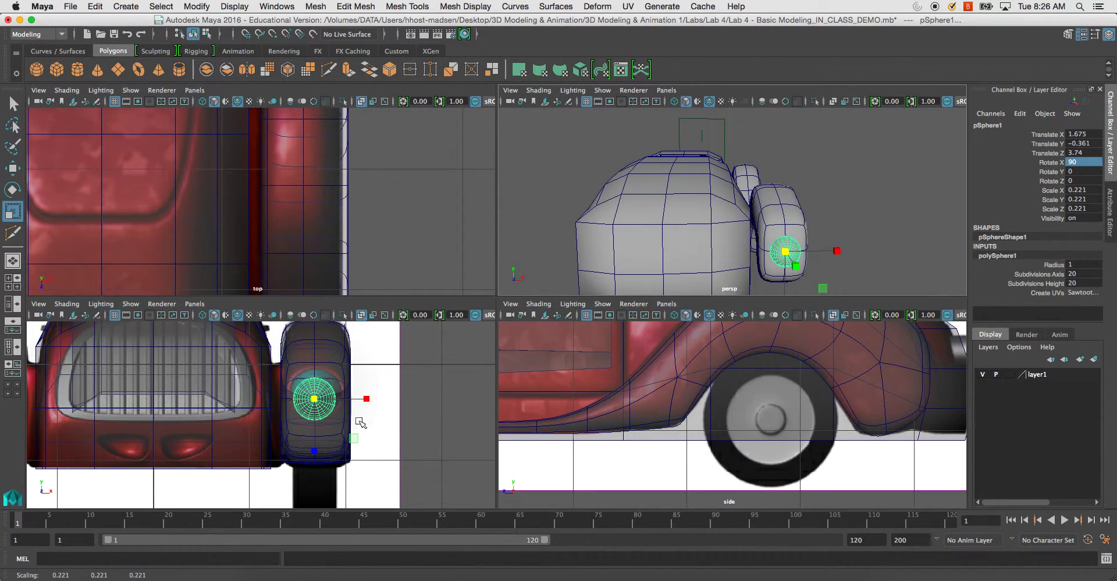
Step: Fit the sphere to the headlight in the front reference image, with a uniform scale of about 0.26 and position of about 1.69, -0.30
key(space)
key(w)
drag(603, 213, 604, 203)
key(r)
drag(604, 266, 666, 267)
key(w)
key(r)
key(w)
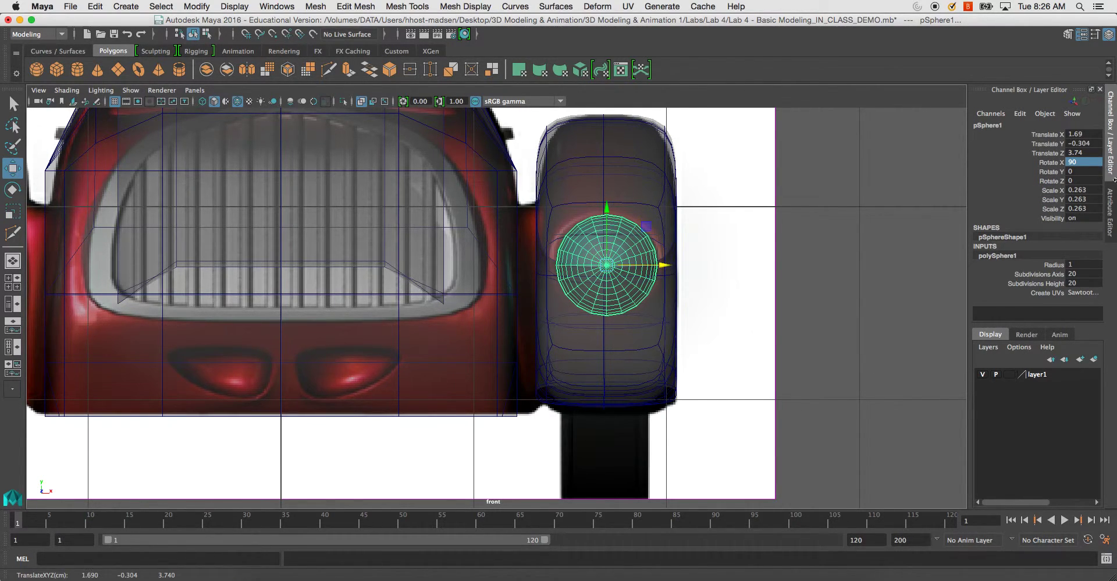
Step: Set the sphere's axis and height subdivisions to 8 each
key(ctrl+a)
click(991, 124)
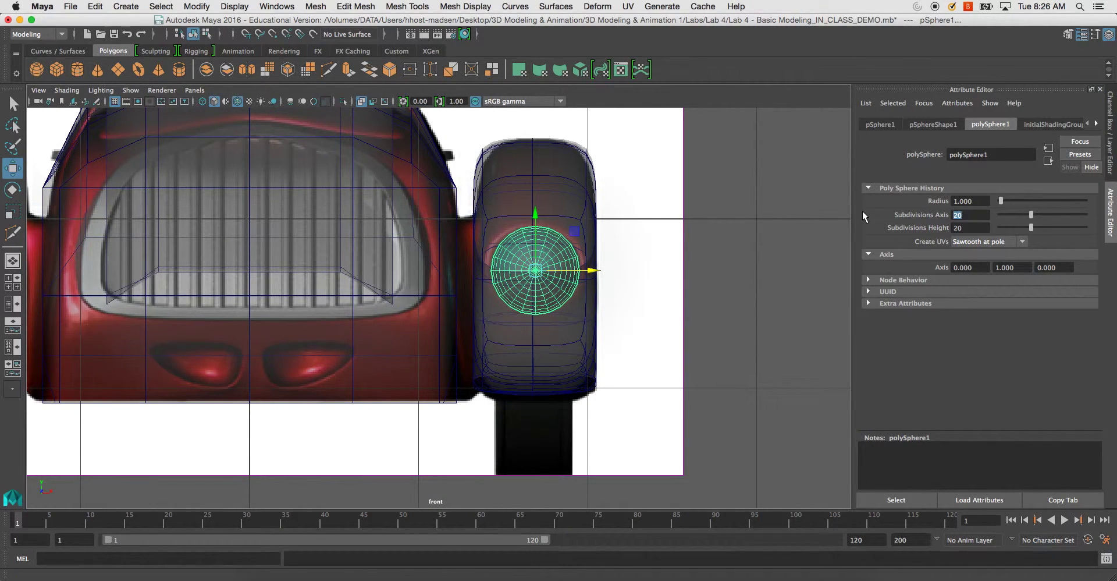
text(8)
key(Return)
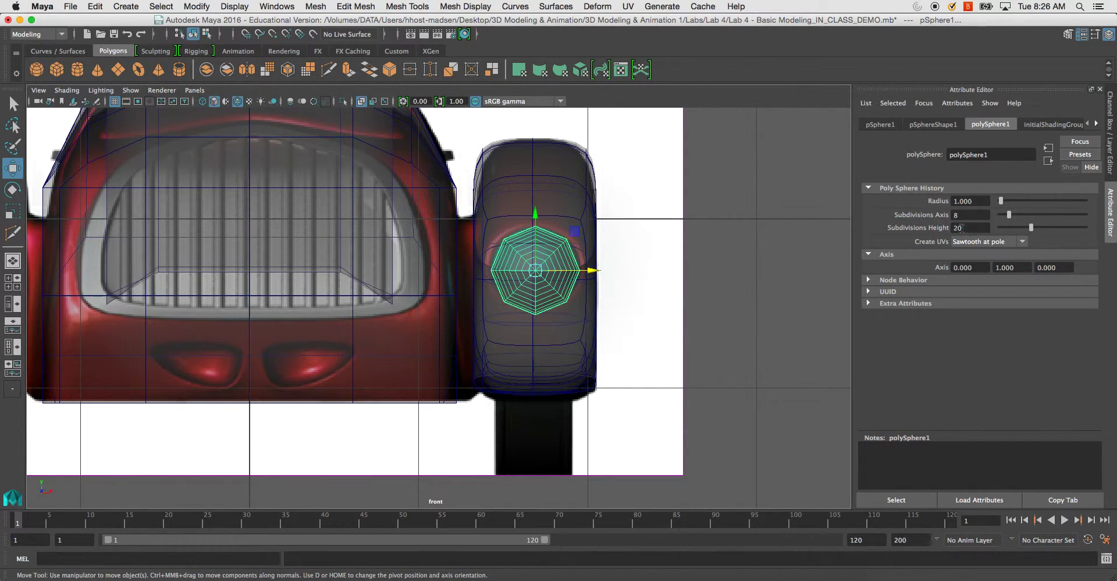
text(8)
key(Return)
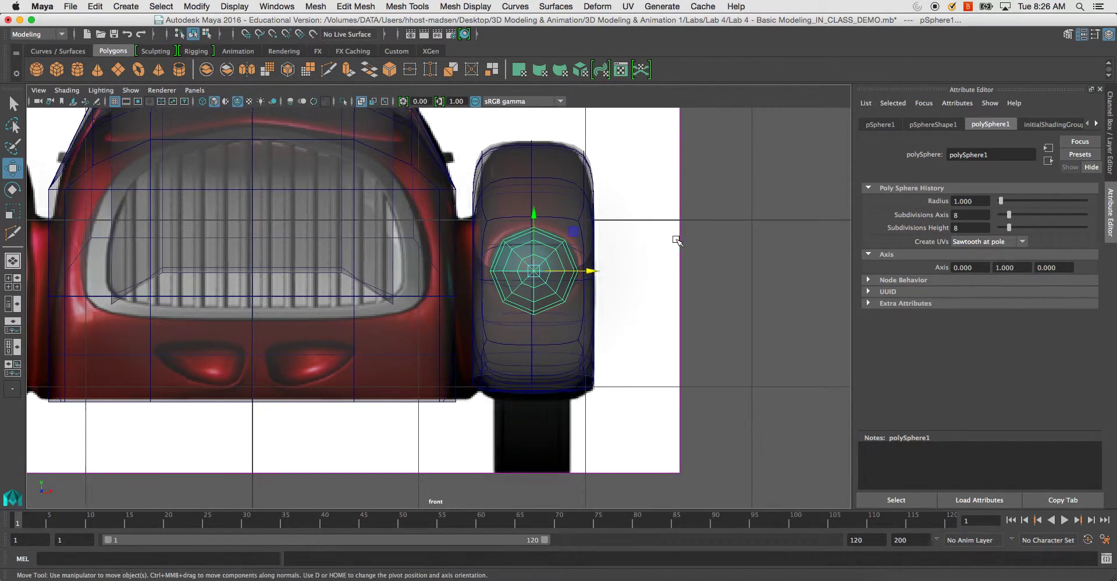
Step: Isolate the sphere and delete all faces of its front half, leaving an open hemisphere
key(space)
key(space)
alt+drag(613, 282, 547, 343)
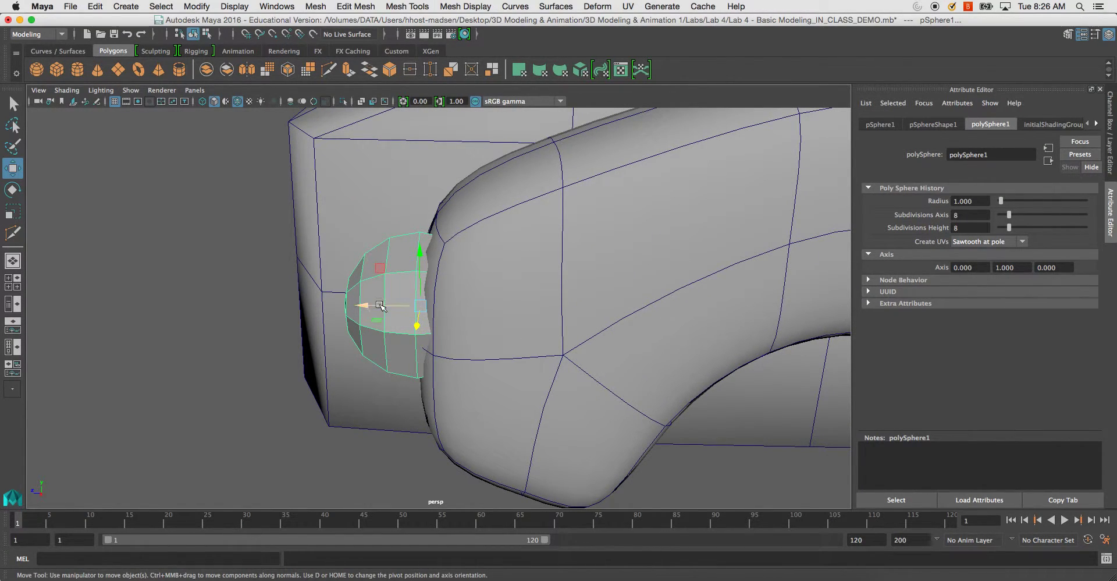
key(ctrl+1)
right_drag(392, 284, 399, 302)
click(414, 250)
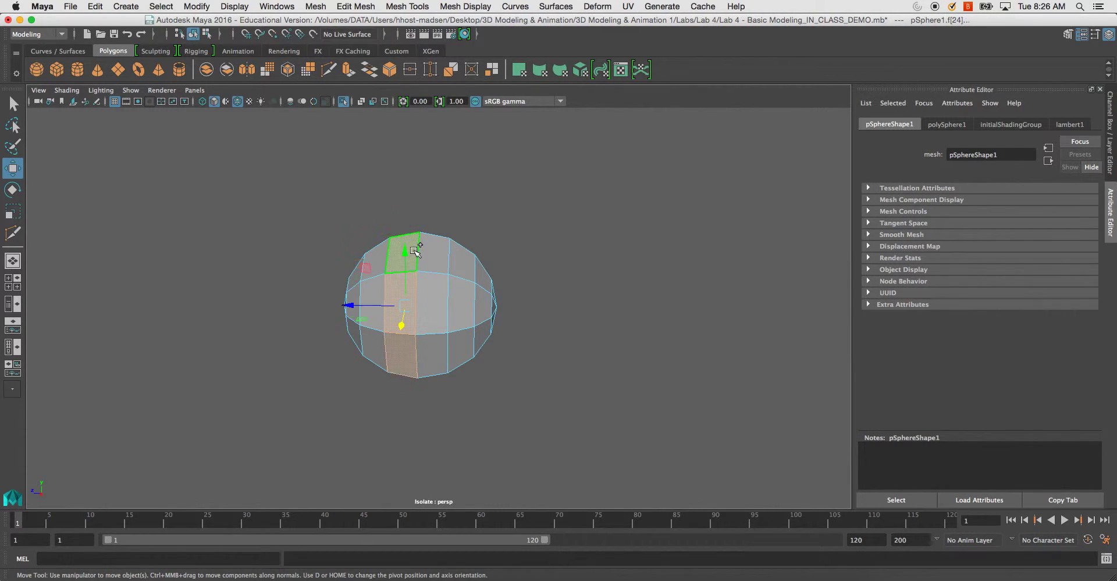
key(Delete)
double_click(357, 292)
key(Delete)
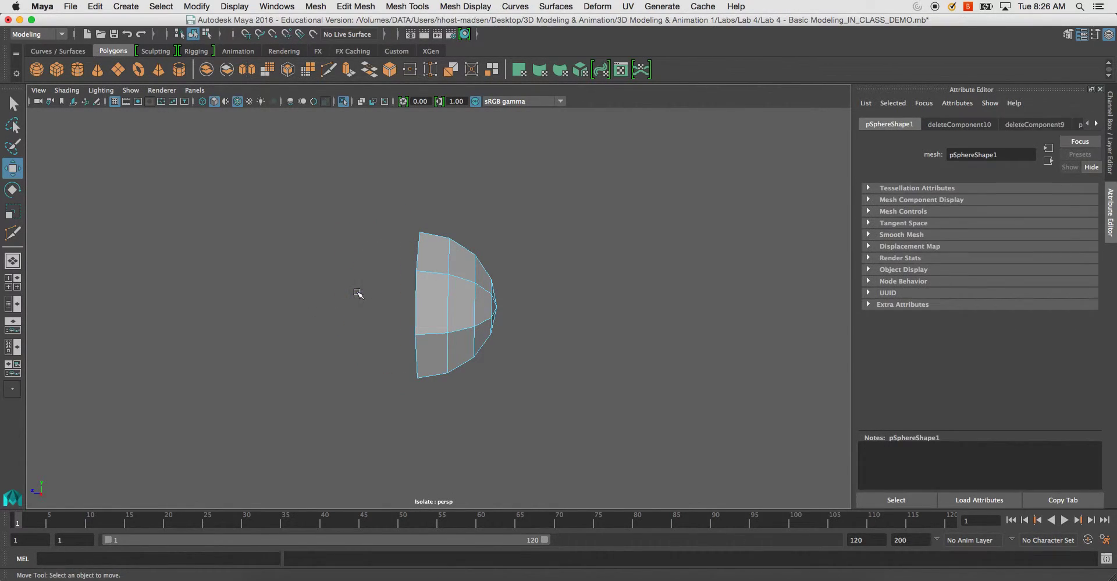
Step: Select the complete border edge loop around the hemisphere's open side
right_drag(430, 290, 480, 272)
click(423, 302)
alt+drag(380, 315, 449, 309)
alt+middle_drag(627, 270, 606, 282)
key(f)
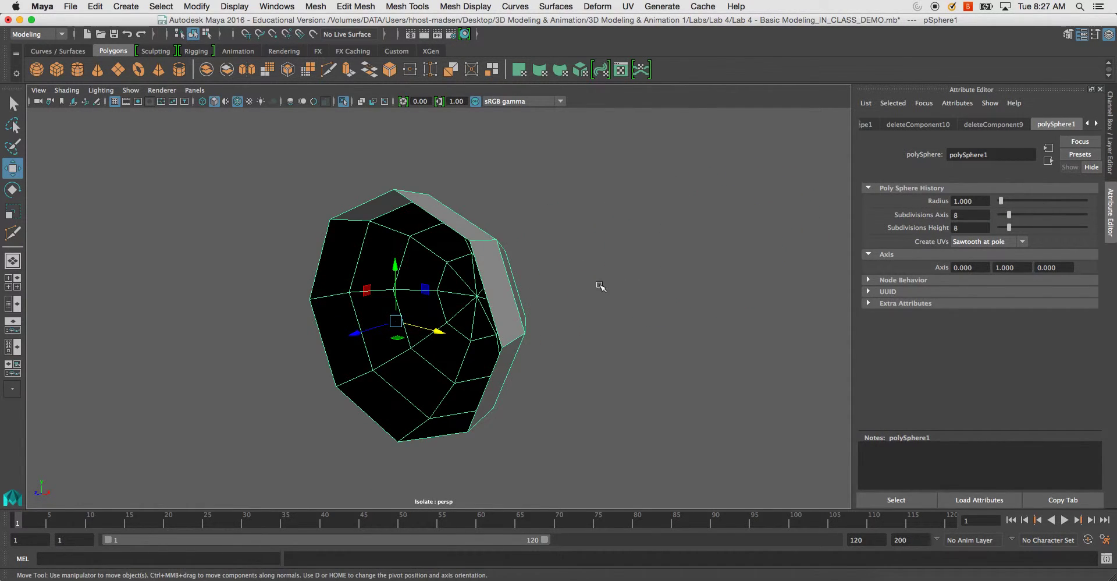
alt+drag(464, 290, 475, 265)
right_drag(447, 228, 448, 236)
alt+drag(446, 235, 498, 244)
double_click(472, 185)
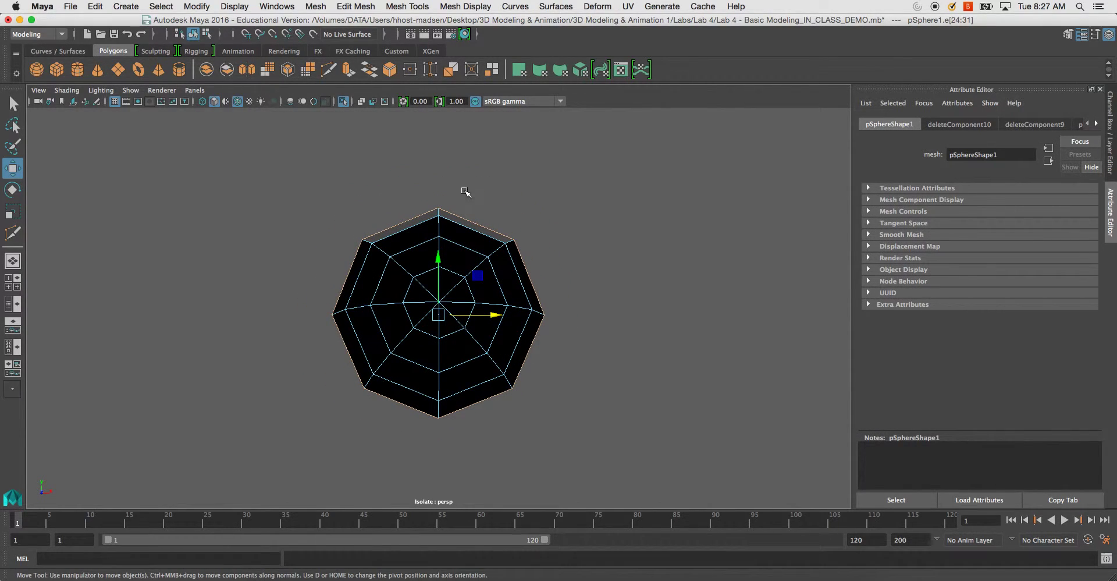
Step: Extrude the border edges, scale them outward into a flat rim, and bring the rest of the car back into view
click(349, 70)
key(r)
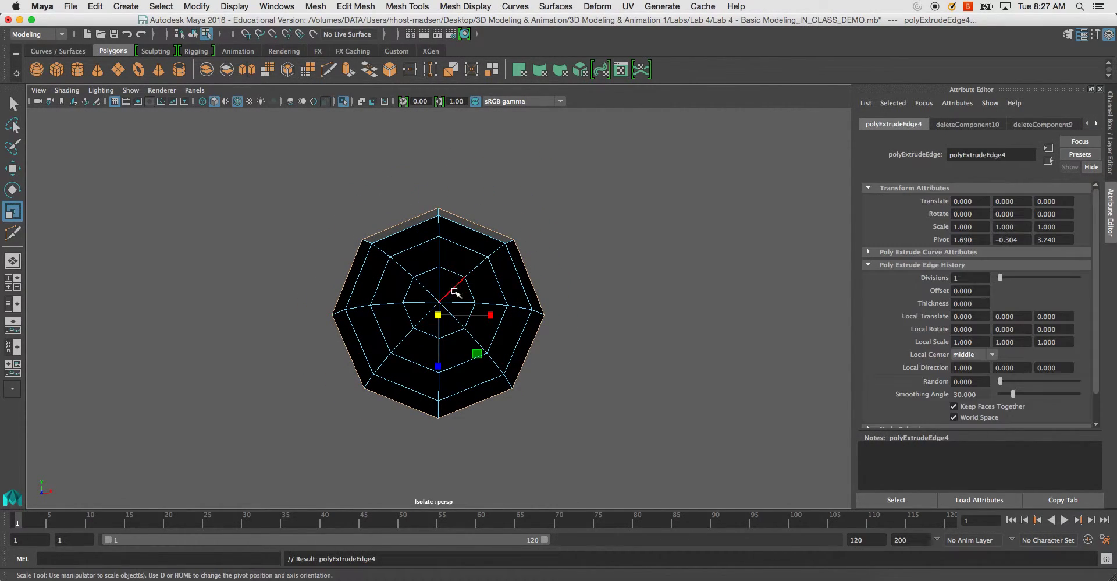
drag(438, 315, 494, 336)
right_drag(455, 240, 512, 225)
click(698, 275)
key(ctrl+1)
Step: Turn off the fender's smooth preview and delete the four front faces behind the headlight rim
click(558, 263)
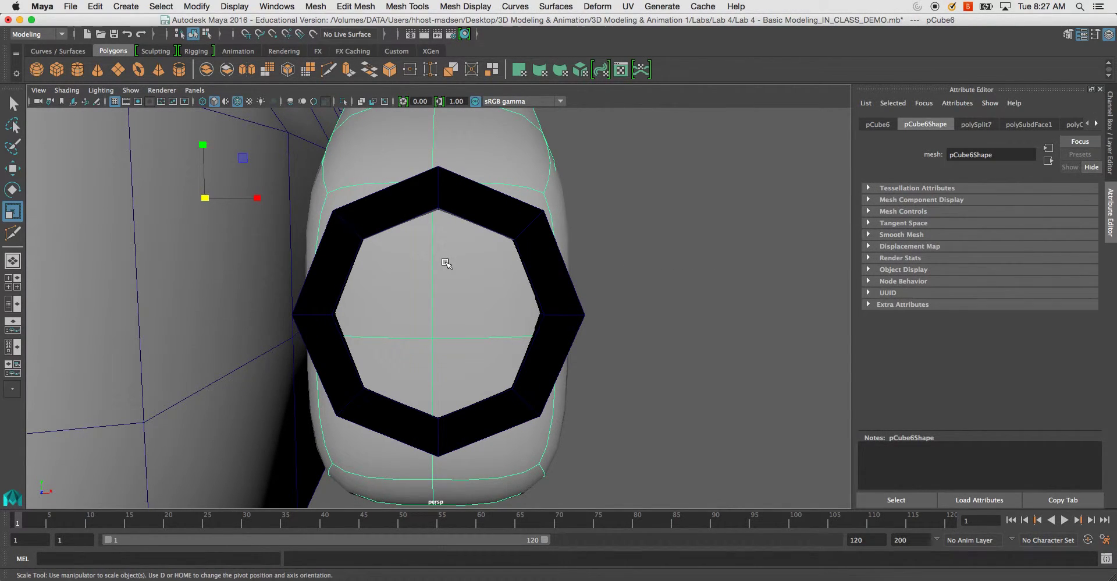
key(1)
right_drag(420, 267, 419, 290)
click(419, 289)
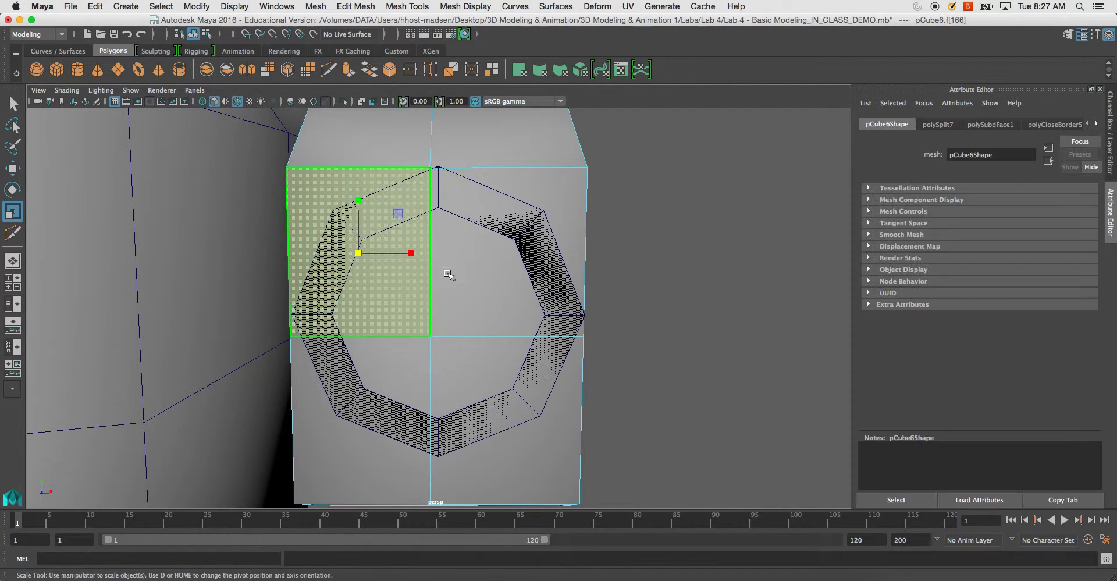
shift+click(476, 314)
shift+click(486, 375)
shift+click(429, 370)
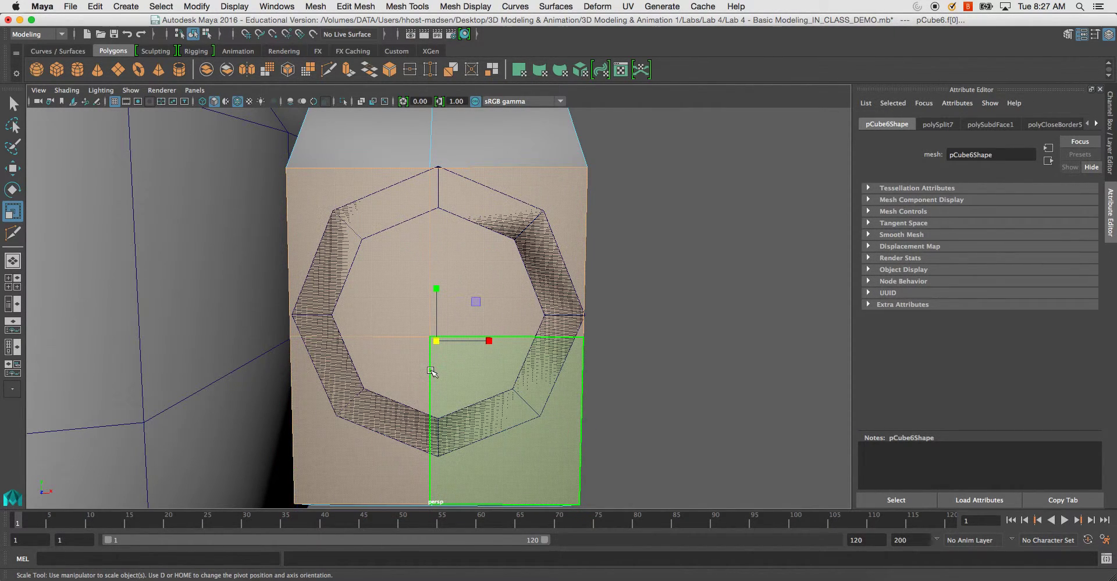
key(Delete)
Step: Select the headlight bowl and reverse its normals
alt+drag(447, 247, 434, 290)
click(398, 233)
click(445, 314)
alt+drag(501, 182, 475, 124)
alt+drag(456, 301, 400, 285)
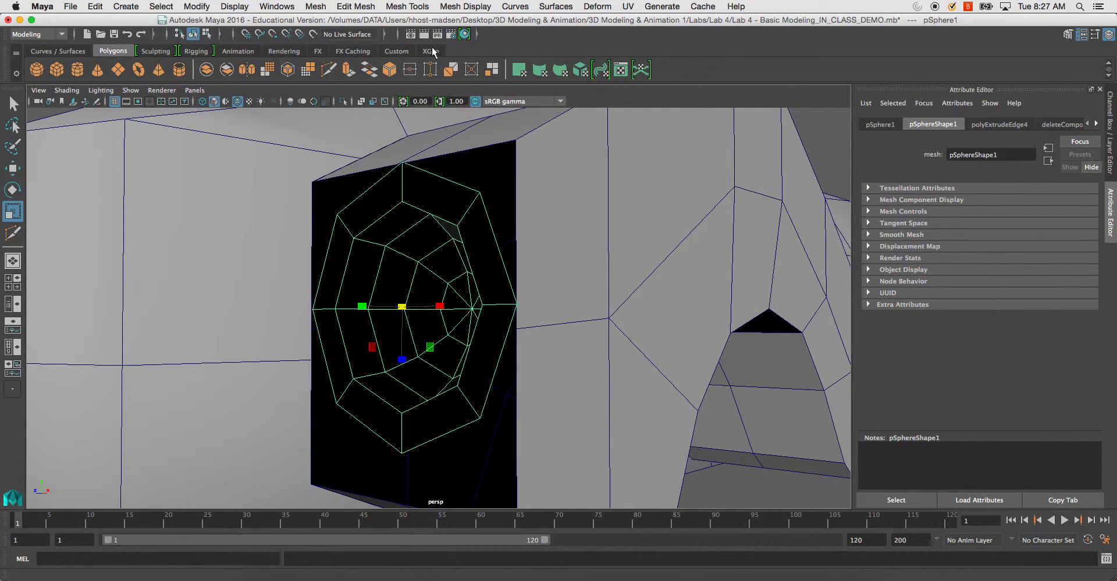
alt+drag(359, 256, 401, 288)
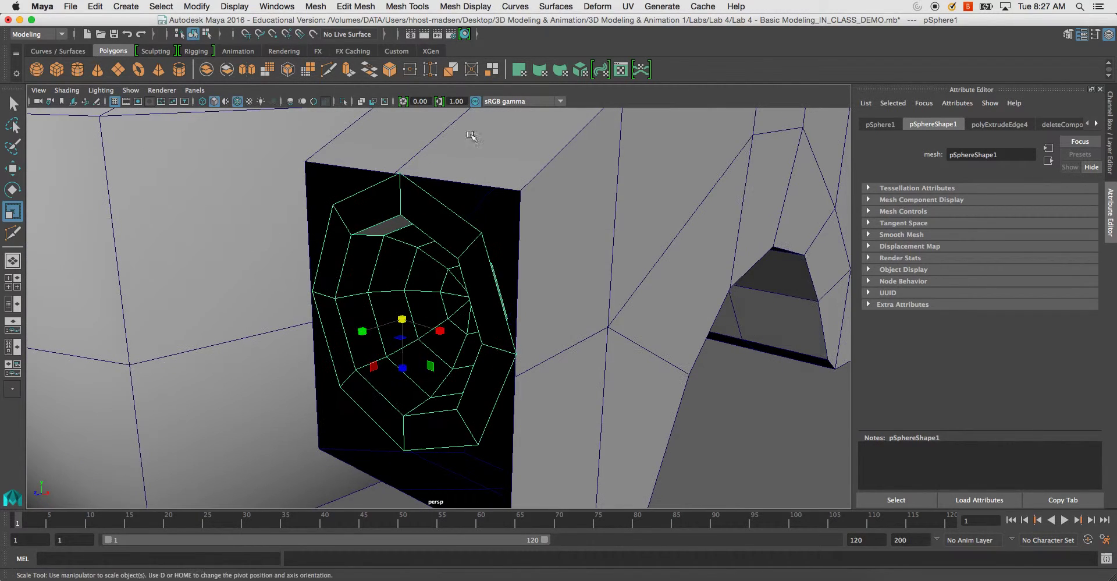
click(465, 7)
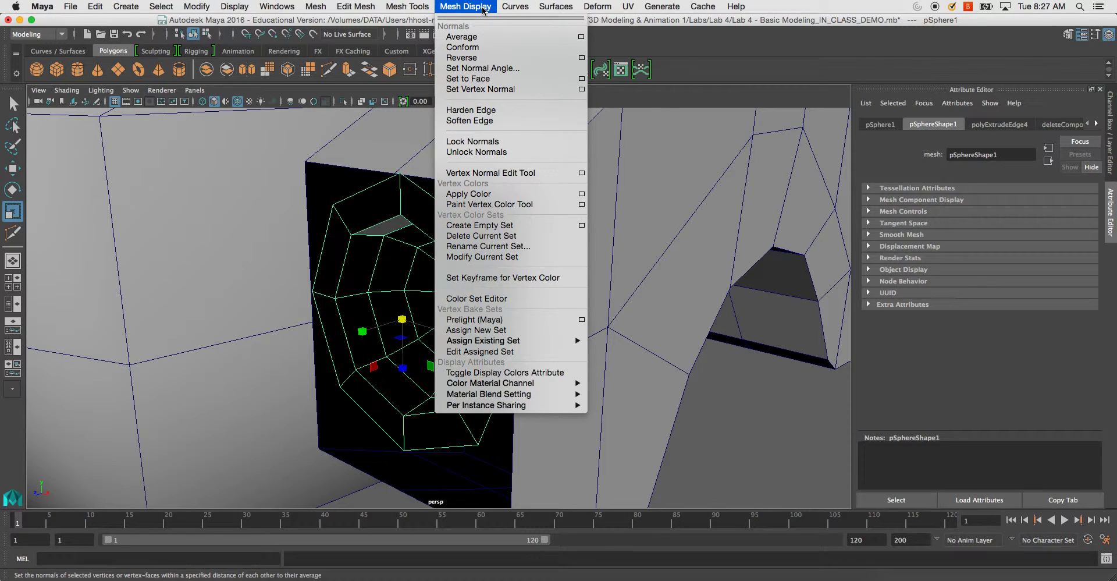
click(461, 58)
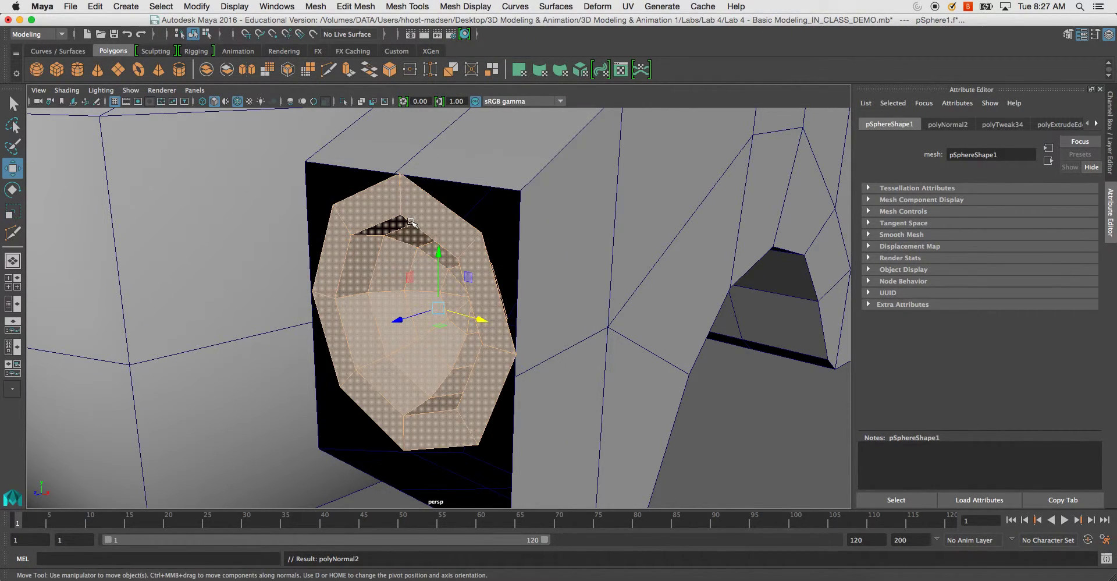
Step: Select the edge loop running lengthwise along the middle of the fender
alt+drag(773, 290, 544, 323)
right_drag(521, 210, 491, 210)
click(525, 198)
drag(525, 199, 533, 199)
drag(618, 137, 617, 141)
right_drag(604, 147, 568, 121)
double_click(557, 152)
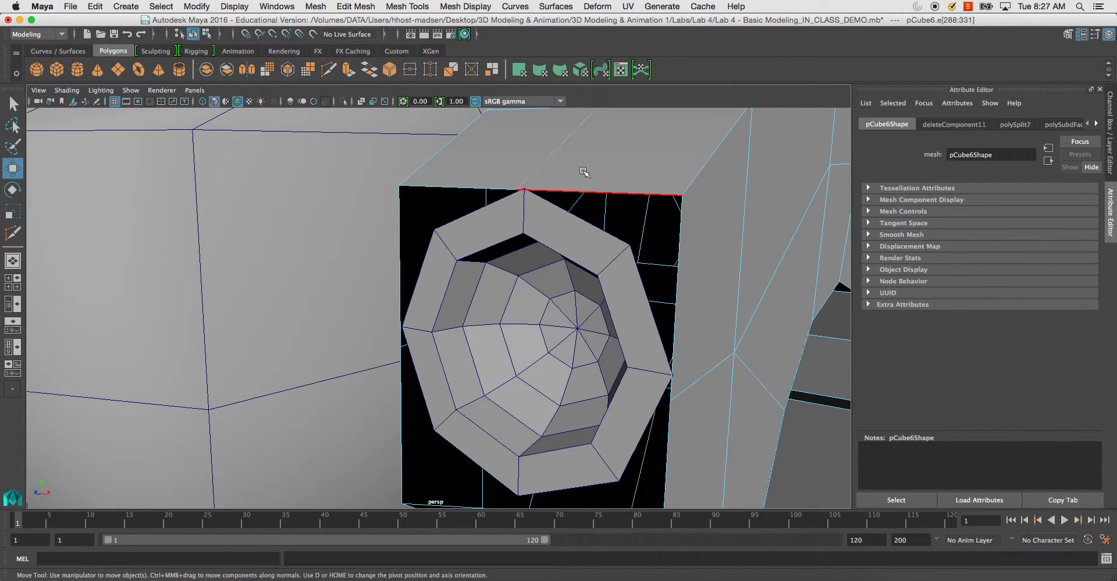
Step: Line up the fender's middle edge loop with the center of the headlight, using the front view
alt+right_drag(626, 224, 541, 117)
drag(841, 242, 550, 253)
key(ctrl+z)
key(space)
key(space)
key(space)
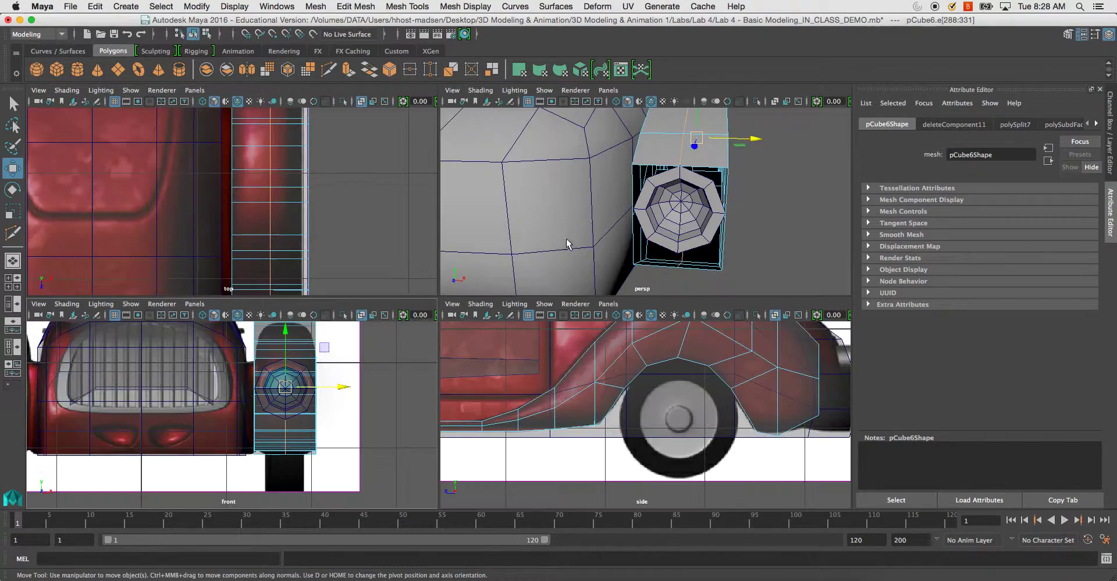
key(space)
scroll(581, 289, up, 3)
scroll(580, 290, up, 2)
click(517, 247)
click(288, 244)
Step: Return to object mode and select the headlight bowl in the perspective view
right_drag(232, 231, 270, 216)
alt+drag(488, 330, 419, 312)
click(419, 311)
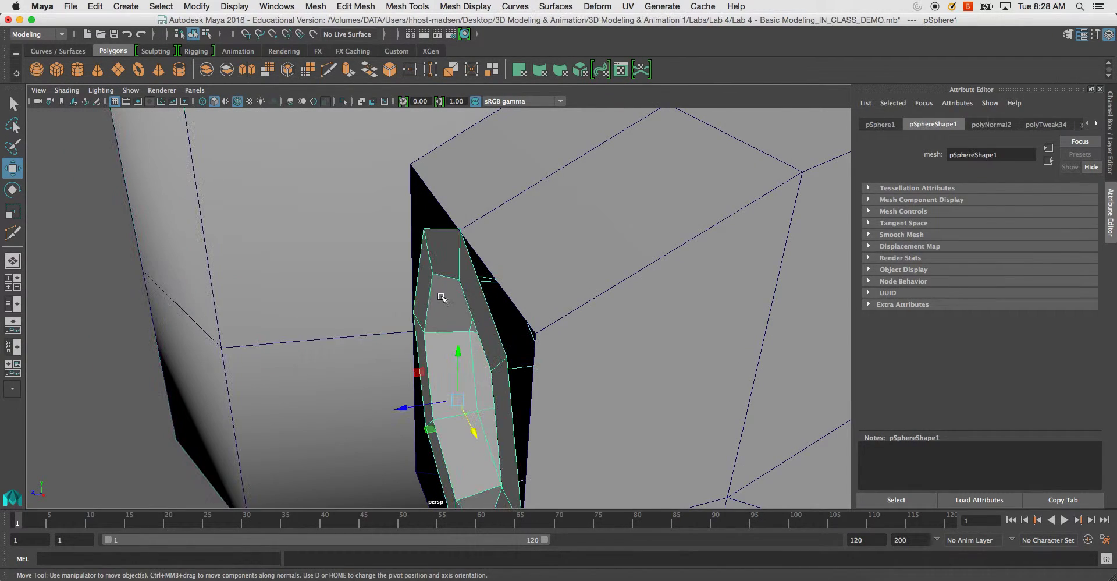
Step: Snap the headlight rim's two upper corner vertices and one side vertex onto the matching vertices of the fender's front opening
key(f)
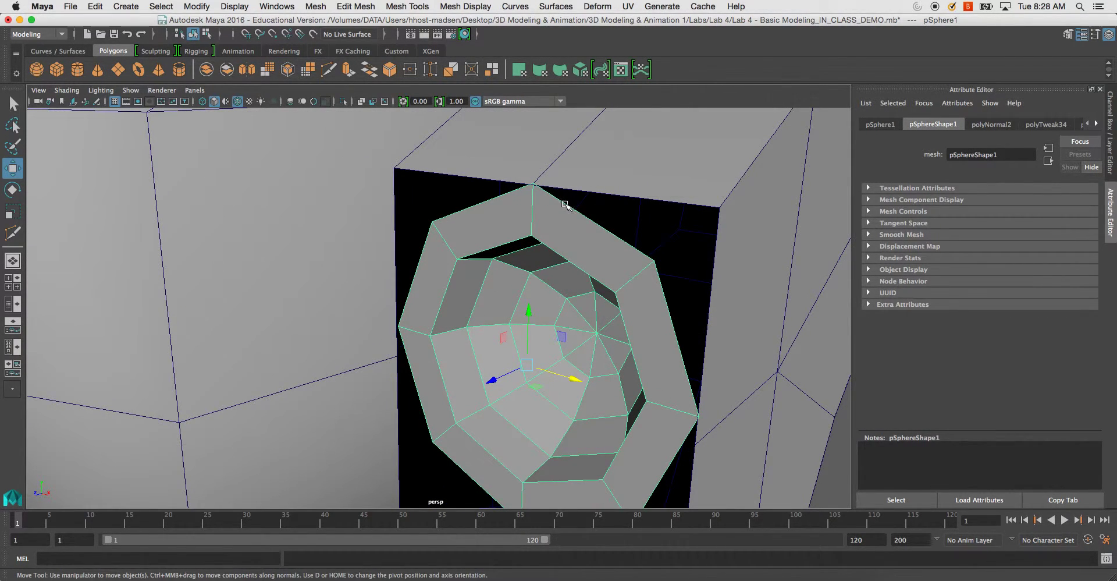
alt+drag(510, 245, 580, 231)
right_drag(560, 200, 529, 198)
click(561, 165)
click(684, 214)
key(v)
drag(685, 213, 735, 165)
click(443, 215)
drag(444, 215, 387, 169)
click(736, 333)
drag(736, 334, 735, 361)
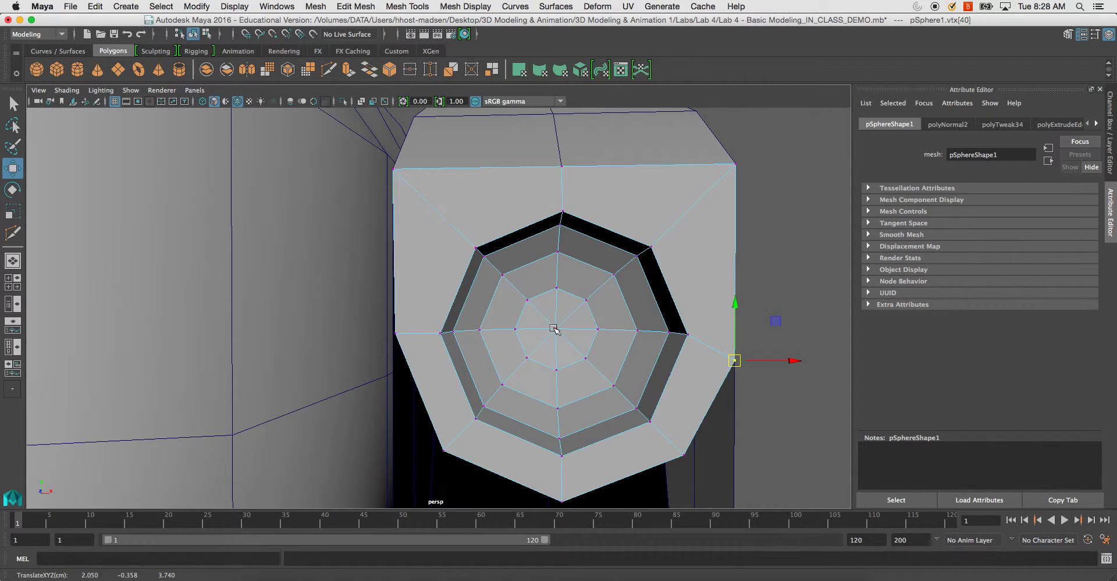
alt+middle_drag(554, 328, 777, 268)
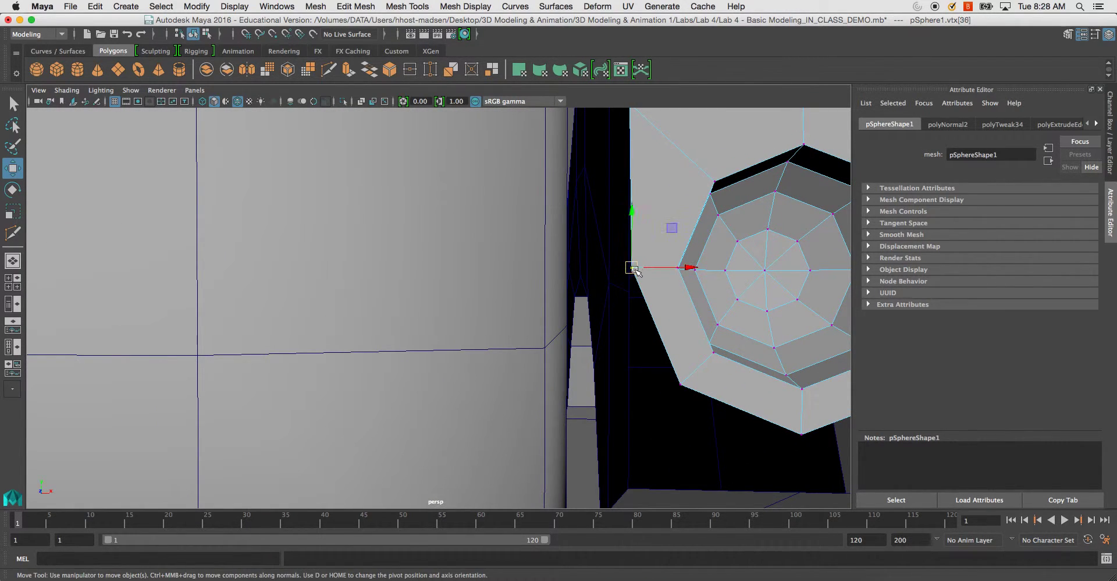
drag(634, 268, 607, 317)
key(z)
Step: Return to object mode and isolate the fender together with the headlight
right_drag(706, 265, 716, 236)
click(613, 281)
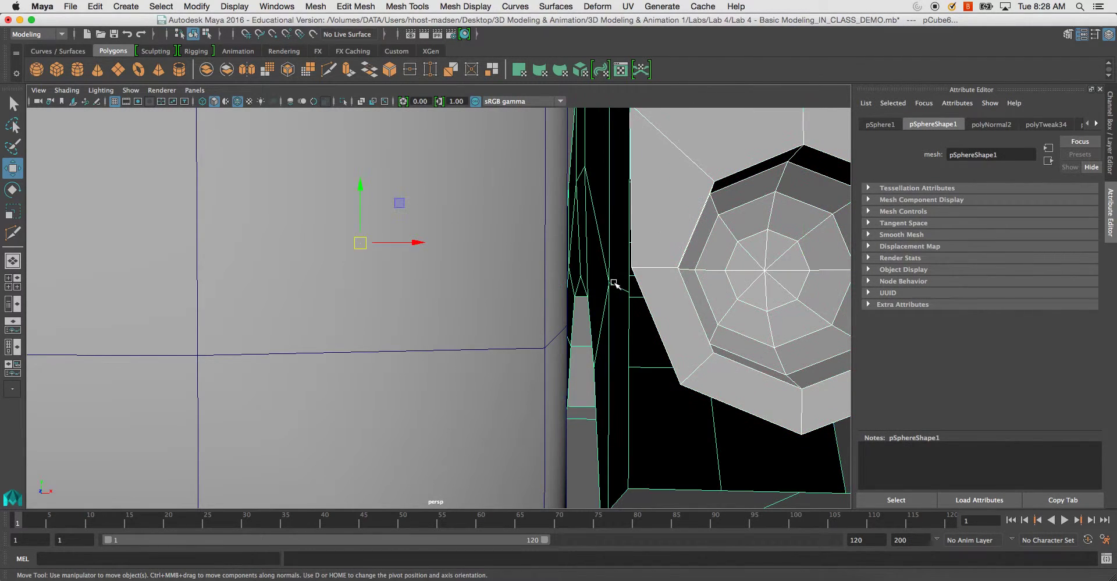
key(ctrl+1)
Step: Snap the headlight rim's remaining side vertex onto the midpoint vertex of the fender opening's outer side edge
alt+drag(654, 267, 551, 232)
right_drag(551, 233, 535, 258)
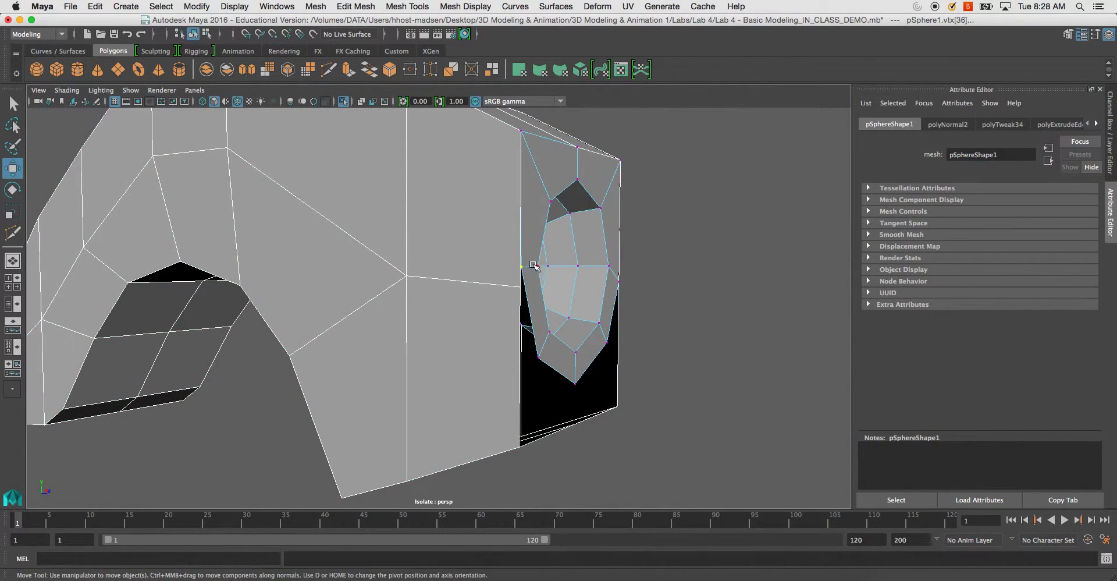
click(521, 265)
click(522, 269)
key(v)
drag(522, 268, 613, 288)
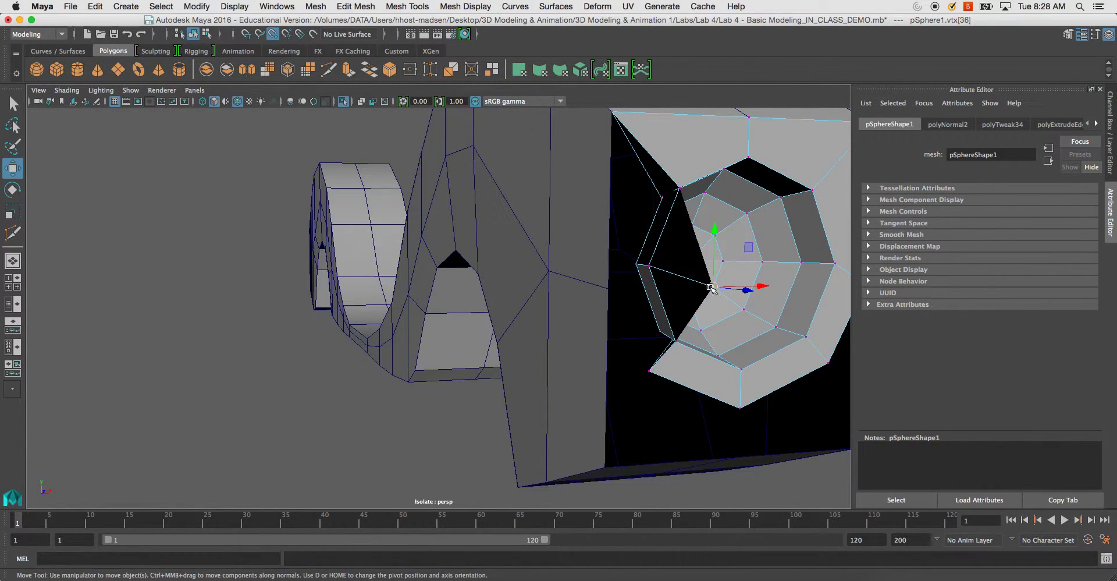
drag(711, 286, 608, 290)
Step: Snap the lower vertices of the headlight rim onto the vertices along the bottom of the fender opening
click(649, 370)
drag(649, 370, 642, 445)
click(643, 386)
alt+drag(710, 400, 442, 326)
click(588, 261)
key(v)
mouse_move(442, 326)
alt+right_down()
mouse_move(486, 317)
mouse_move(439, 312)
alt+right_up()
Step: Combine the headlight and the fender into a single mesh
alt+drag(438, 312, 571, 270)
right_drag(478, 233, 518, 214)
click(481, 230)
shift+click(471, 263)
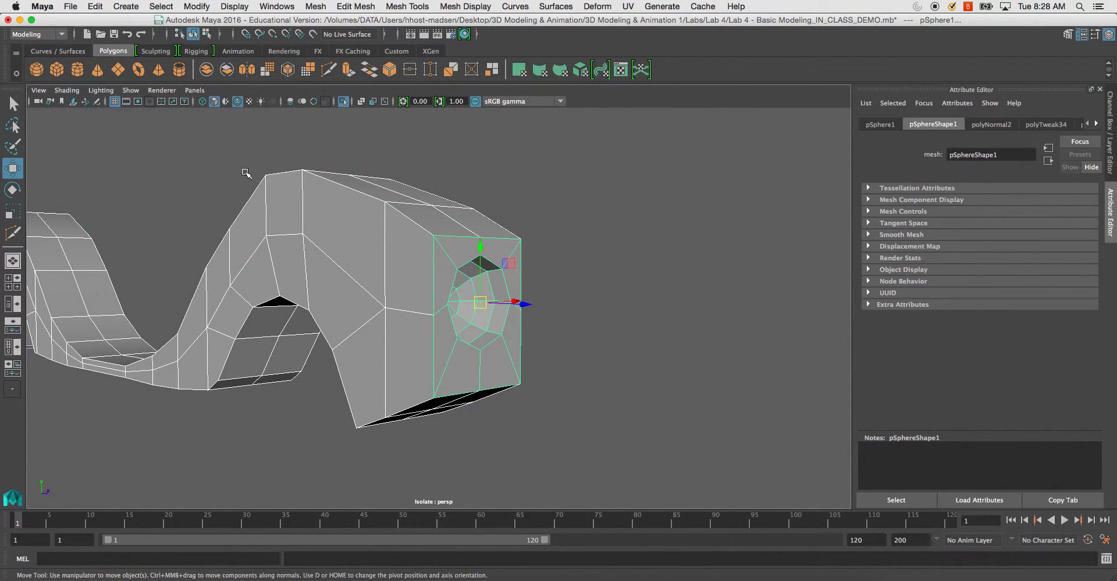
click(206, 70)
Step: Merge the overlapping vertices along the sides and top of the fender's front opening
scroll(428, 192, up, 5)
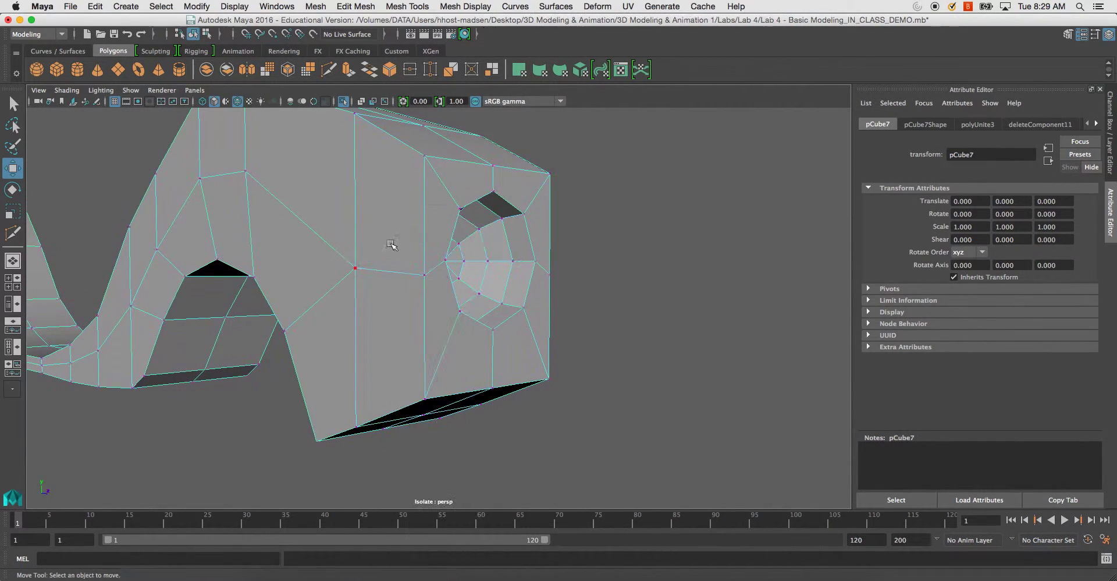
drag(418, 271, 424, 278)
shift+right_drag(425, 277, 427, 224)
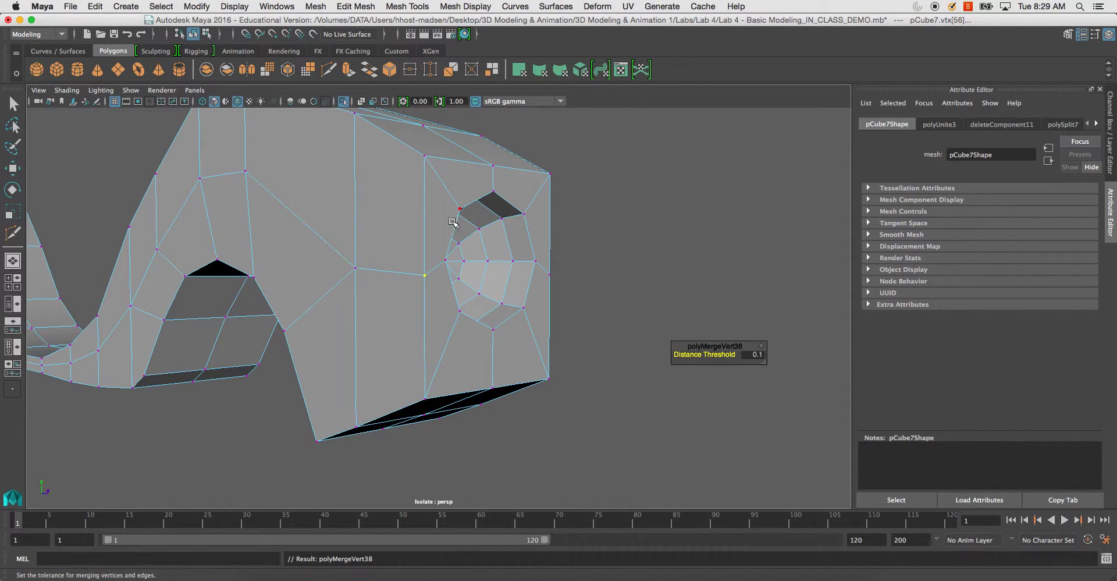
drag(413, 146, 560, 178)
key(g)
key(g)
key(g)
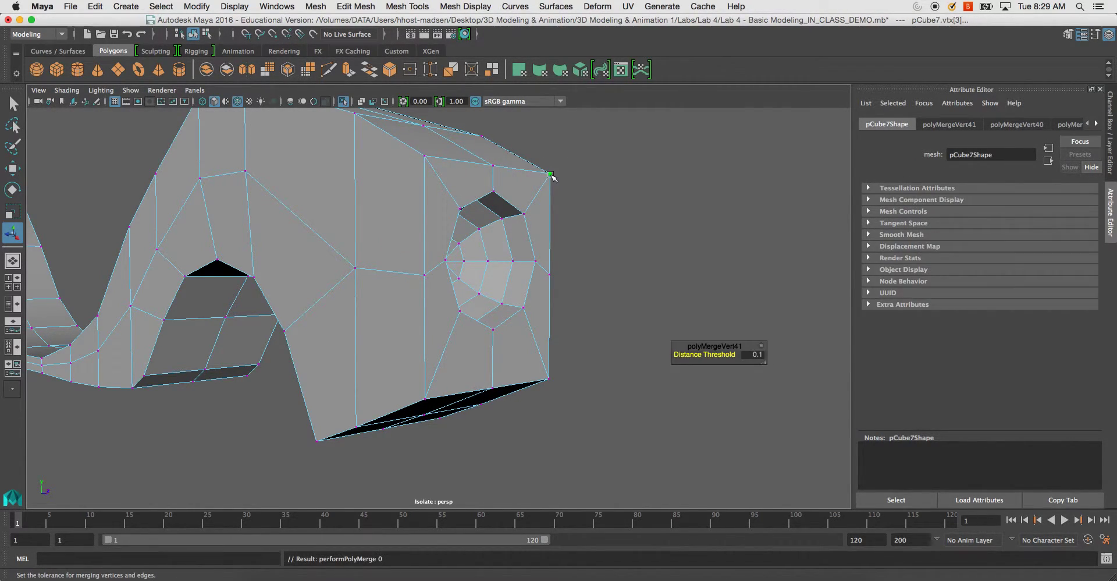
drag(547, 270, 563, 287)
key(g)
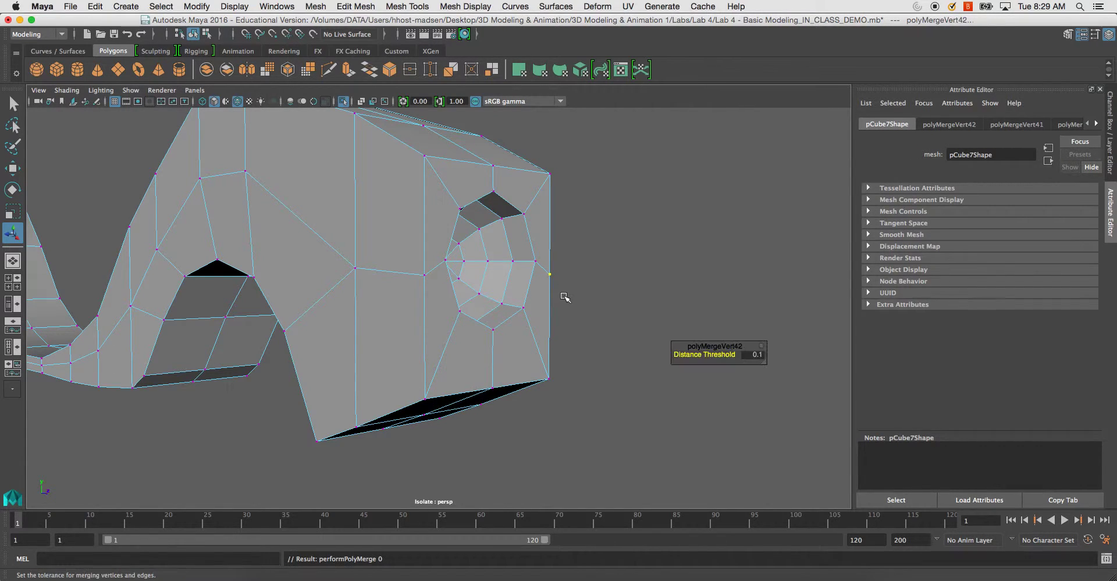
Step: Merge the overlapping vertices along the bottom edge of the fender's front opening
drag(568, 407, 540, 361)
key(g)
click(493, 389)
key(g)
drag(412, 383, 435, 408)
key(g)
Step: Return to object mode and examine the combined fender and headlight in smooth preview from several angles
right_drag(470, 316, 487, 301)
scroll(442, 277, up, 1)
click(441, 272)
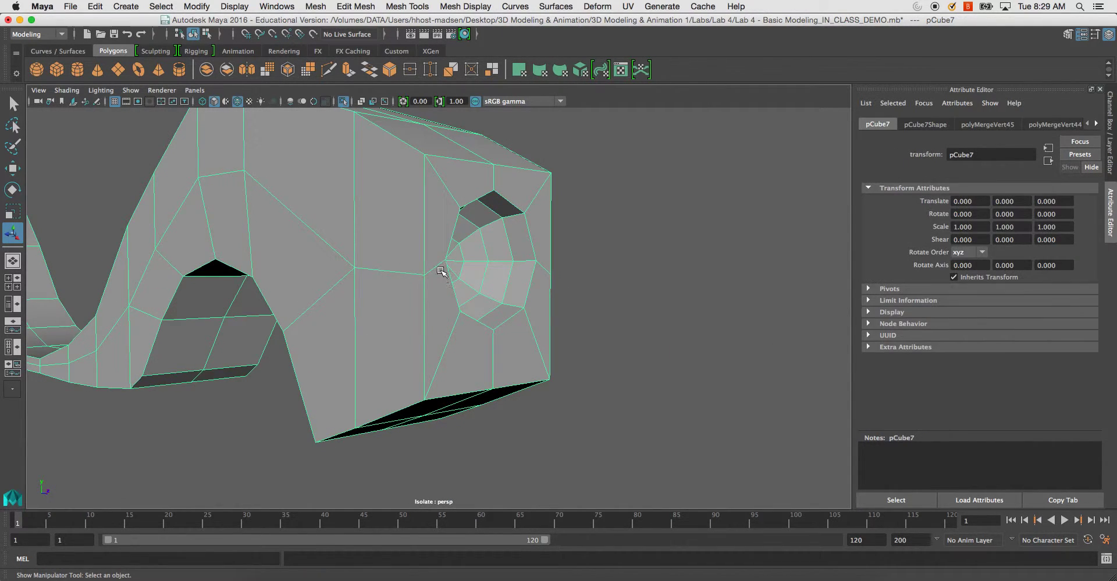
key(3)
alt+drag(553, 304, 561, 364)
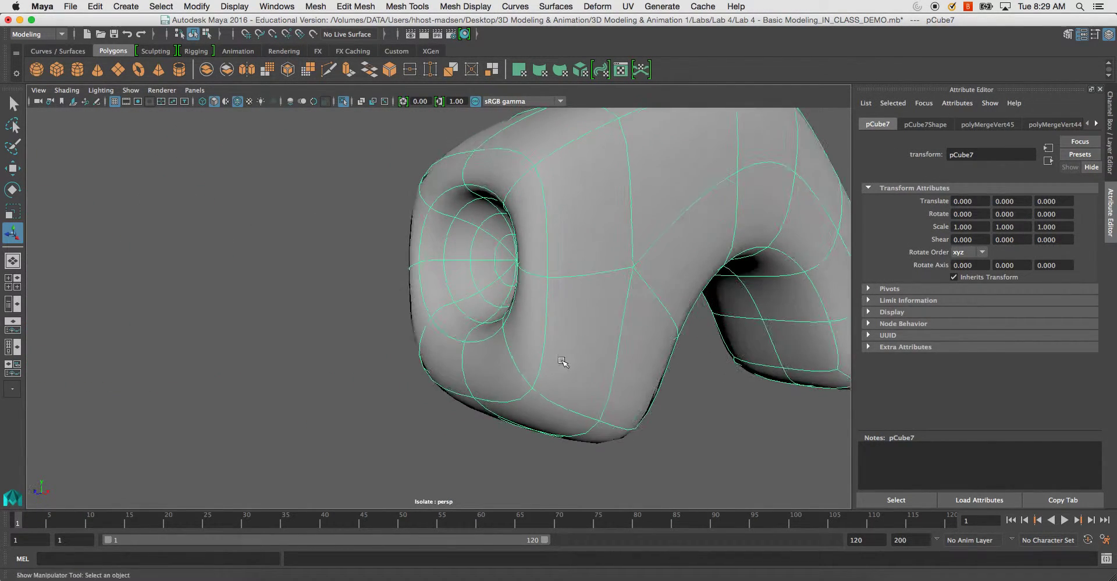
alt+right_drag(561, 365, 473, 280)
click(630, 402)
alt+drag(630, 401, 656, 406)
alt+right_drag(656, 407, 585, 360)
alt+drag(585, 359, 605, 369)
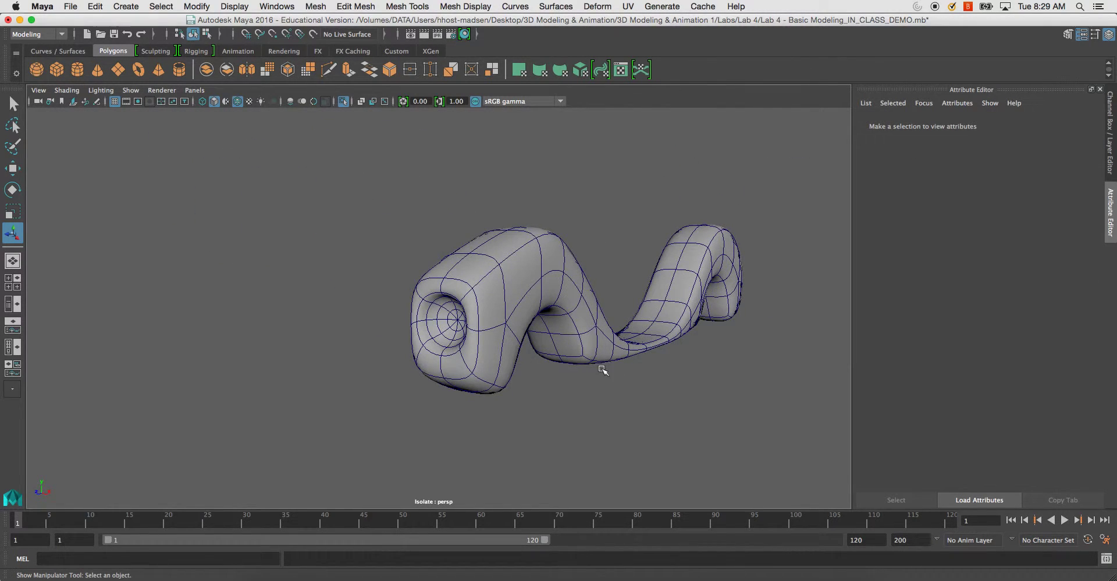
alt+drag(465, 334, 561, 292)
alt+right_drag(561, 292, 608, 361)
click(427, 297)
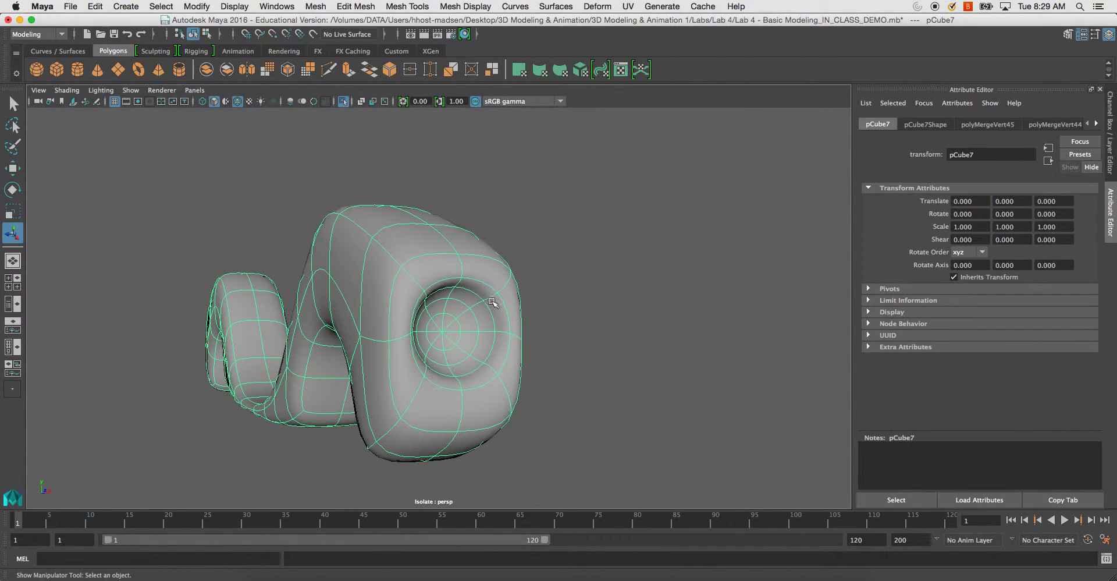
alt+right_drag(487, 292, 604, 390)
Step: Bevel the edge loop around the headlight opening with a width of 0.1336 and 2 segments
key(1)
right_drag(425, 268, 424, 242)
double_click(445, 265)
alt+drag(460, 285, 387, 269)
shift+right_drag(387, 268, 477, 272)
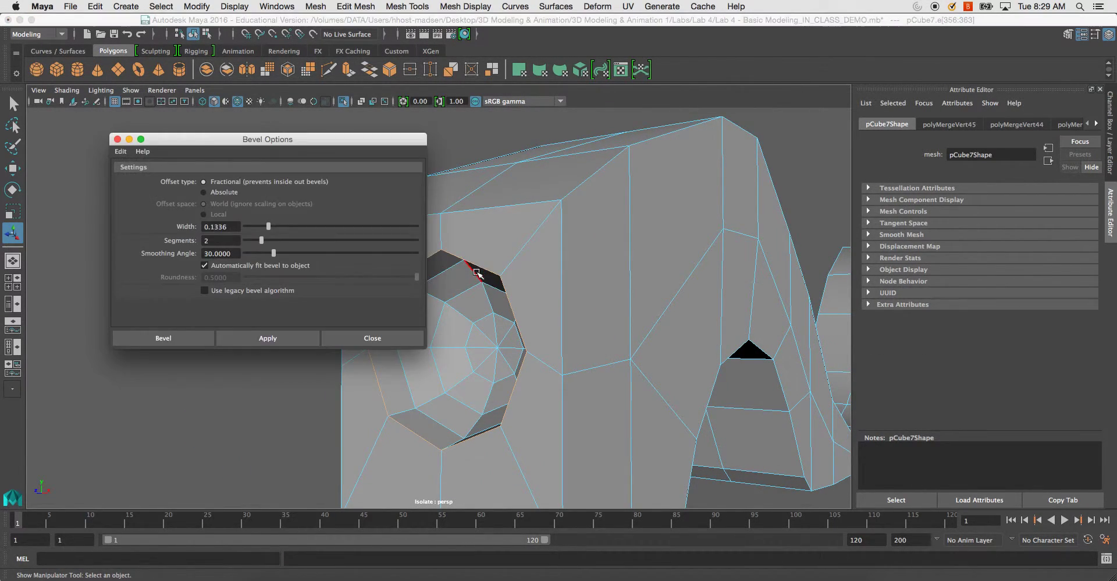
click(285, 336)
click(376, 341)
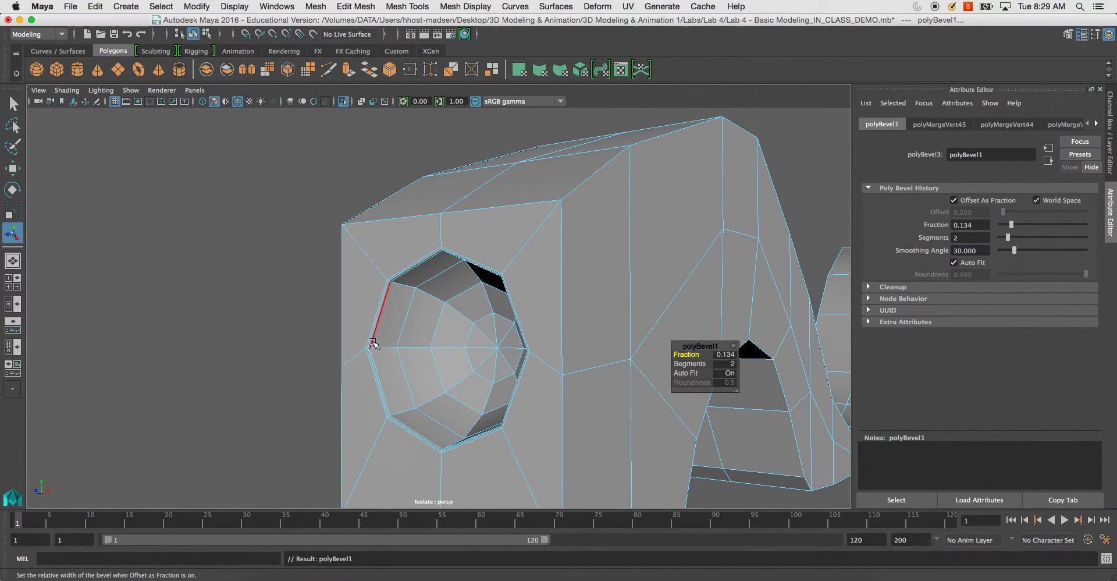
Step: Soften the edges of the fender mesh in object mode
alt+right_drag(383, 367, 559, 464)
alt+right_drag(354, 262, 469, 323)
alt+right_drag(383, 234, 345, 304)
alt+drag(344, 304, 391, 314)
alt+middle_drag(391, 314, 323, 310)
right_drag(396, 227, 429, 213)
click(356, 236)
shift+right_click(347, 234)
mouse_move(347, 235)
shift+right_down()
mouse_move(397, 254)
mouse_move(456, 240)
shift+right_up()
click(599, 213)
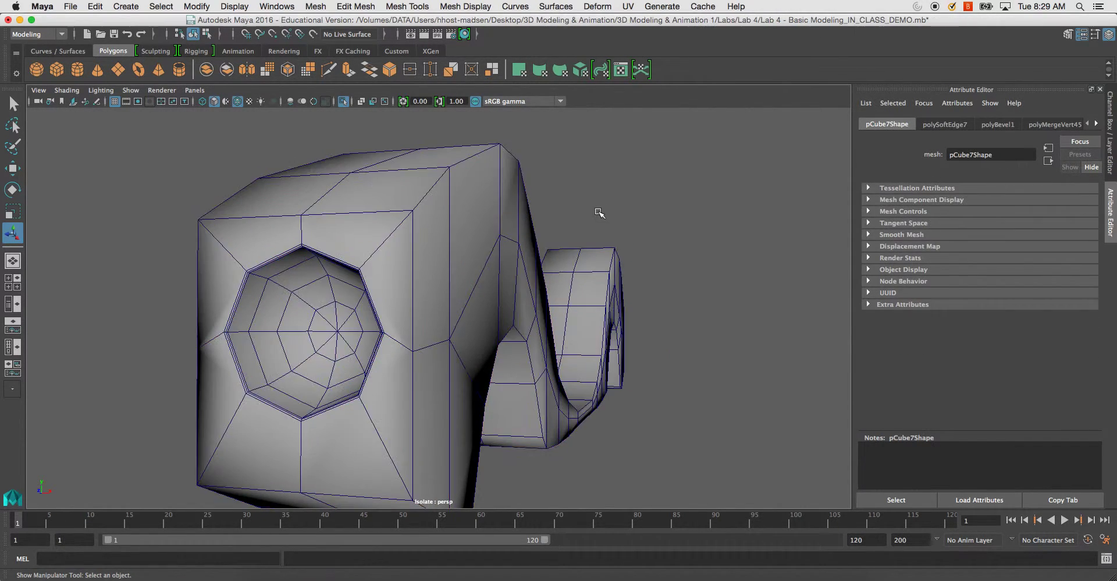
Step: Show the fender in smooth preview and turn off the wireframe on shaded display
alt+drag(469, 236, 533, 231)
key(super+z)
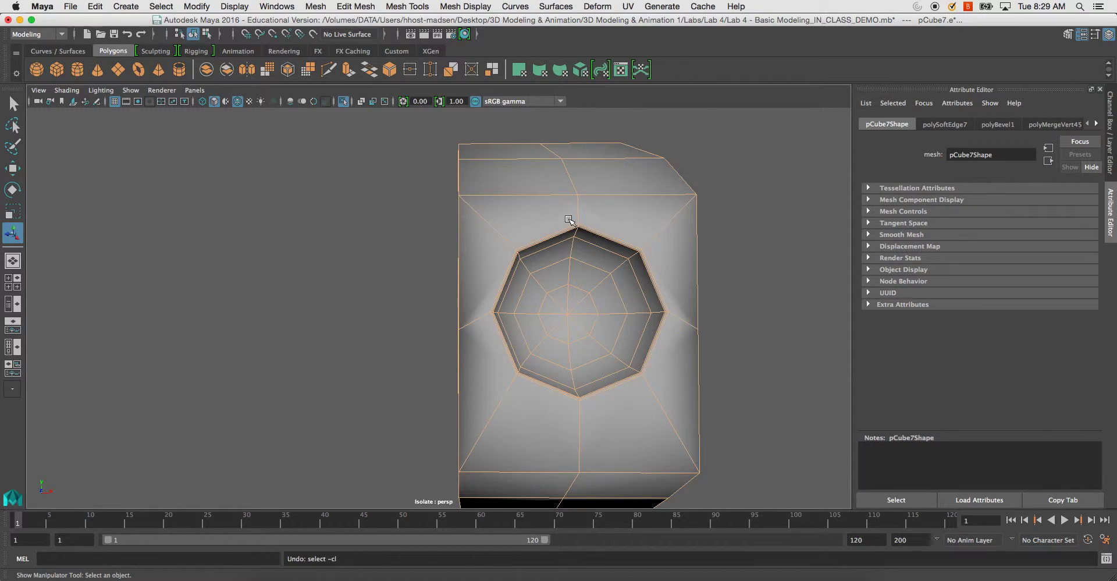
key(3)
click(696, 221)
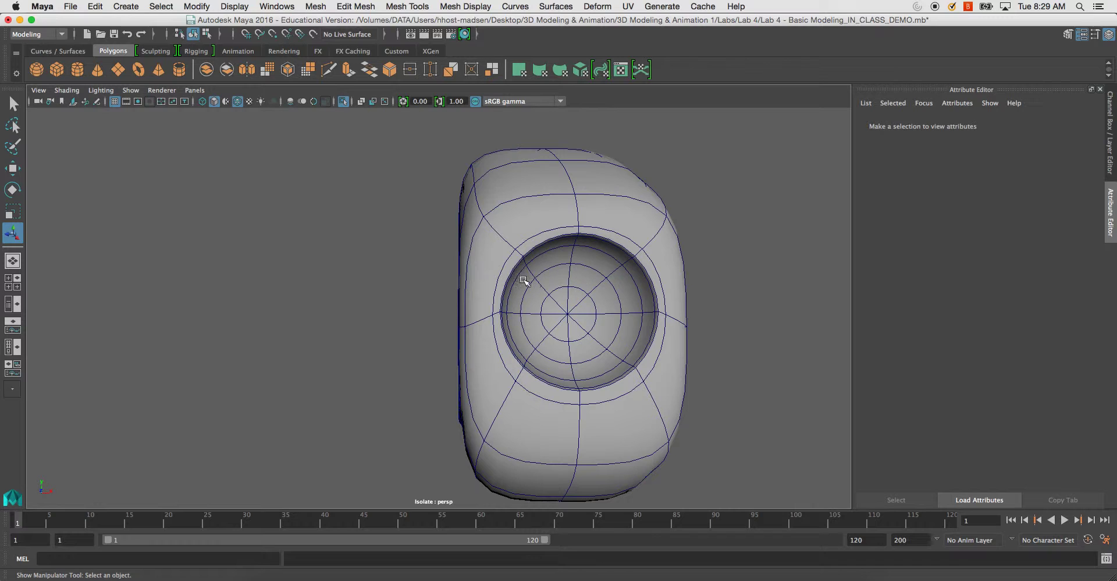
click(69, 90)
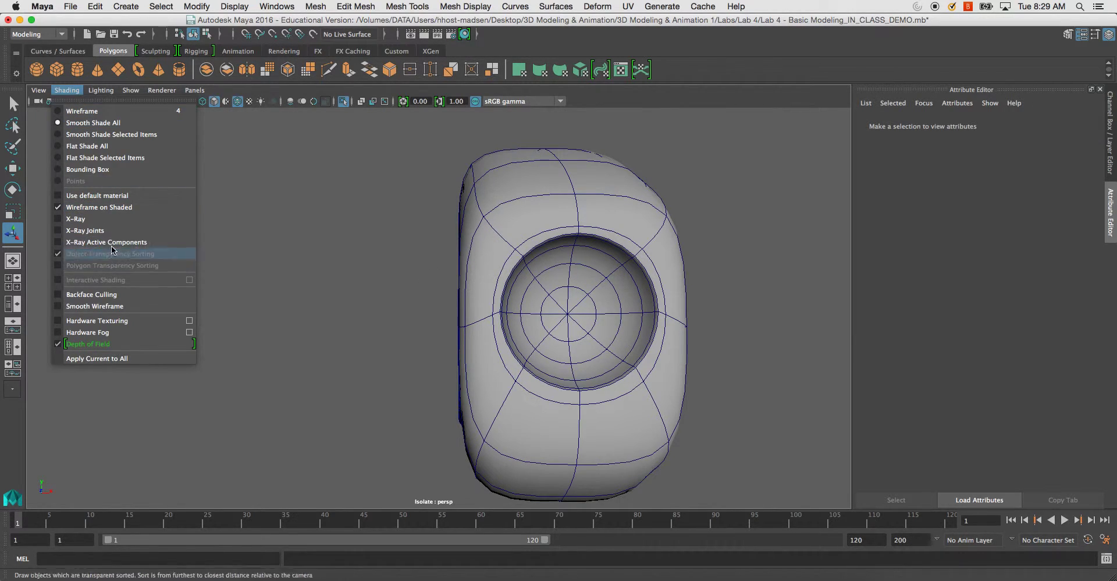
click(116, 211)
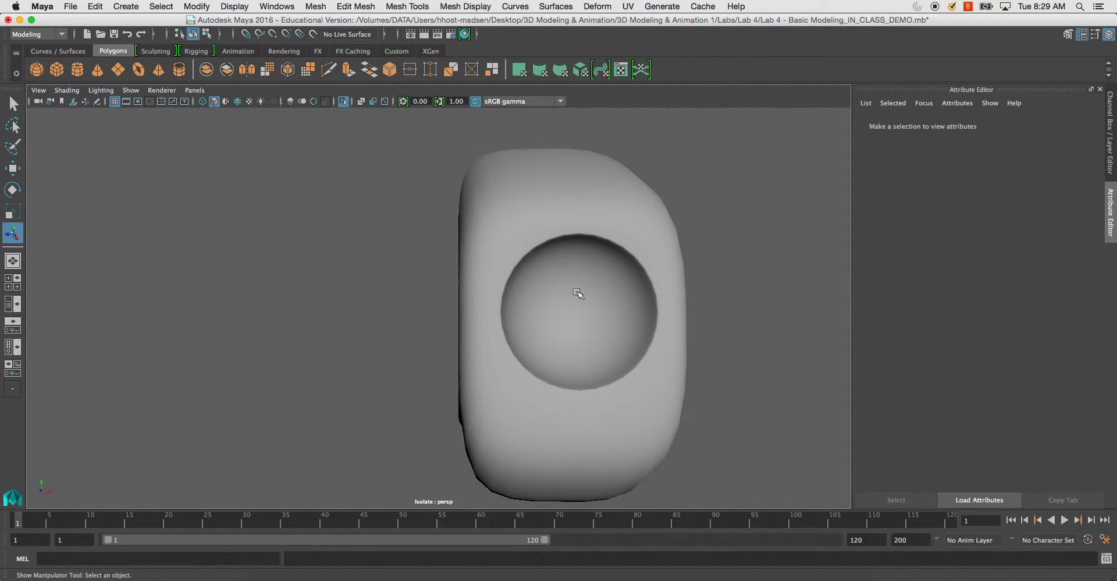
Step: Examine the smoothed fender and its recessed headlight from several angles
alt+drag(579, 293, 544, 301)
alt+right_drag(543, 301, 475, 254)
mouse_move(475, 253)
alt+mouse_down()
mouse_move(608, 247)
mouse_move(491, 264)
alt+mouse_up()
alt+right_drag(492, 265, 460, 263)
alt+drag(459, 263, 515, 266)
alt+middle_drag(514, 266, 404, 243)
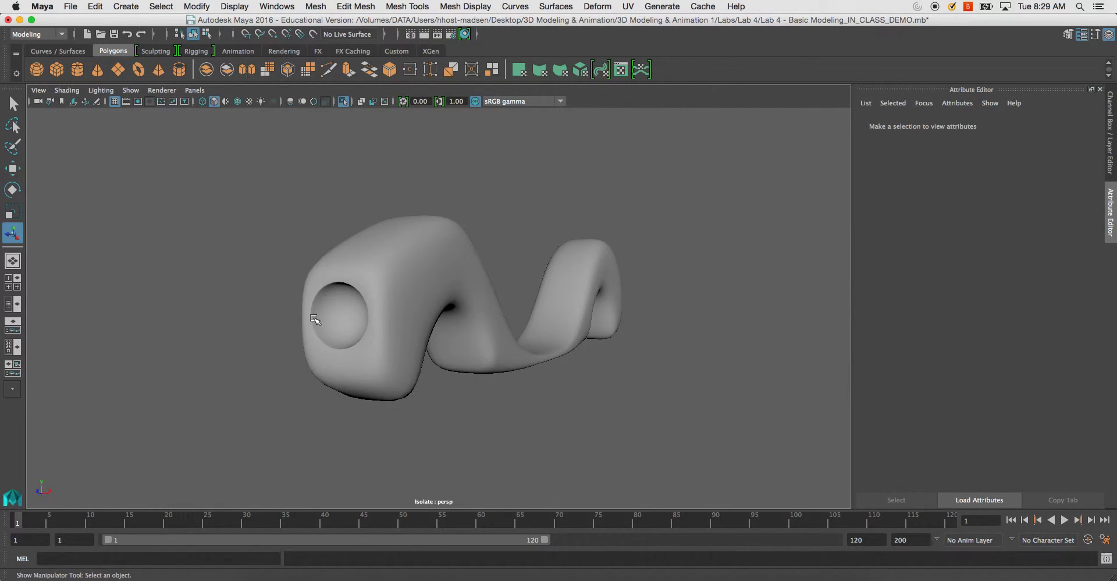
alt+drag(317, 293, 393, 305)
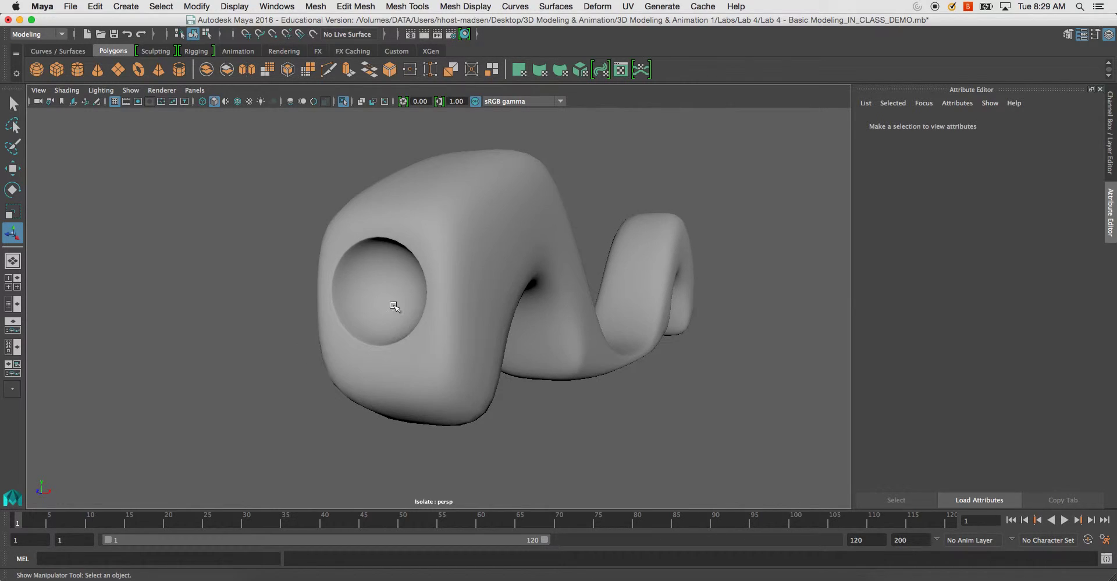
Step: Switch the fender back to unsmoothed display and harden its edges
click(404, 259)
key(1)
click(255, 285)
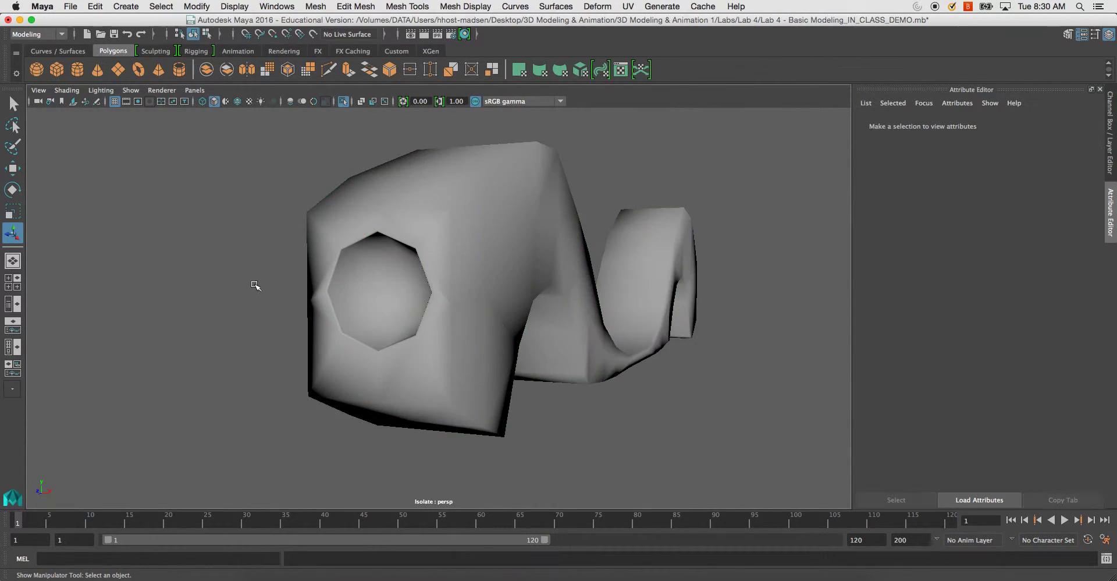
click(352, 251)
shift+right_drag(358, 225, 478, 264)
click(253, 248)
click(372, 255)
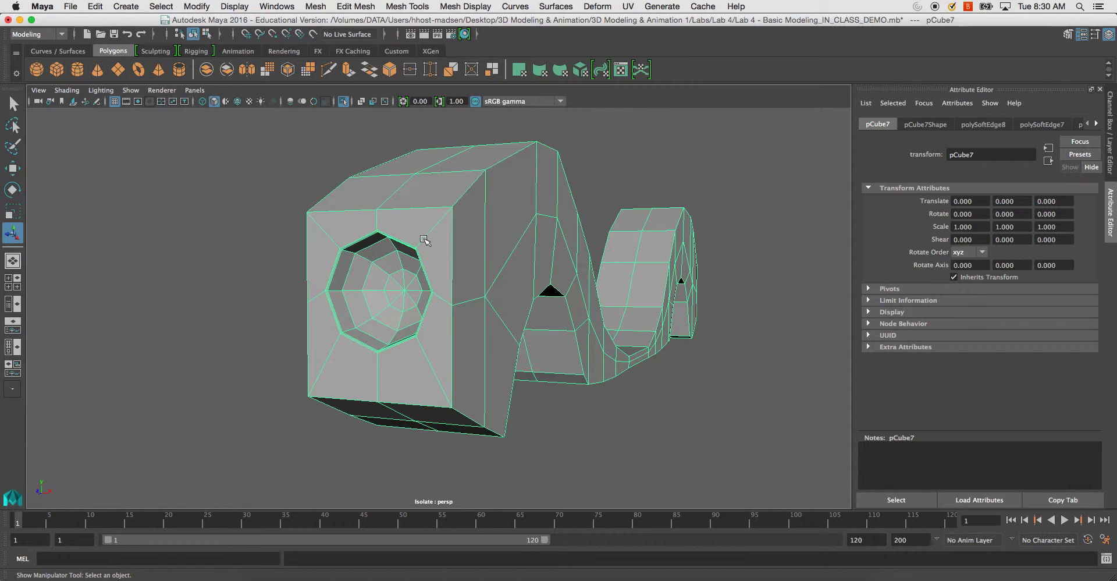
Step: Compare the fender's unsmoothed, cage and smooth preview displays, ending with the unsmoothed mesh
key(3)
click(219, 254)
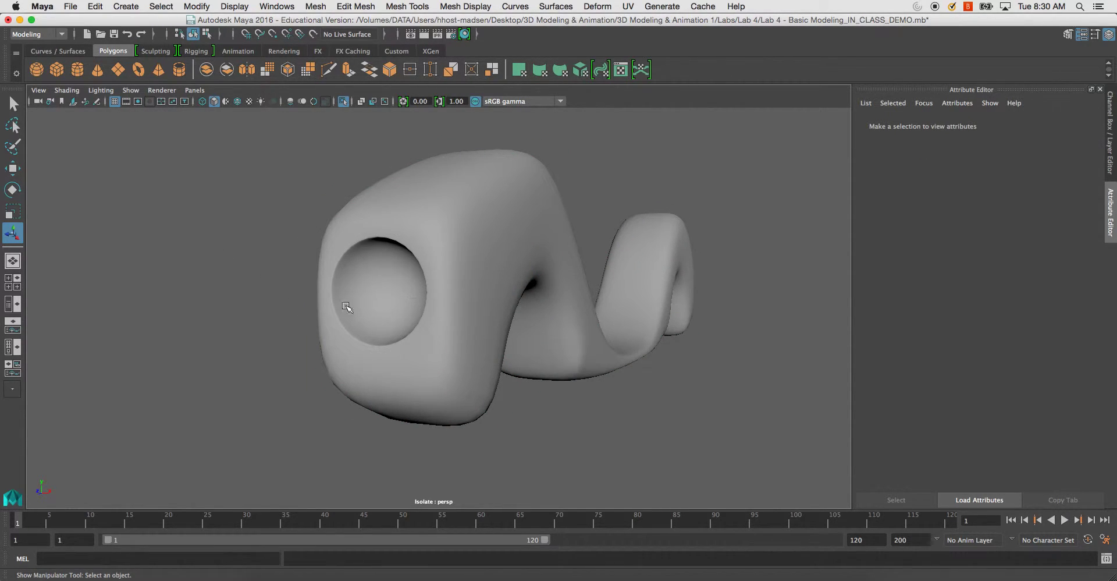
click(372, 312)
key(1)
shift+right_drag(359, 273, 355, 347)
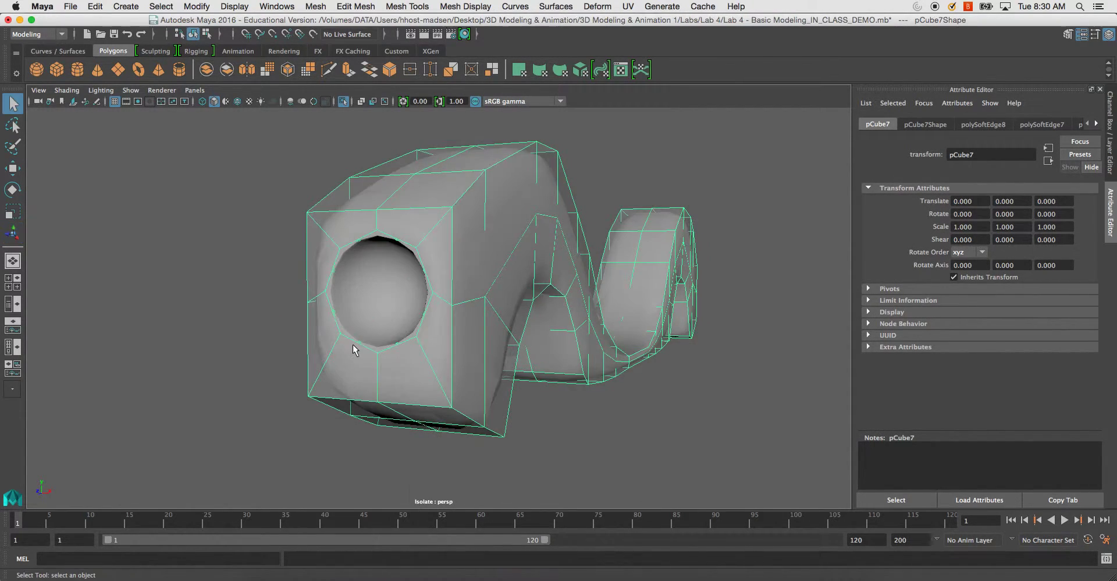
mouse_move(356, 350)
alt+mouse_down()
mouse_move(364, 342)
mouse_move(345, 338)
alt+mouse_up()
key(2)
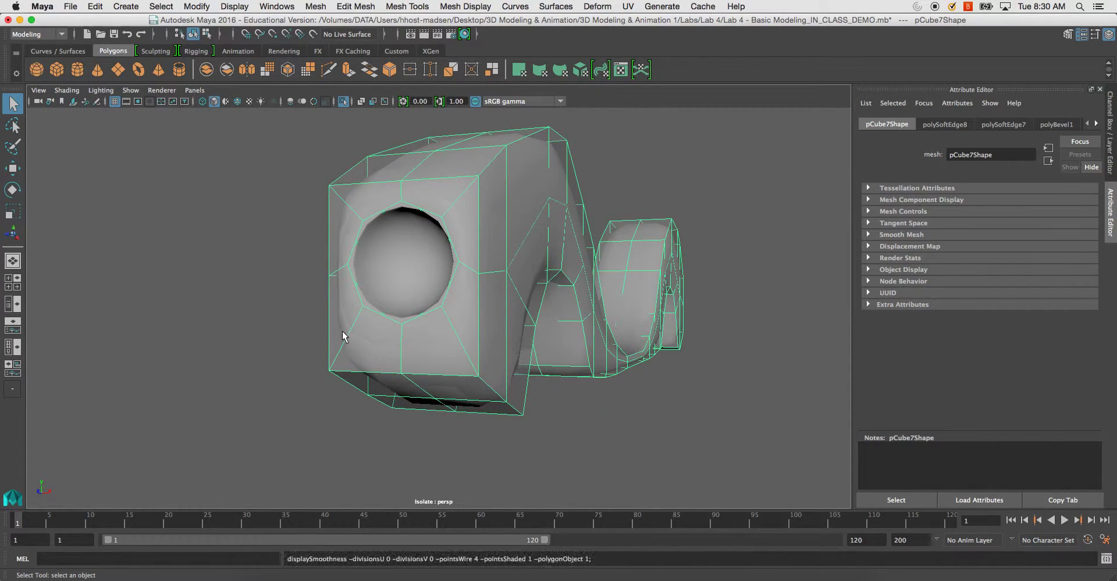
key(3)
key(2)
key(1)
key(z)
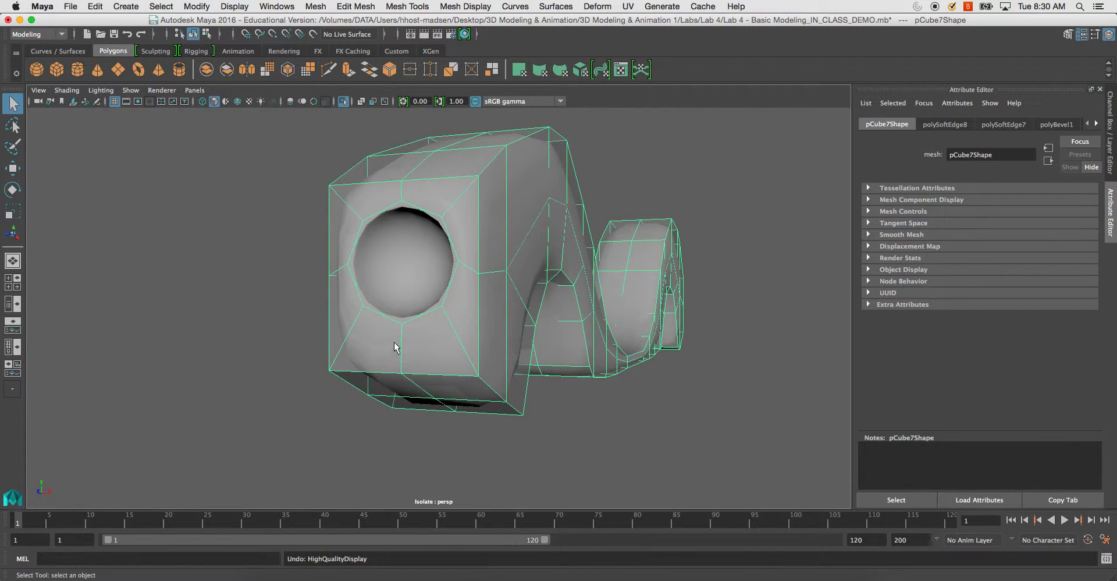
key(z)
key(z)
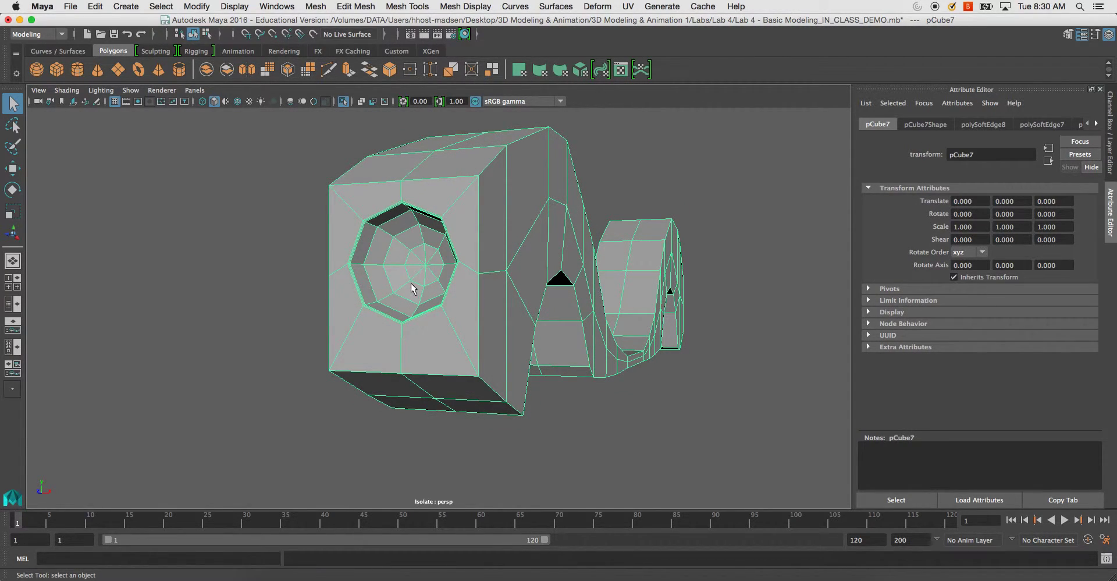
Step: Try applying Smooth with one division level to the fender mesh
drag(431, 265, 433, 265)
right_drag(396, 288, 415, 348)
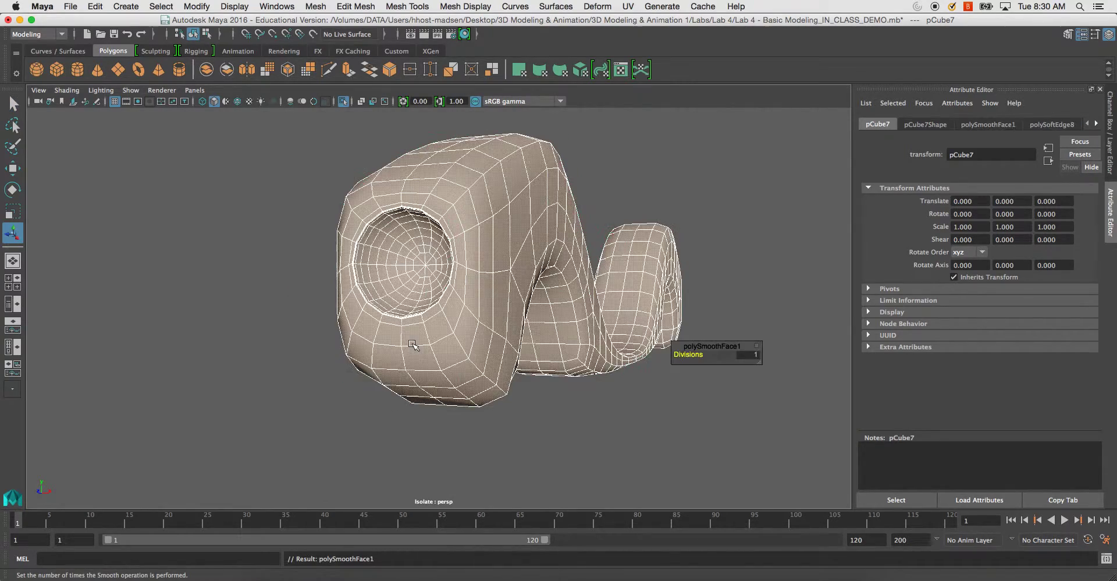
alt+drag(448, 344, 374, 198)
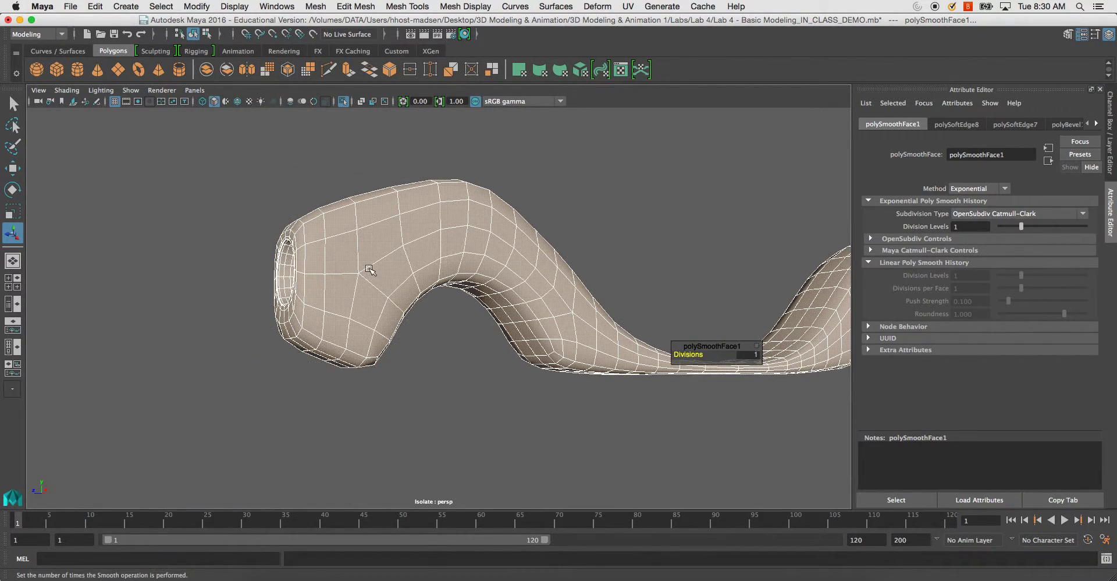
Step: Try softening the edges of the subdivided fender and check its shading from several angles
click(386, 325)
shift+right_drag(372, 293, 464, 297)
click(424, 355)
alt+drag(425, 355, 470, 384)
alt+right_drag(471, 385, 379, 329)
alt+middle_drag(379, 329, 215, 332)
alt+drag(215, 332, 404, 382)
click(296, 289)
alt+right_drag(404, 382, 466, 373)
alt+middle_drag(302, 317, 428, 345)
Step: Undo the edge softening and the Smooth operation on the fender mesh
key(super+z)
key(super+z)
key(z)
key(z)
key(z)
key(z)
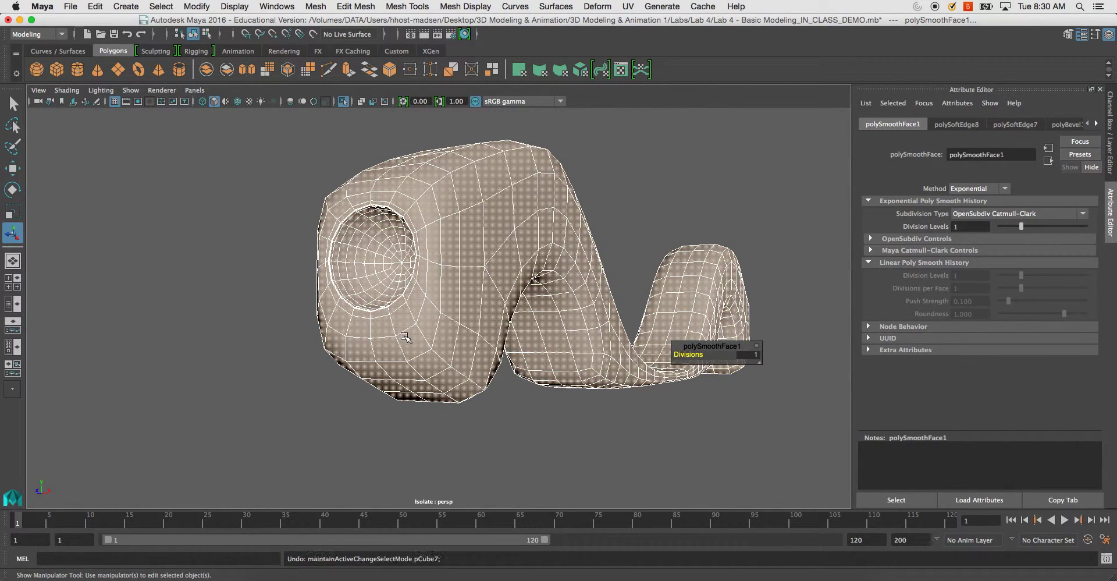
alt+drag(435, 295, 456, 269)
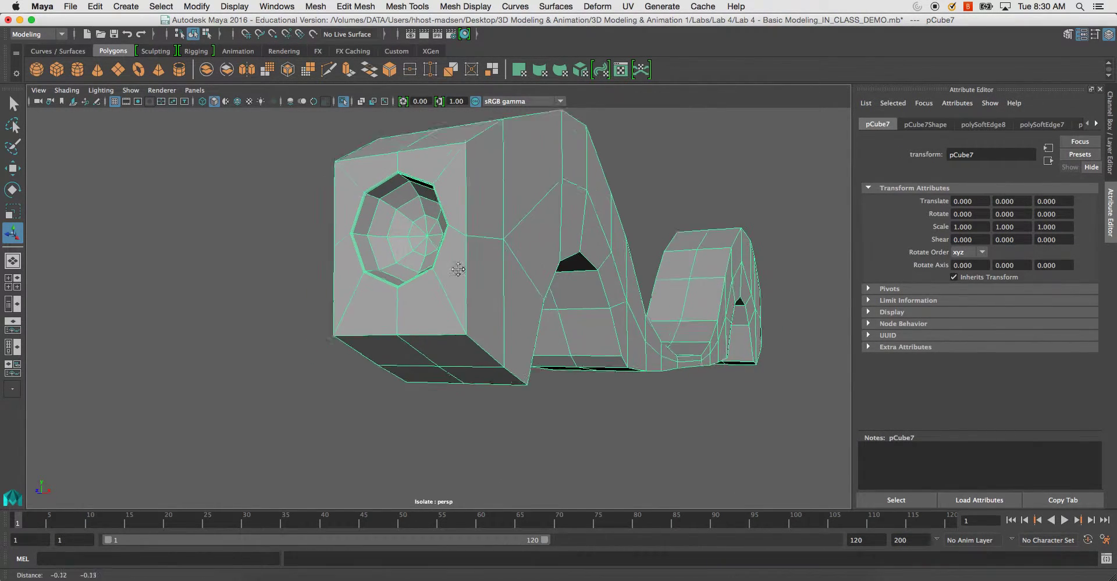
Step: Soften the edge loops running along and across the top of the fender
alt+right_drag(456, 269, 439, 280)
alt+drag(439, 280, 385, 269)
right_drag(445, 246, 449, 299)
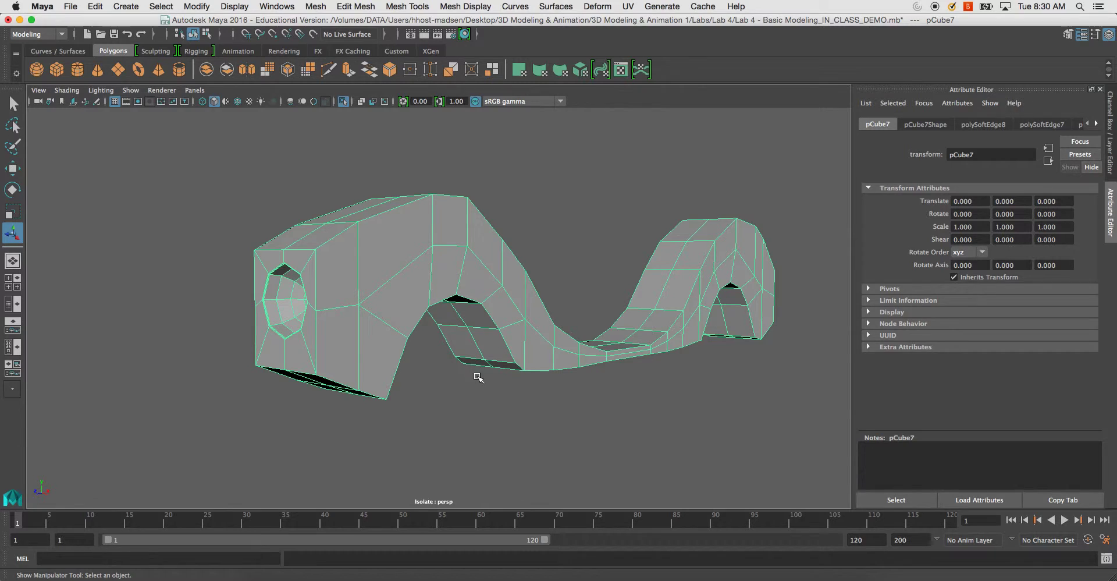
click(546, 374)
alt+drag(546, 374, 528, 368)
click(587, 356)
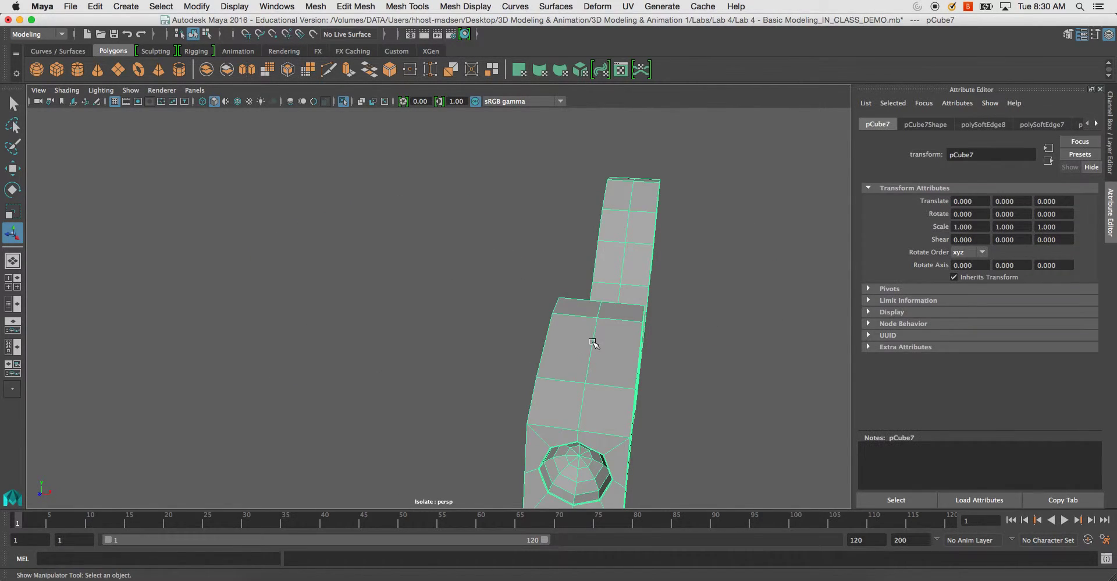
right_drag(593, 336, 581, 324)
click(583, 372)
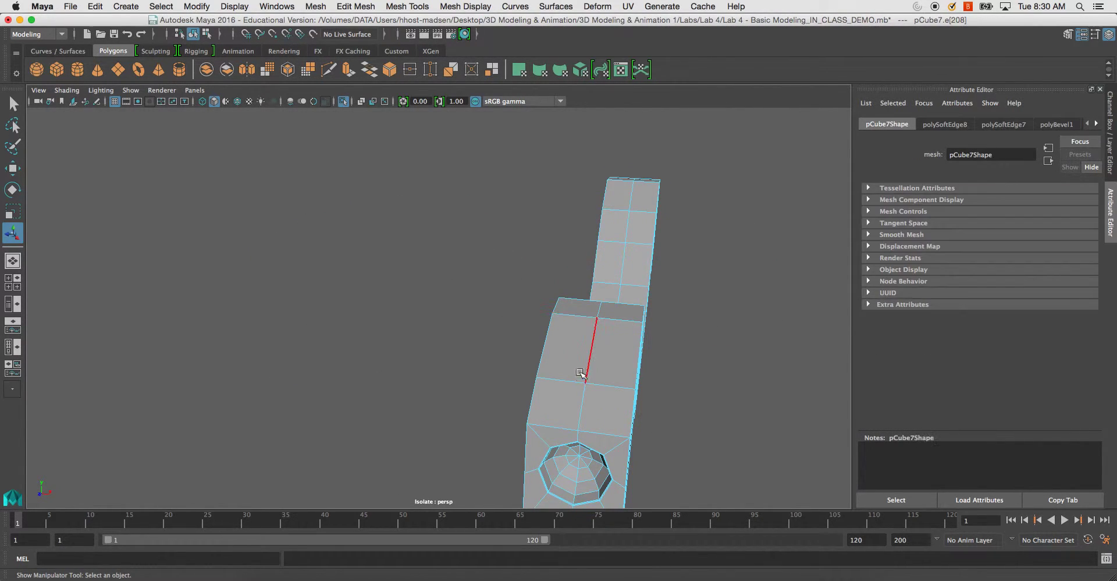
shift+double_click(577, 326)
alt+middle_drag(584, 354, 584, 185)
alt+right_drag(583, 185, 705, 391)
alt+middle_drag(674, 325, 538, 353)
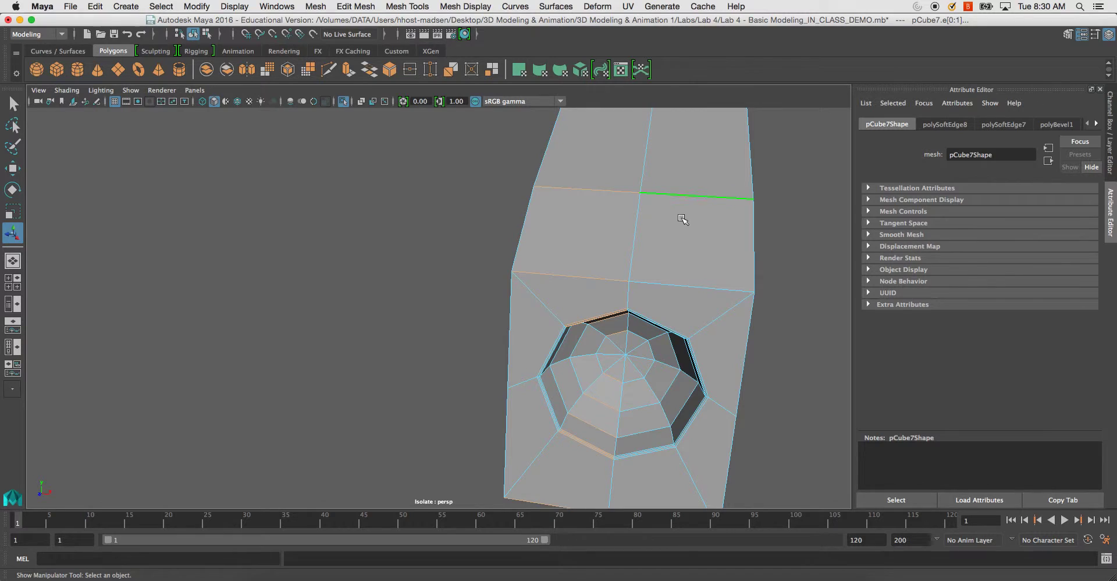
alt+drag(686, 219, 642, 248)
shift+right_drag(593, 287, 651, 307)
Step: Try softening the outer border edges of the fender's headlight face
alt+middle_drag(670, 403, 650, 310)
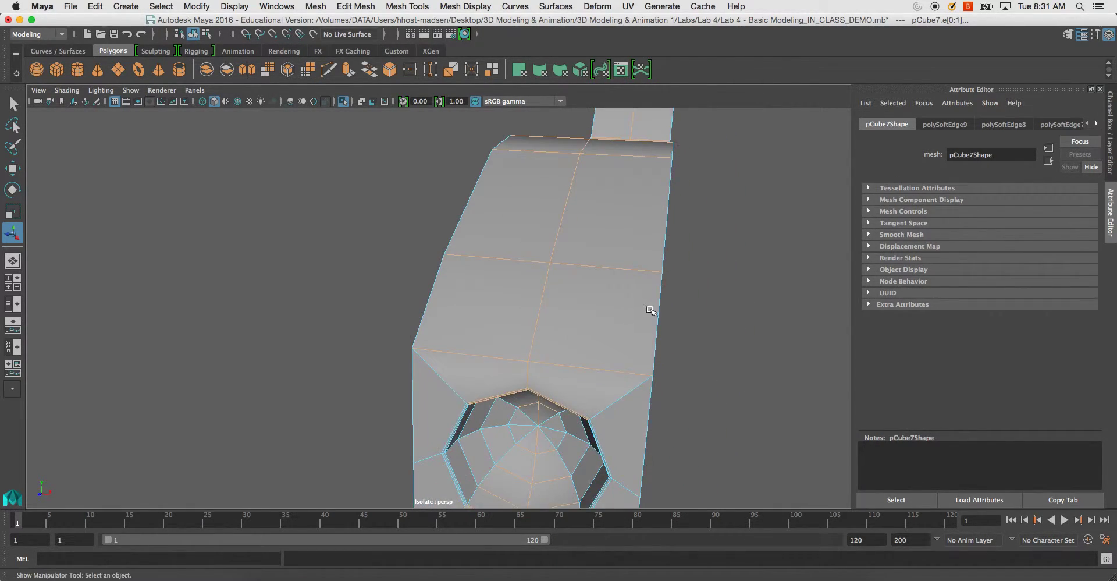
alt+right_drag(650, 310, 617, 240)
alt+drag(582, 337, 596, 262)
alt+right_drag(566, 228, 637, 277)
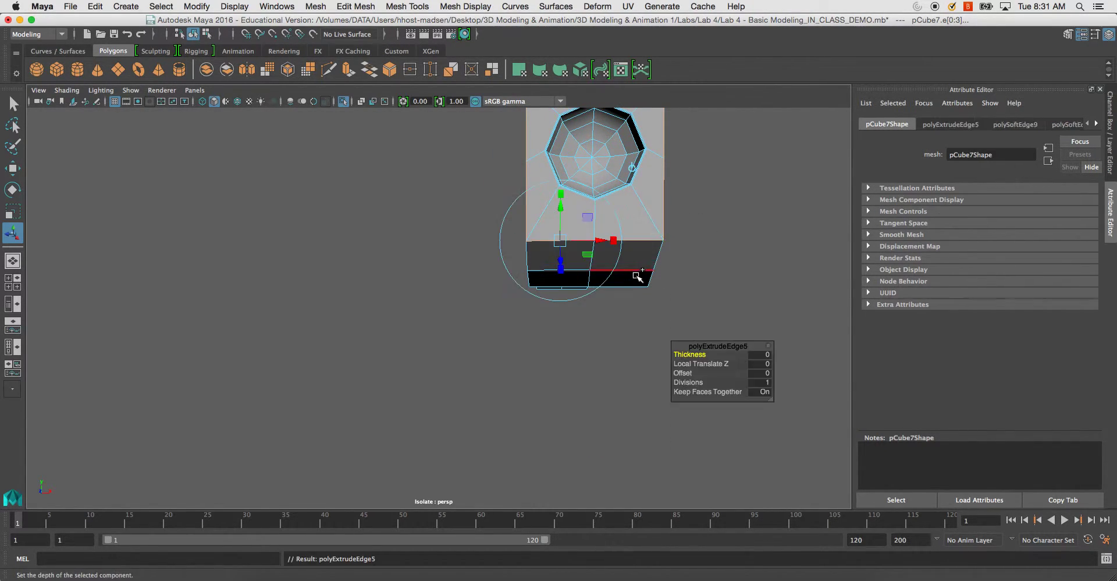
key(z)
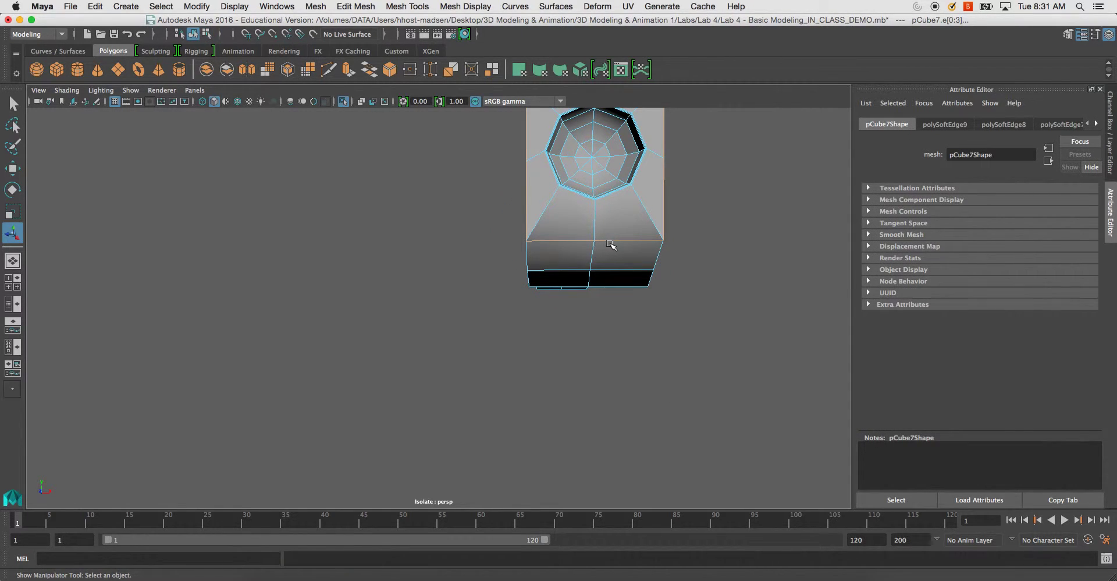
shift+right_drag(613, 222, 704, 224)
alt+drag(706, 232, 702, 234)
key(z)
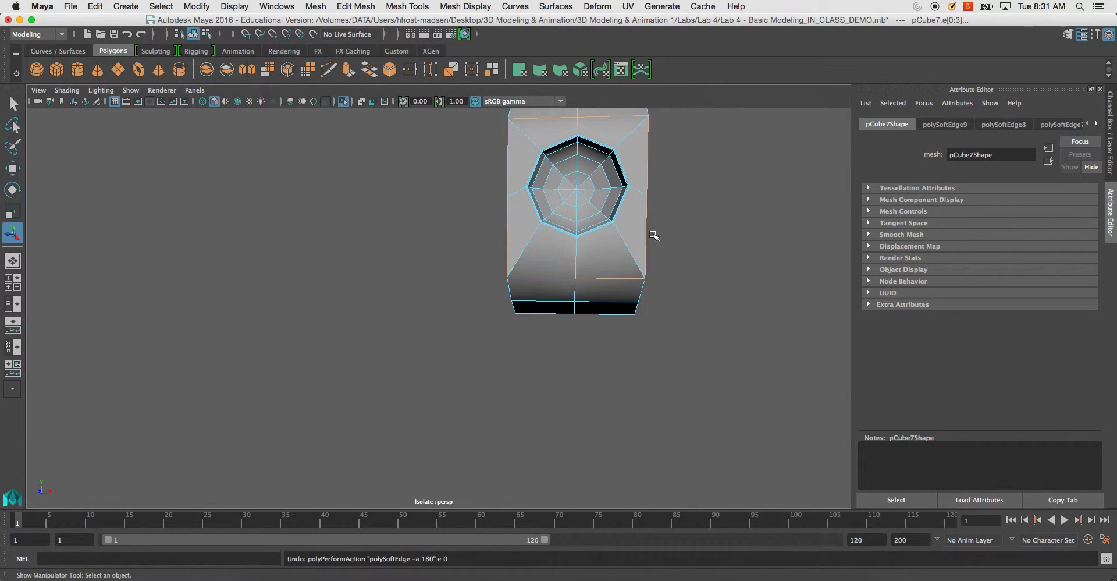
Step: Soften the two edges along the bottom of the headlight face and check the fender's shading
click(540, 271)
right_drag(541, 277, 541, 245)
click(541, 279)
shift+click(608, 279)
shift+right_click(610, 279)
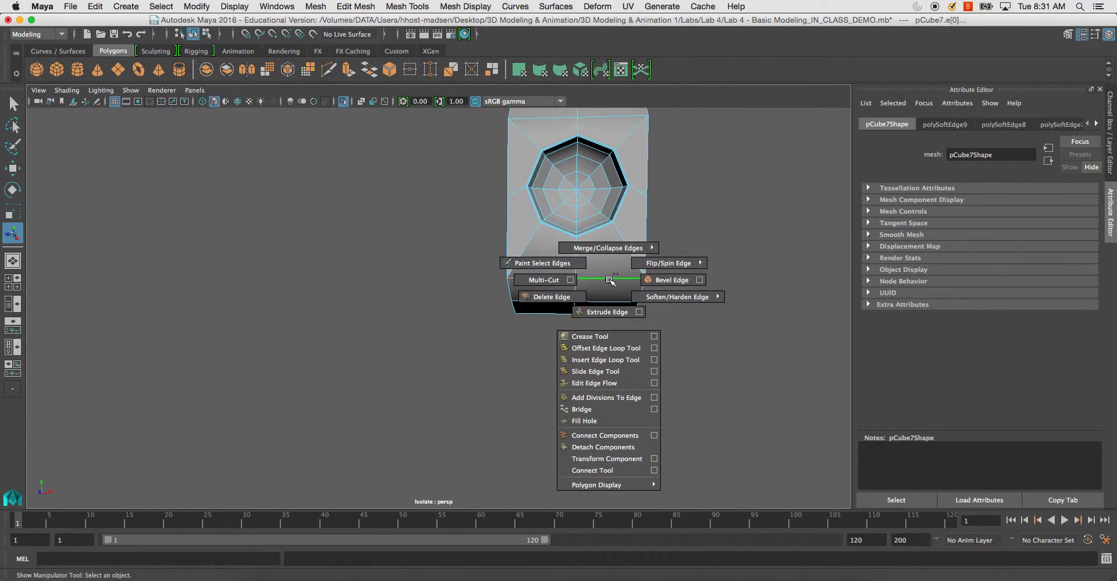
shift+right_drag(622, 282, 732, 281)
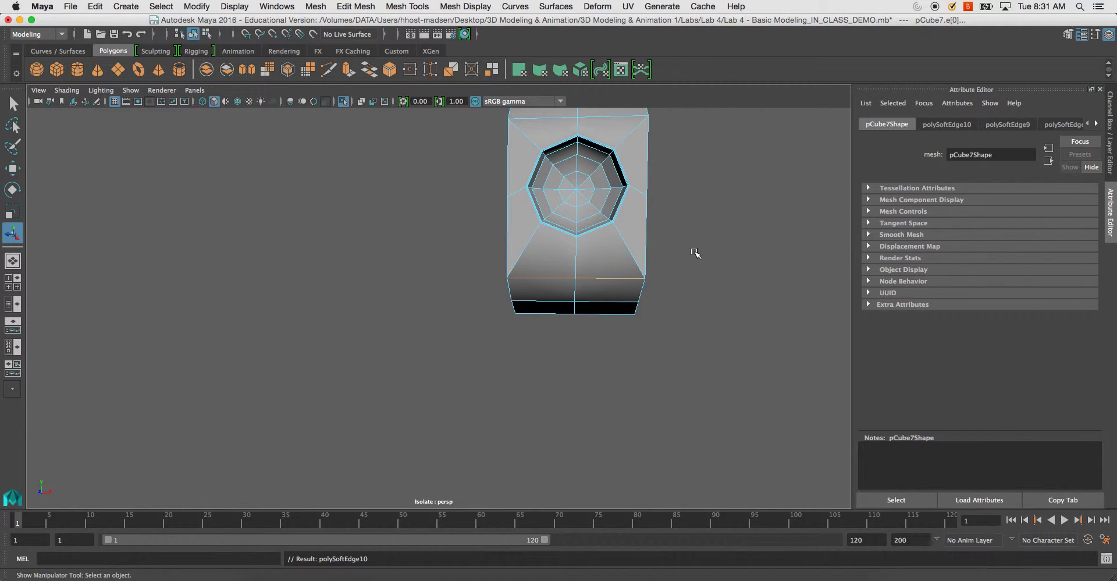
alt+drag(695, 252, 549, 233)
right_drag(447, 263, 502, 245)
click(493, 274)
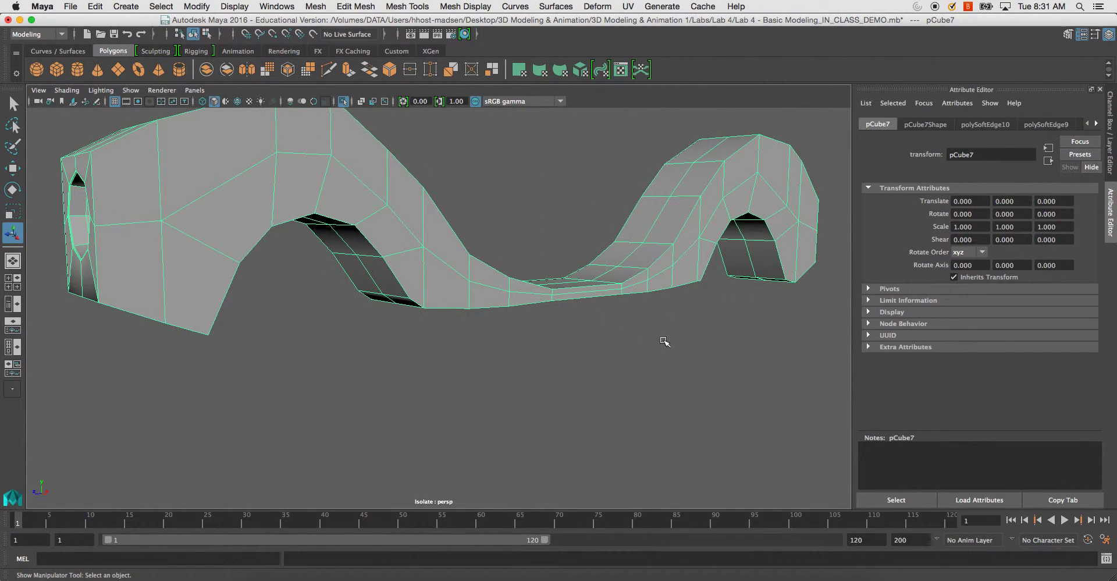
click(663, 339)
alt+drag(673, 358, 601, 361)
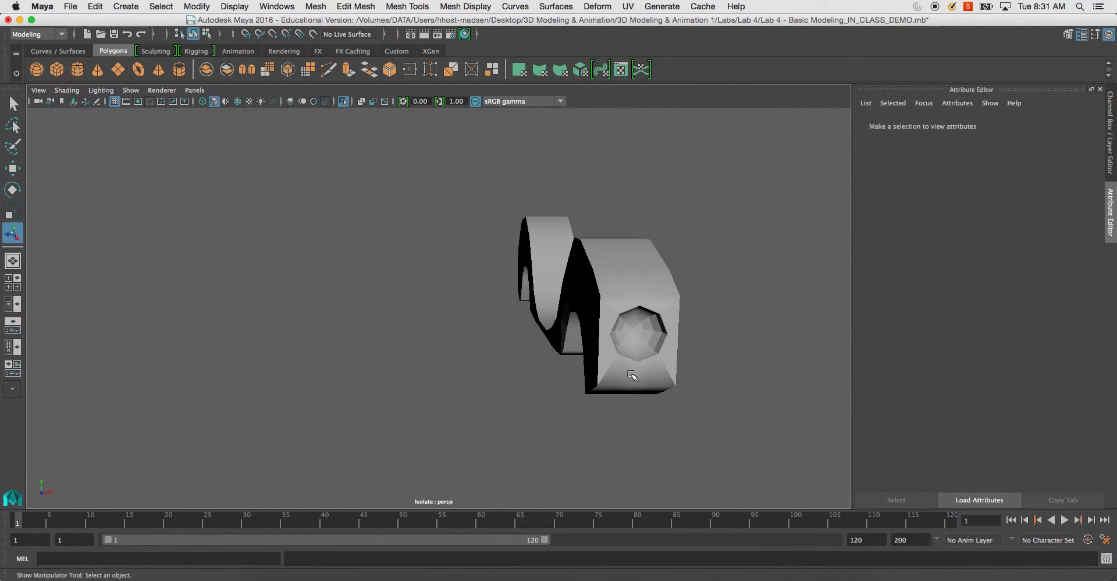
Step: Soften the eight edges radiating outward from the headlight rim across the fender's front face
click(632, 375)
alt+middle_drag(629, 385, 533, 348)
alt+right_drag(533, 346, 649, 407)
right_drag(598, 317, 598, 265)
click(662, 326)
shift+click(720, 321)
shift+click(823, 232)
shift+click(822, 160)
shift+click(739, 127)
shift+right_click(657, 146)
shift+click(656, 146)
shift+click(638, 221)
shift+right_click(638, 222)
shift+right_drag(697, 248, 730, 261)
alt+drag(691, 263, 674, 263)
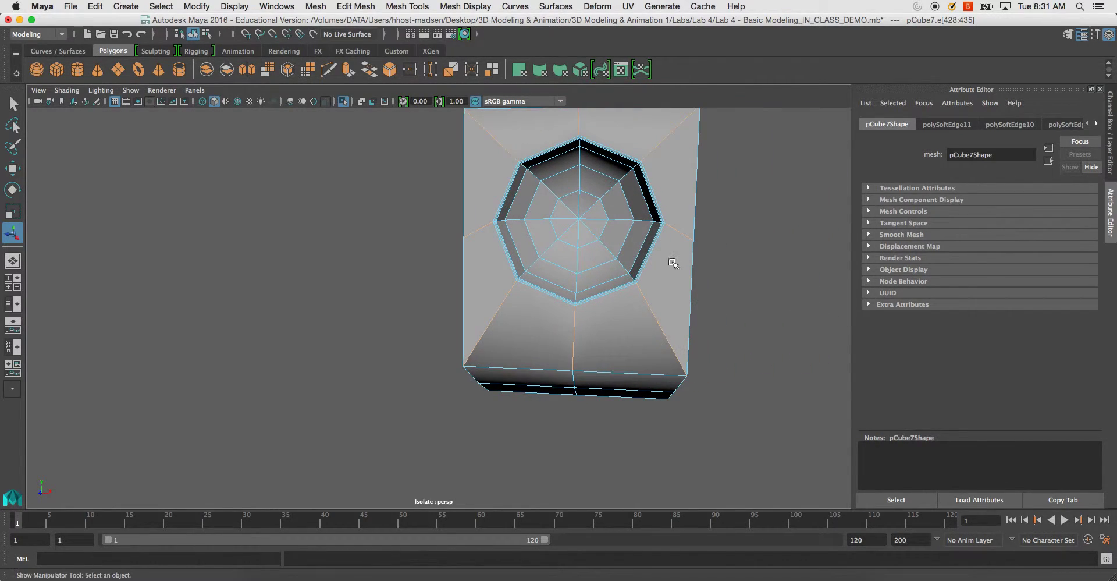
shift+right_click(672, 250)
mouse_move(699, 250)
click(750, 252)
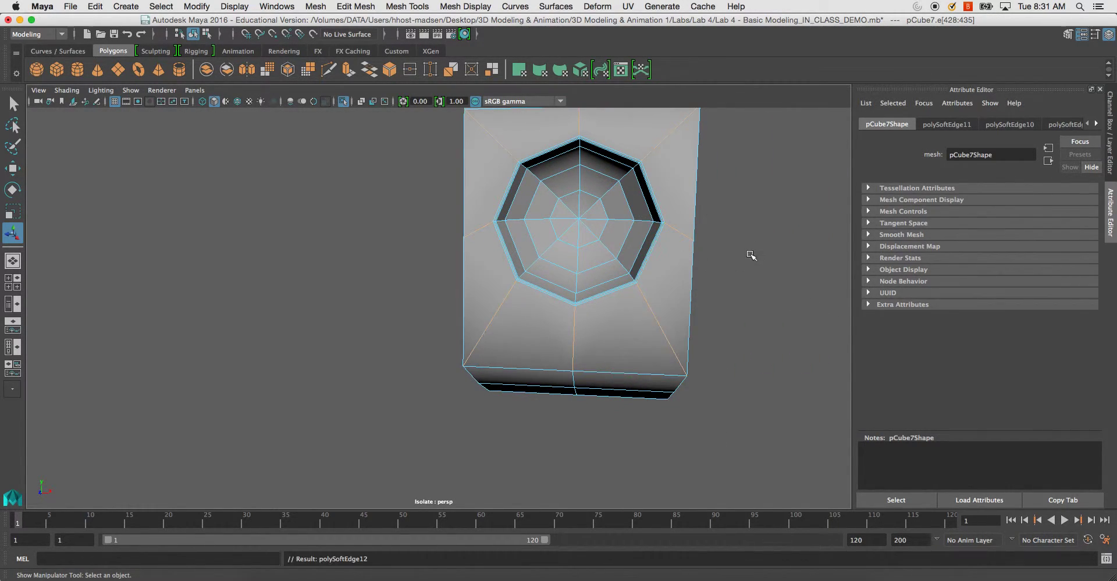
drag(703, 218, 698, 226)
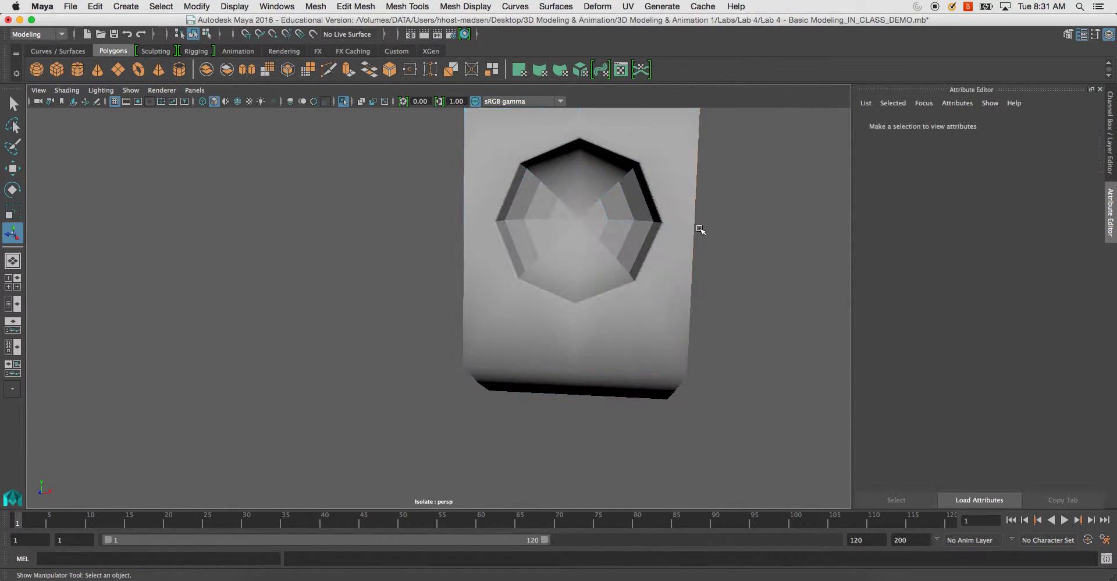
Step: Display the fender in smooth preview and inspect its shape from the front and side
alt+drag(762, 281, 455, 274)
click(456, 274)
alt+drag(586, 351, 546, 401)
key(3)
click(546, 401)
alt+drag(626, 419, 551, 371)
alt+middle_drag(551, 372, 569, 417)
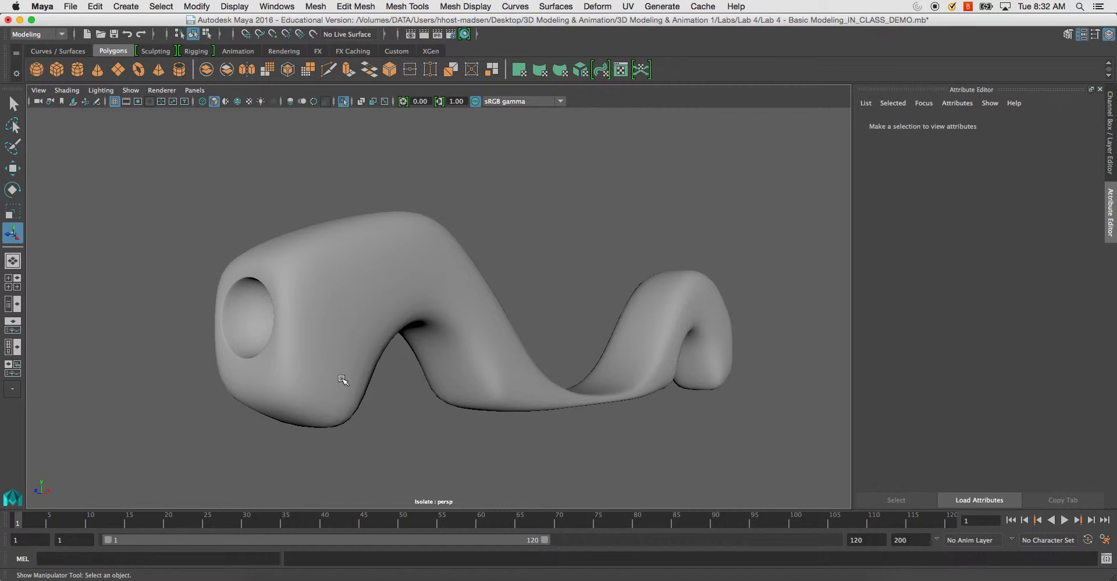
click(299, 311)
alt+drag(208, 314, 302, 334)
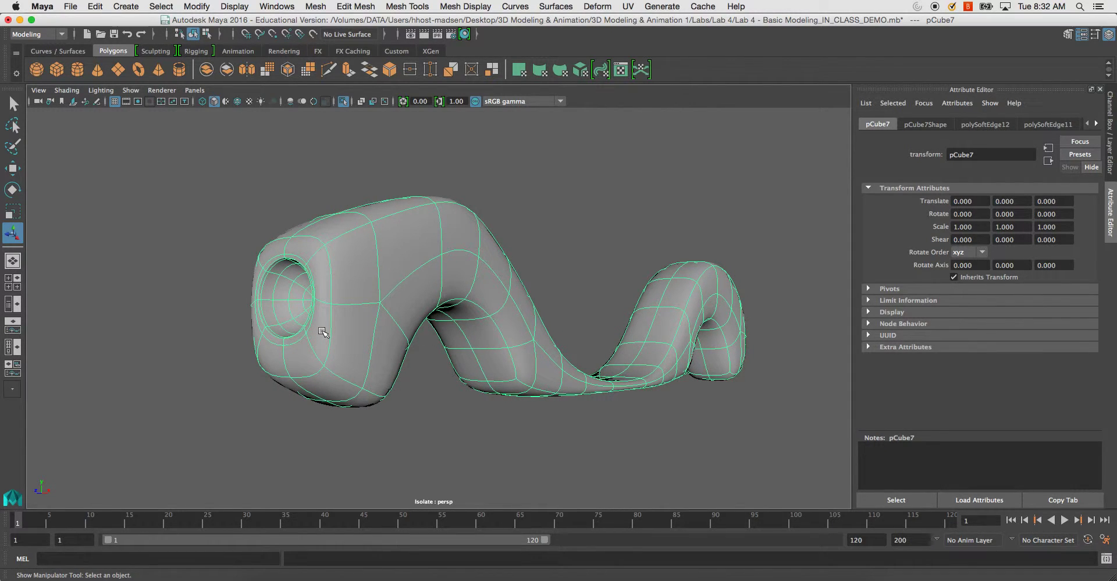
alt+drag(429, 367, 238, 382)
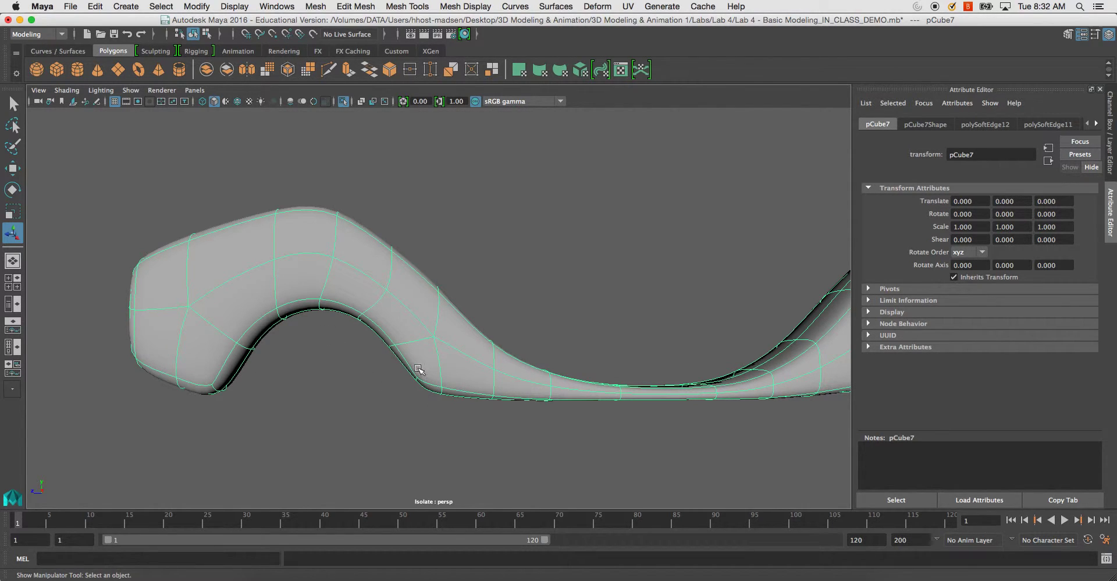
Step: In the side view, raise the vertex on the fender's front upper curve with soft selection on to match the reference
key(space)
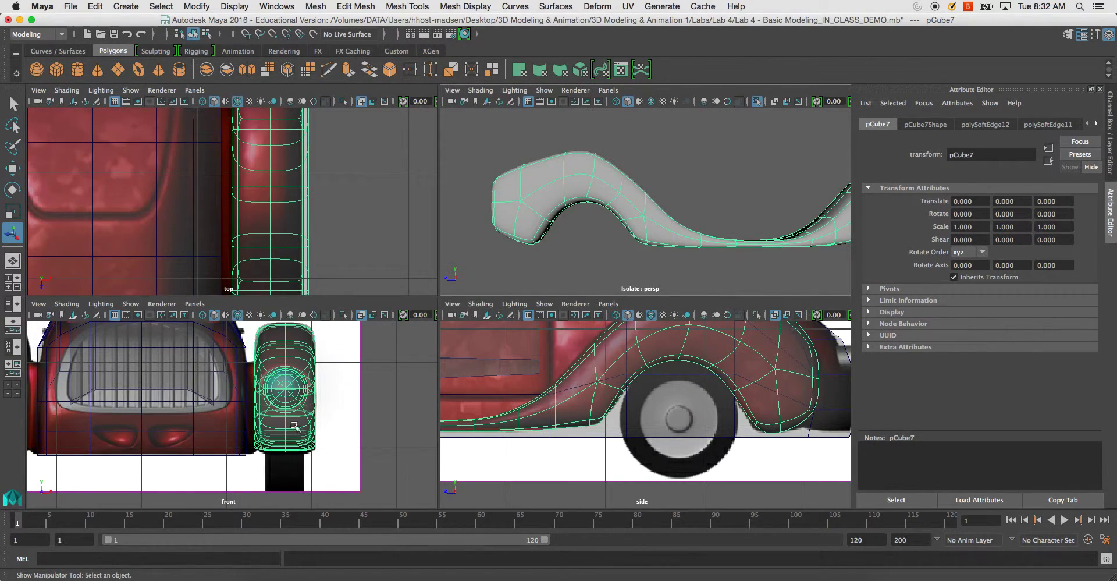
key(space)
key(a)
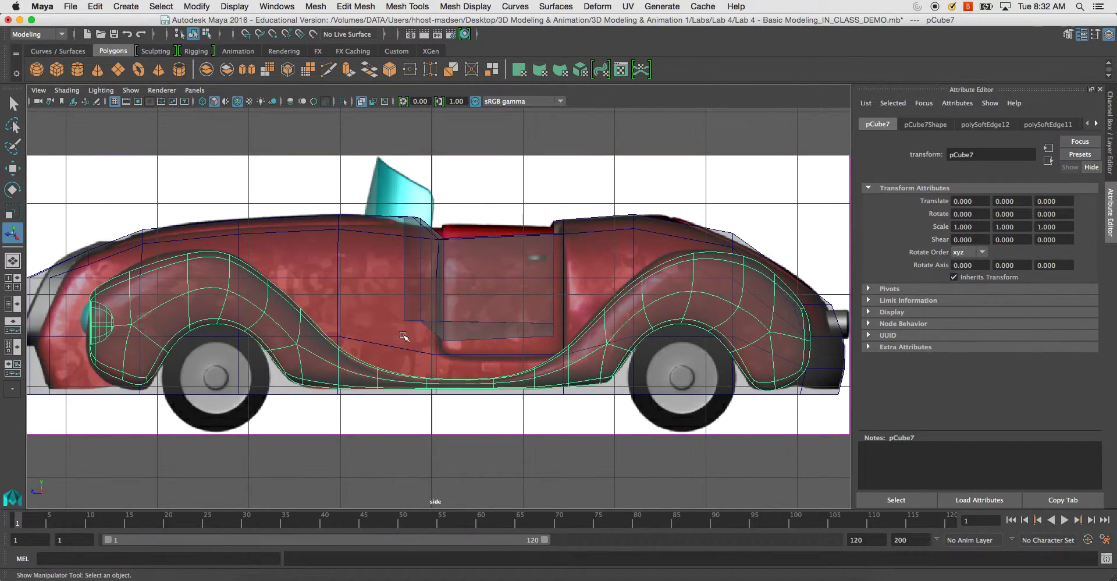
alt+middle_drag(403, 336, 642, 350)
alt+right_drag(372, 381, 436, 384)
alt+middle_drag(437, 384, 550, 382)
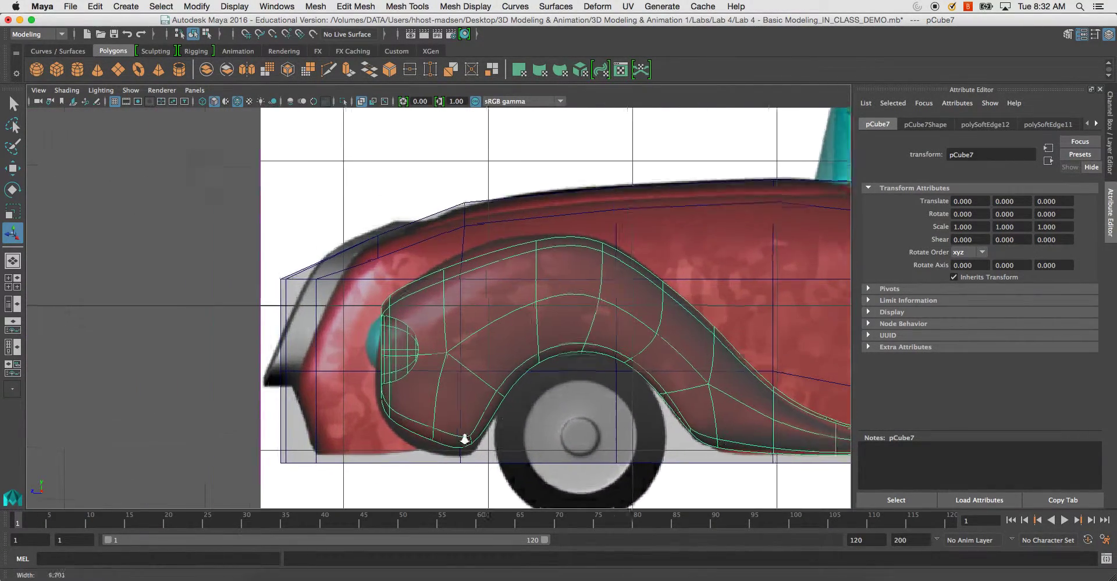
alt+right_drag(434, 426, 509, 429)
alt+middle_drag(509, 427, 503, 379)
alt+right_drag(492, 399, 496, 400)
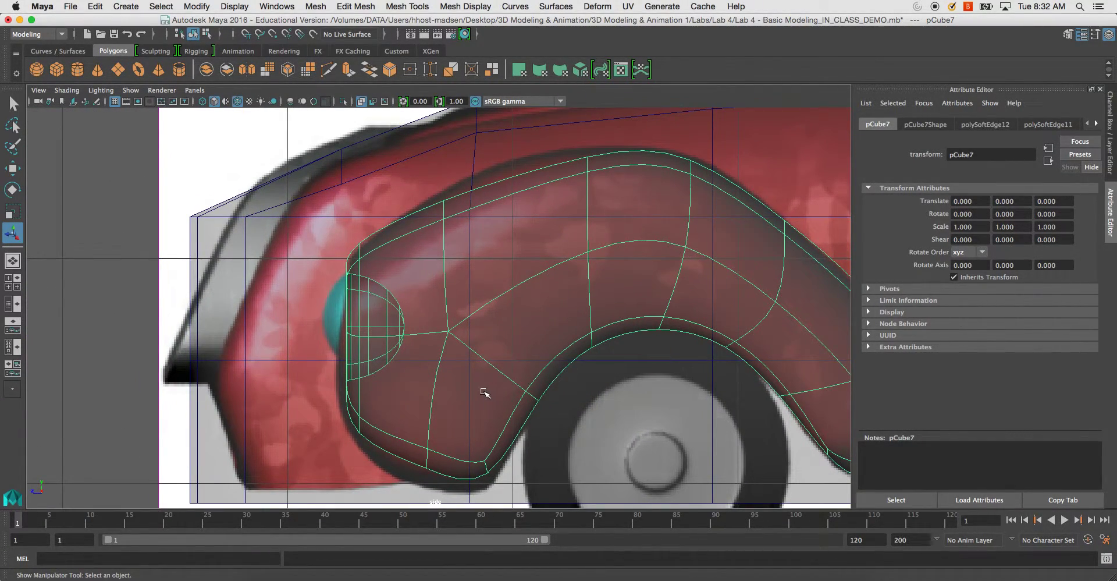
right_drag(526, 201, 448, 200)
click(445, 202)
key(b)
key(w)
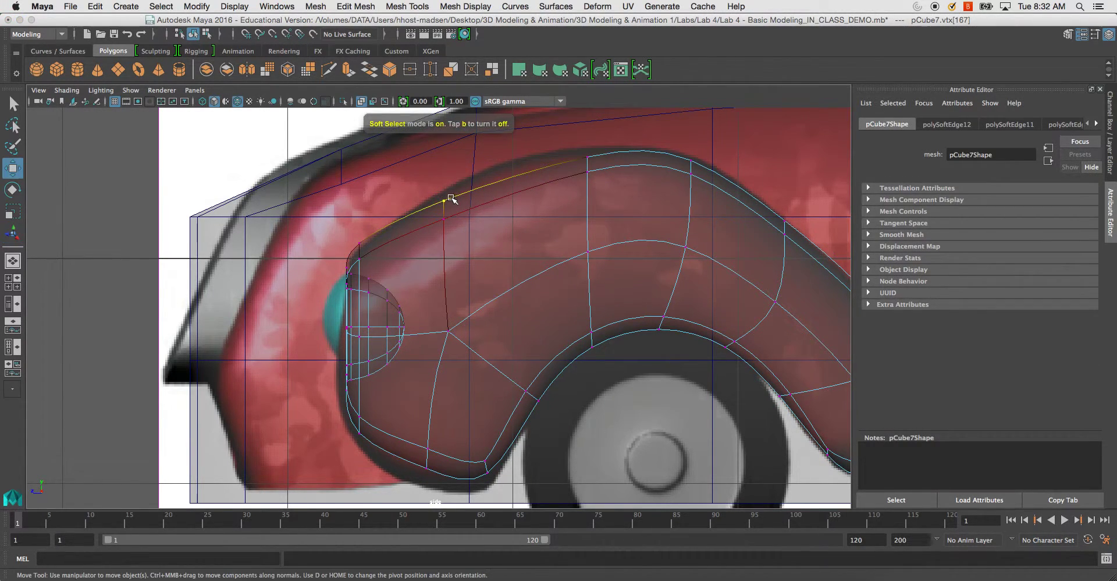
drag(431, 152, 433, 138)
Step: Move the two top vertices above the front wheel outward to match the fender outline in the reference image
click(588, 155)
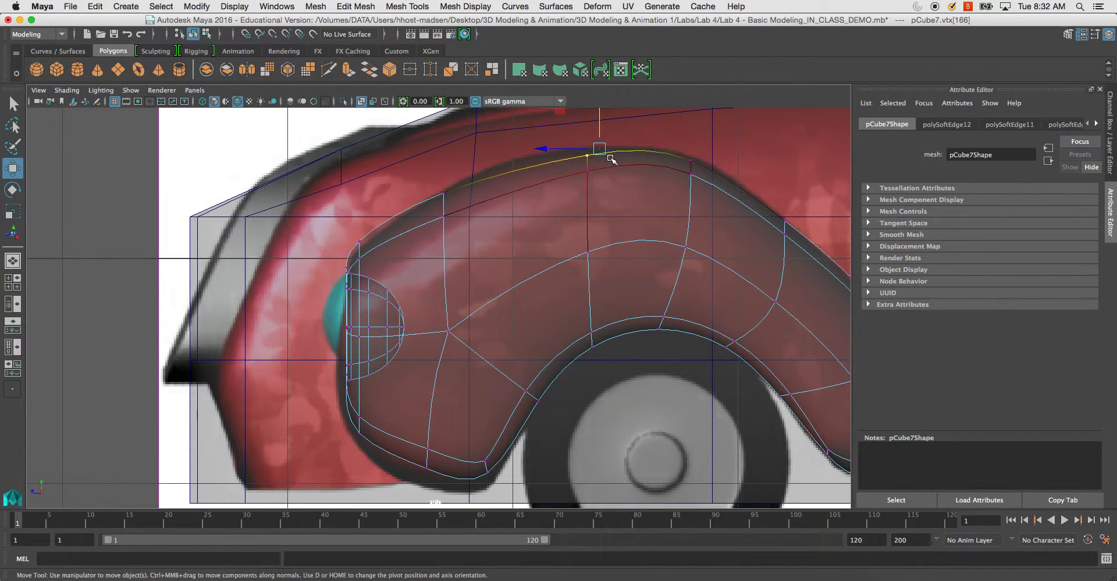
click(602, 118)
key(super+z)
drag(600, 121, 600, 110)
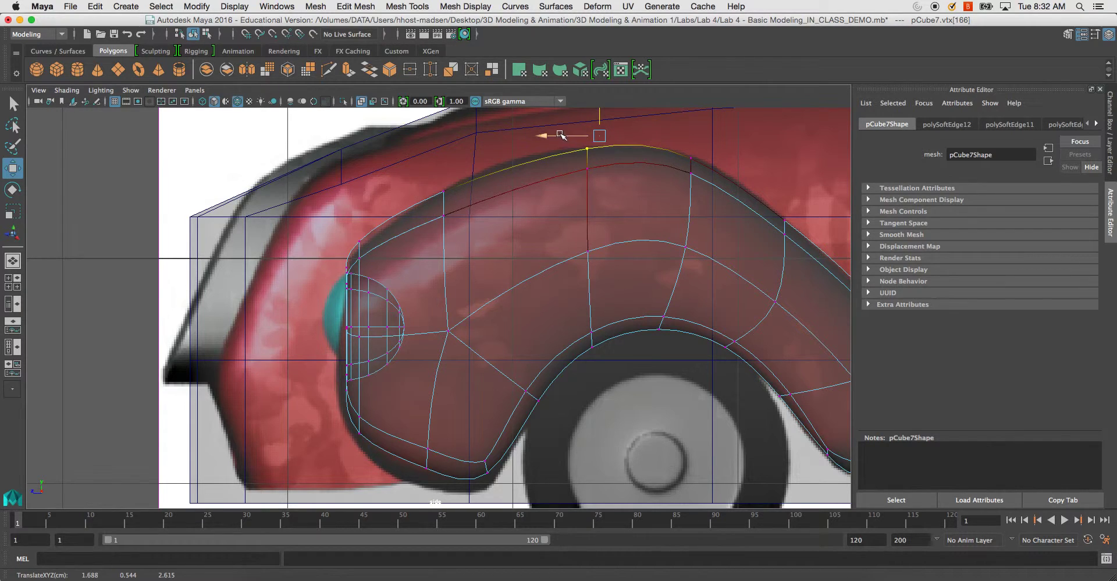
click(558, 141)
key(super+z)
drag(543, 138, 500, 138)
click(682, 155)
drag(687, 151, 699, 146)
Step: Move the two lowest vertices ahead of the front wheel down to the reference image's fender edge
scroll(661, 231, down, 1)
mouse_move(653, 212)
alt+middle_down()
mouse_move(689, 147)
mouse_move(713, 164)
alt+middle_up()
click(539, 348)
drag(541, 349, 533, 362)
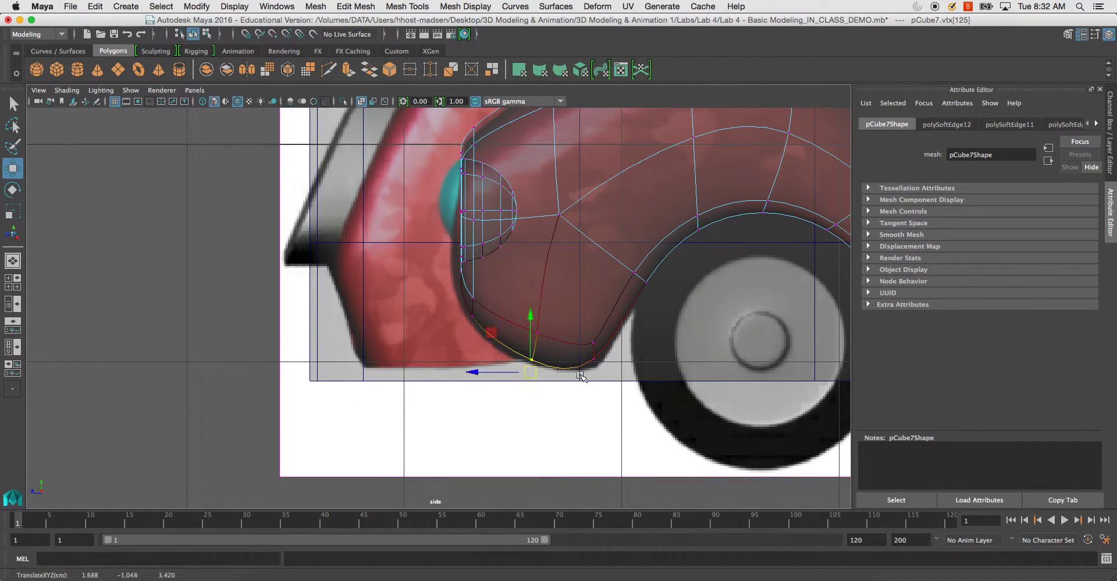
click(592, 359)
drag(595, 385, 605, 391)
Step: Turn off soft selection and move the vertex at the fender's lower front corner outward to fit the reference
mouse_move(467, 315)
mouse_down()
mouse_move(480, 328)
mouse_move(455, 329)
mouse_up()
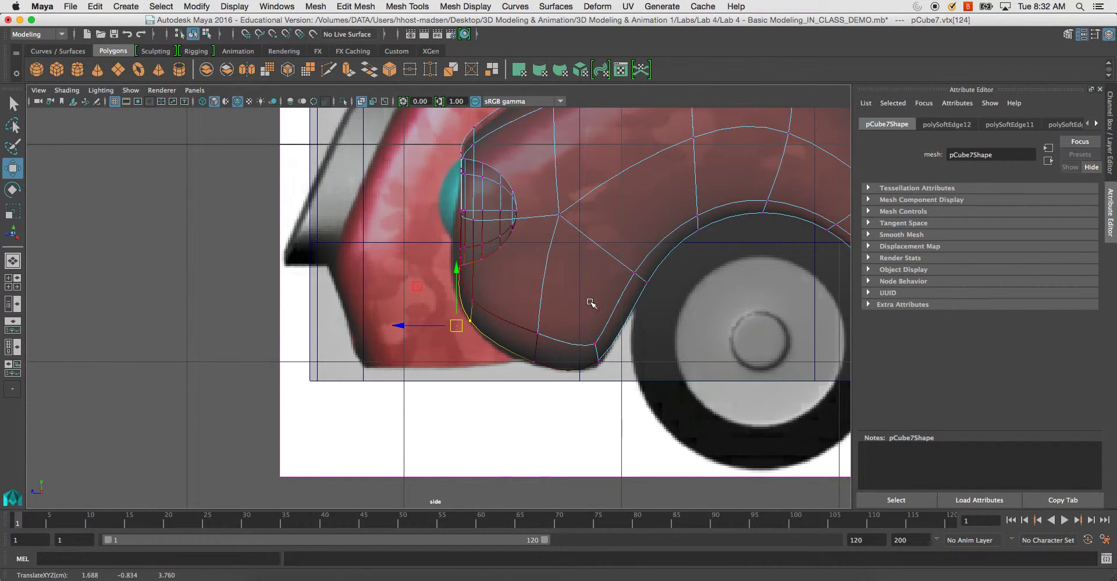
key(ctrl+z)
key(b)
drag(459, 319, 455, 328)
Step: Adjust two upper vertices on the forward side of the rear wheel arch to follow the reference outline
alt+right_drag(647, 303, 512, 306)
alt+middle_drag(512, 306, 362, 313)
alt+middle_drag(663, 291, 540, 280)
alt+right_drag(540, 280, 665, 295)
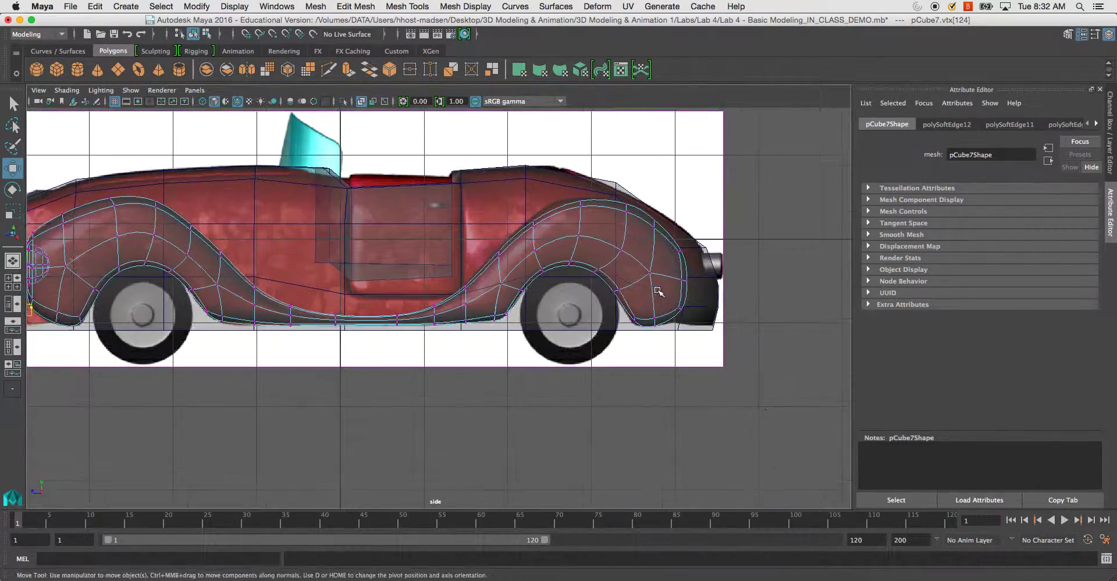
alt+middle_drag(665, 295, 645, 361)
alt+right_drag(466, 282, 675, 317)
alt+middle_drag(674, 317, 597, 369)
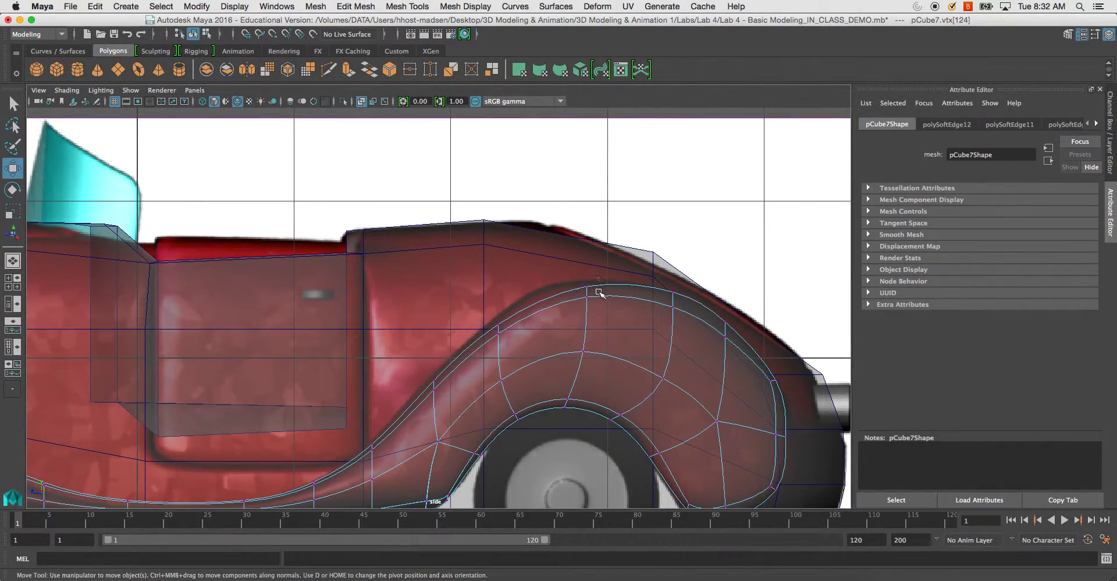
drag(587, 281, 583, 274)
mouse_move(489, 296)
mouse_down()
mouse_move(501, 324)
mouse_move(493, 310)
mouse_up()
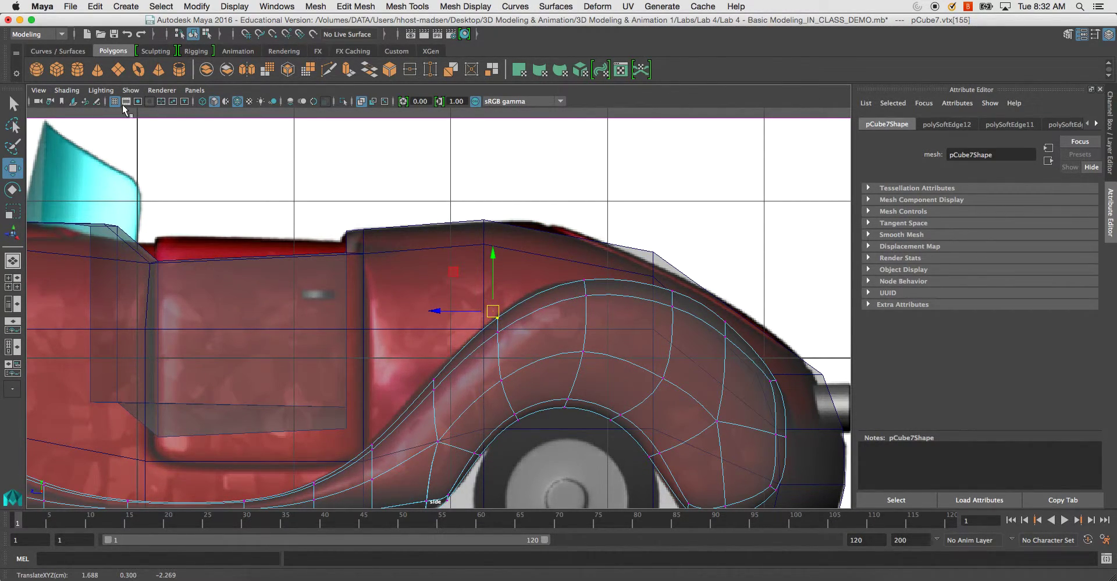